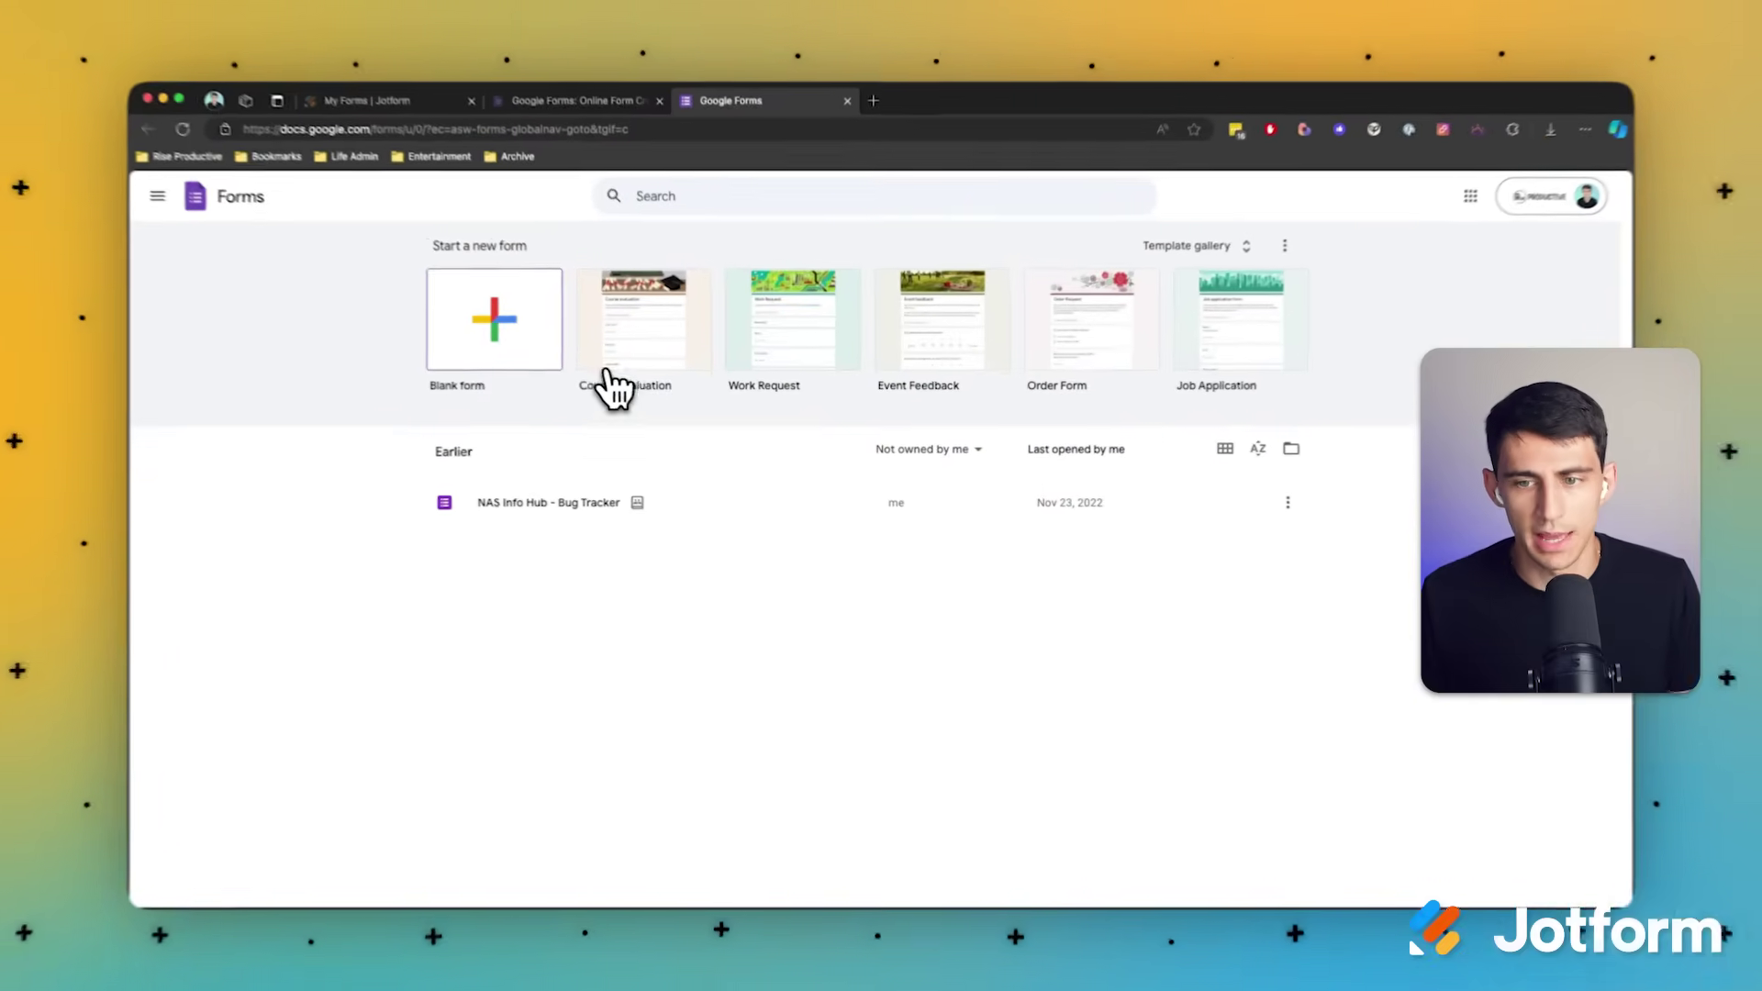
Step: From the template gallery's Customer Feedback form, retitle the form 'Education EOS Survey'
left_click(1225, 248)
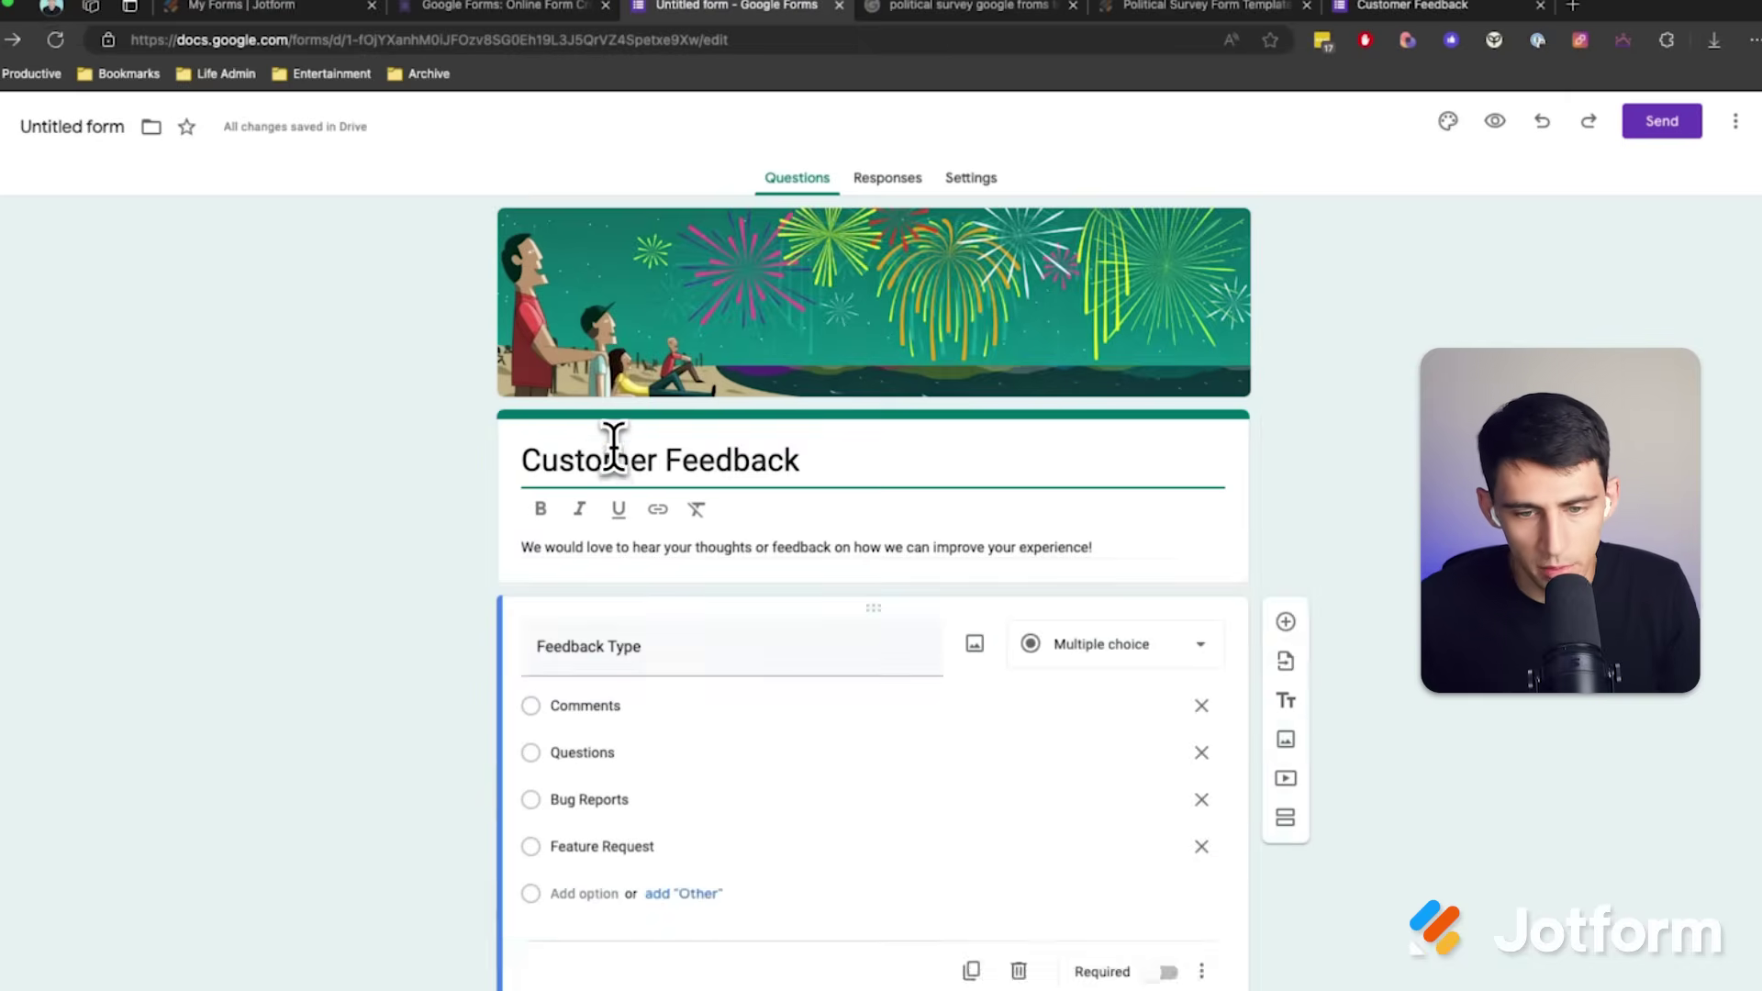
triple_click(612, 447)
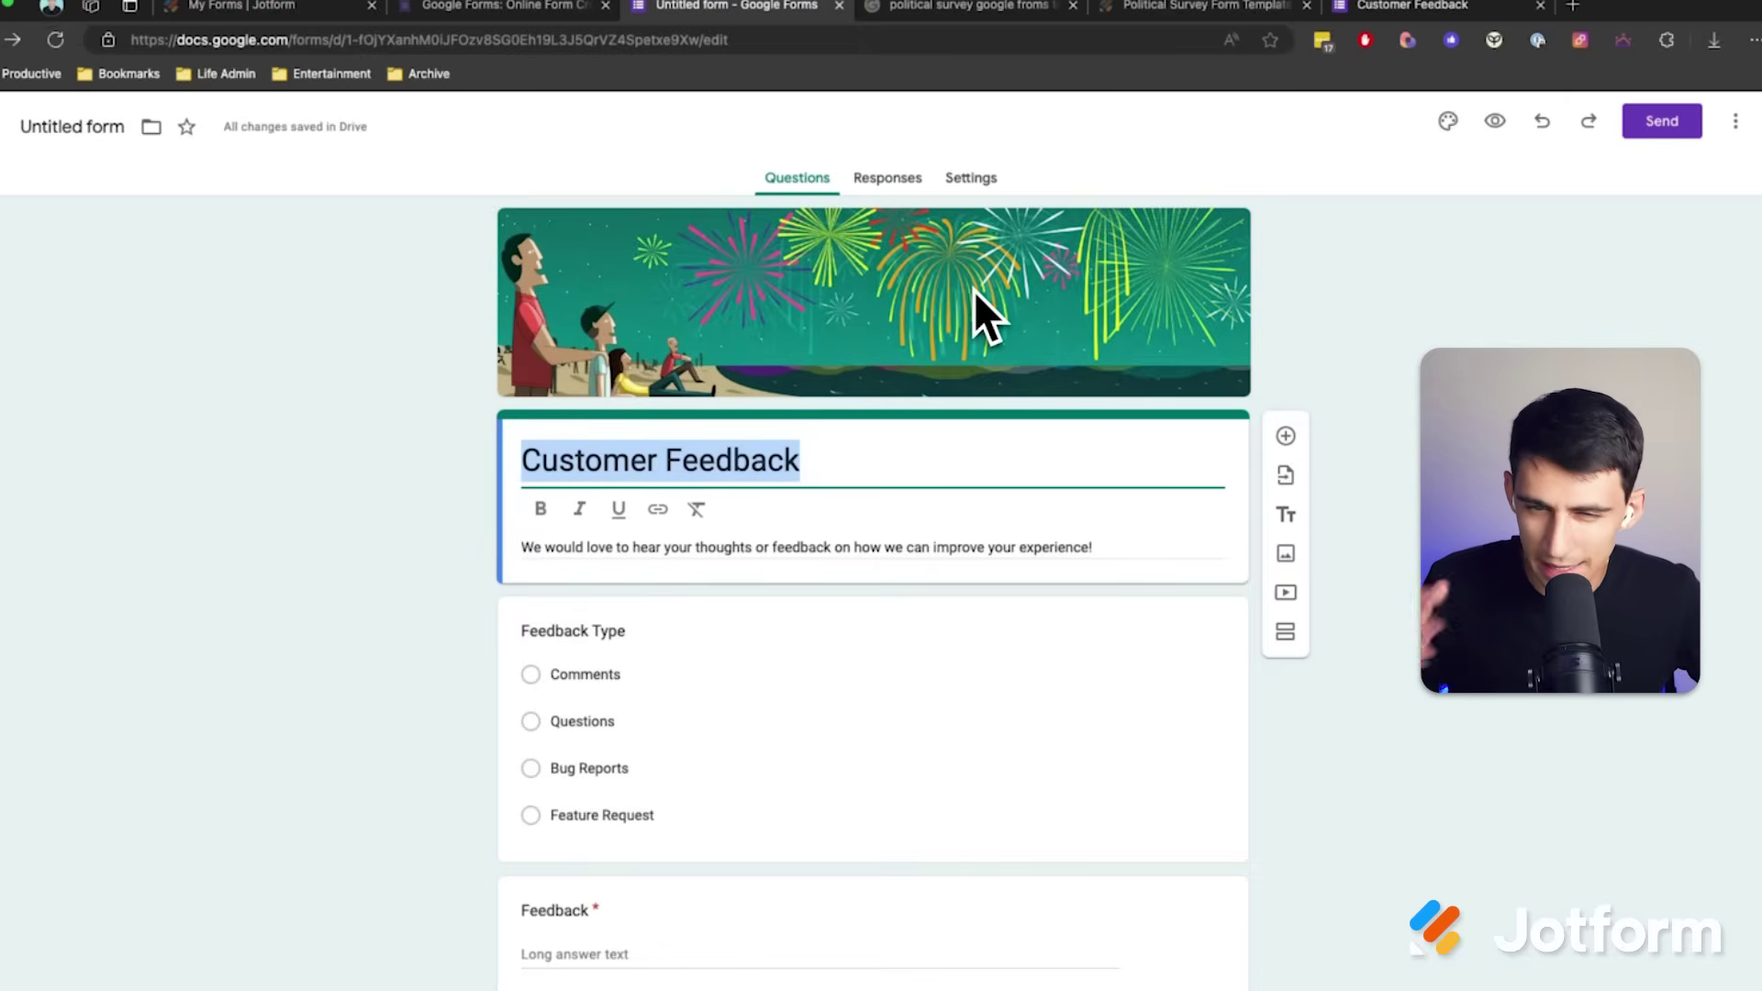
type("Education EOS Survey")
left_click(1147, 809)
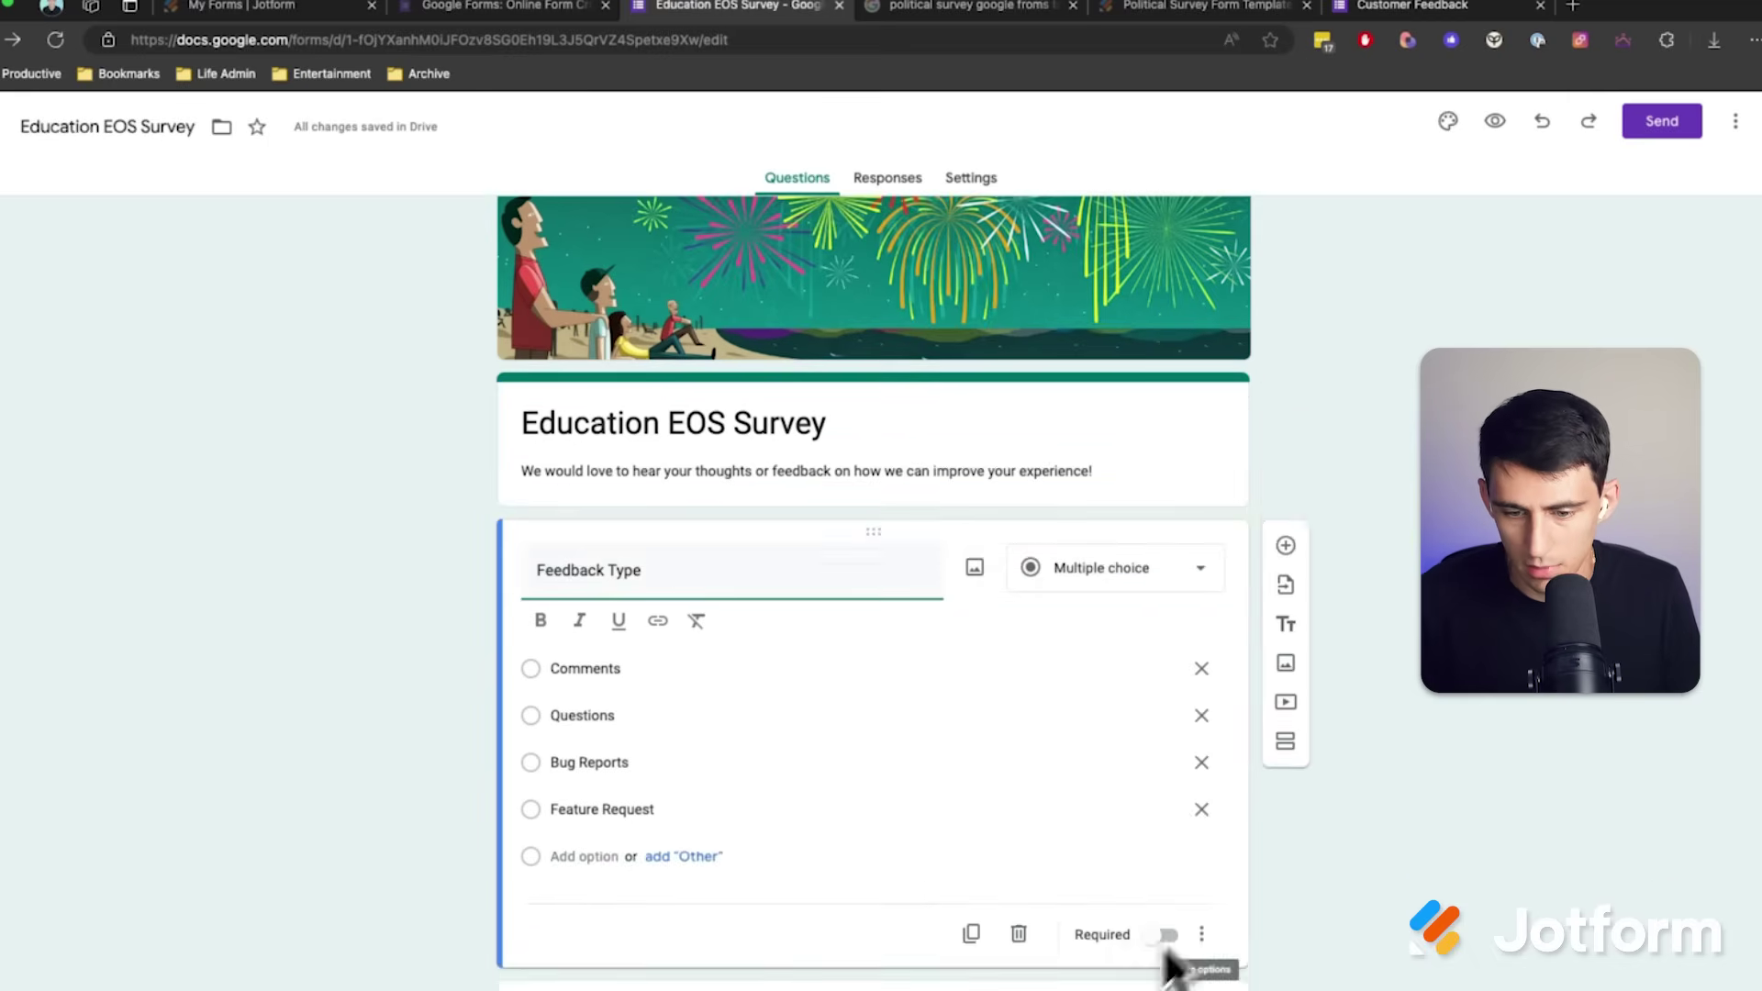
Step: Delete Feedback Type and reword Feedback to 'What are your overall thoughts on the course material?'
left_click(1019, 938)
double_click(607, 565)
type("Wh")
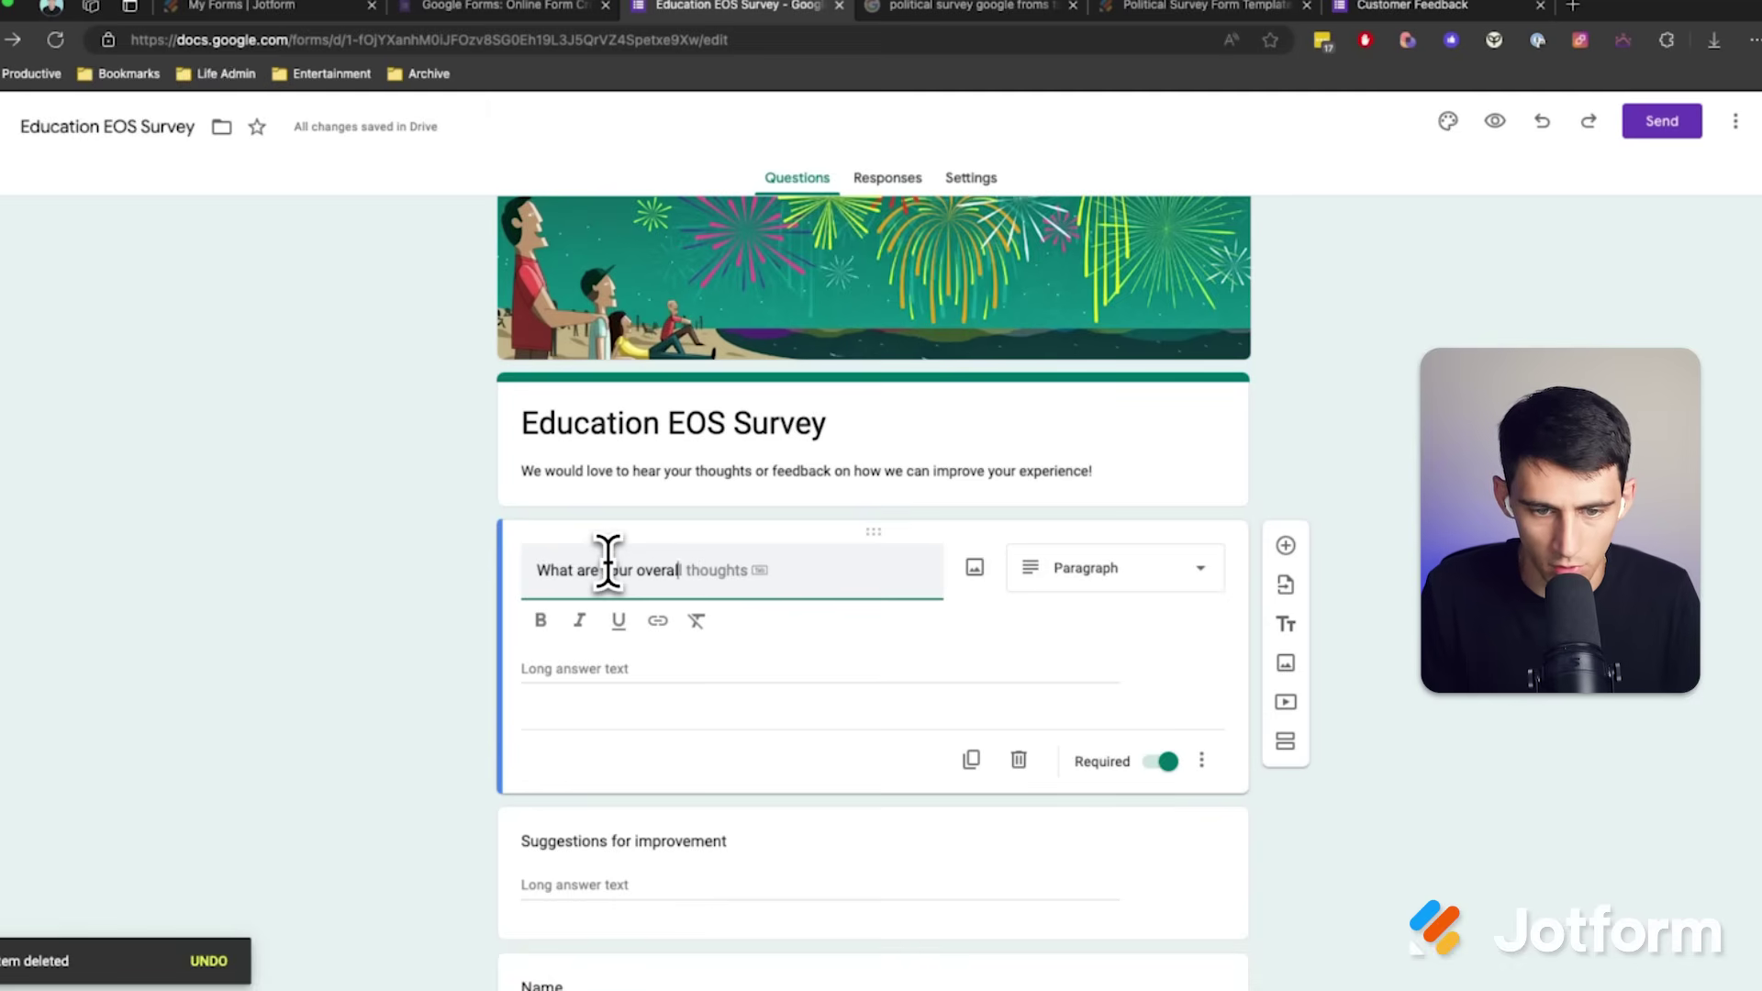
type("at are your overall thoughts on the cour")
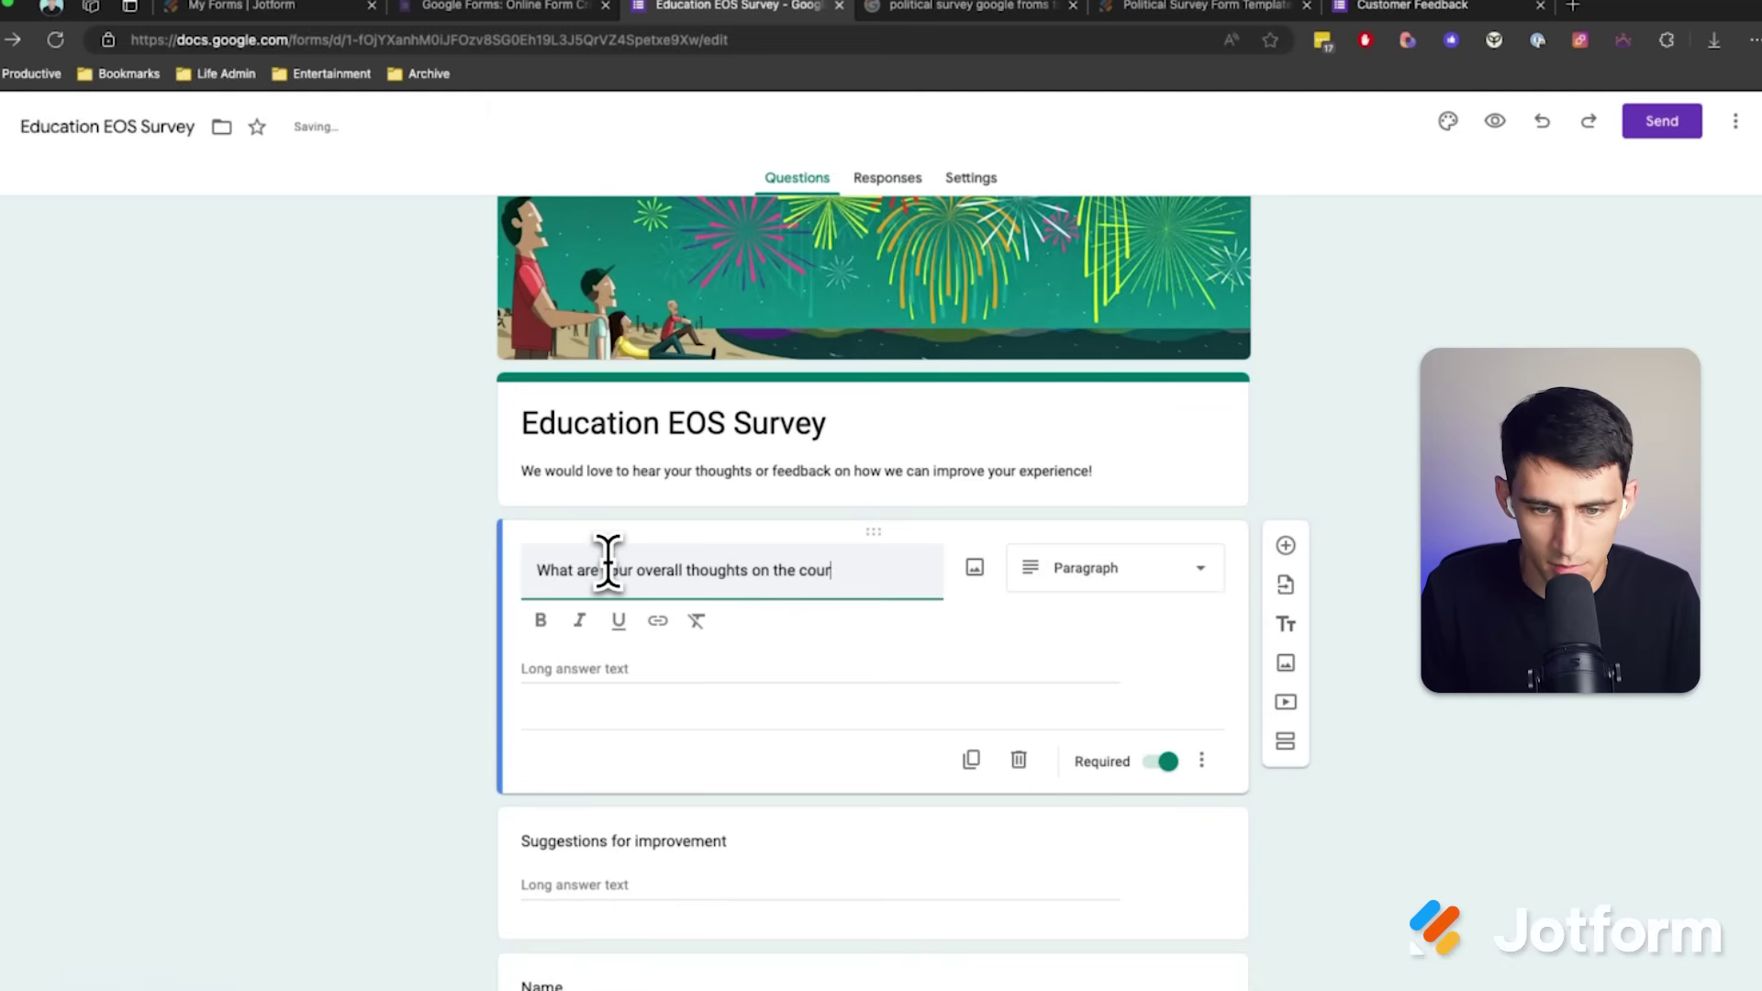
type("se material?")
scroll(1029, 643, "down", 2)
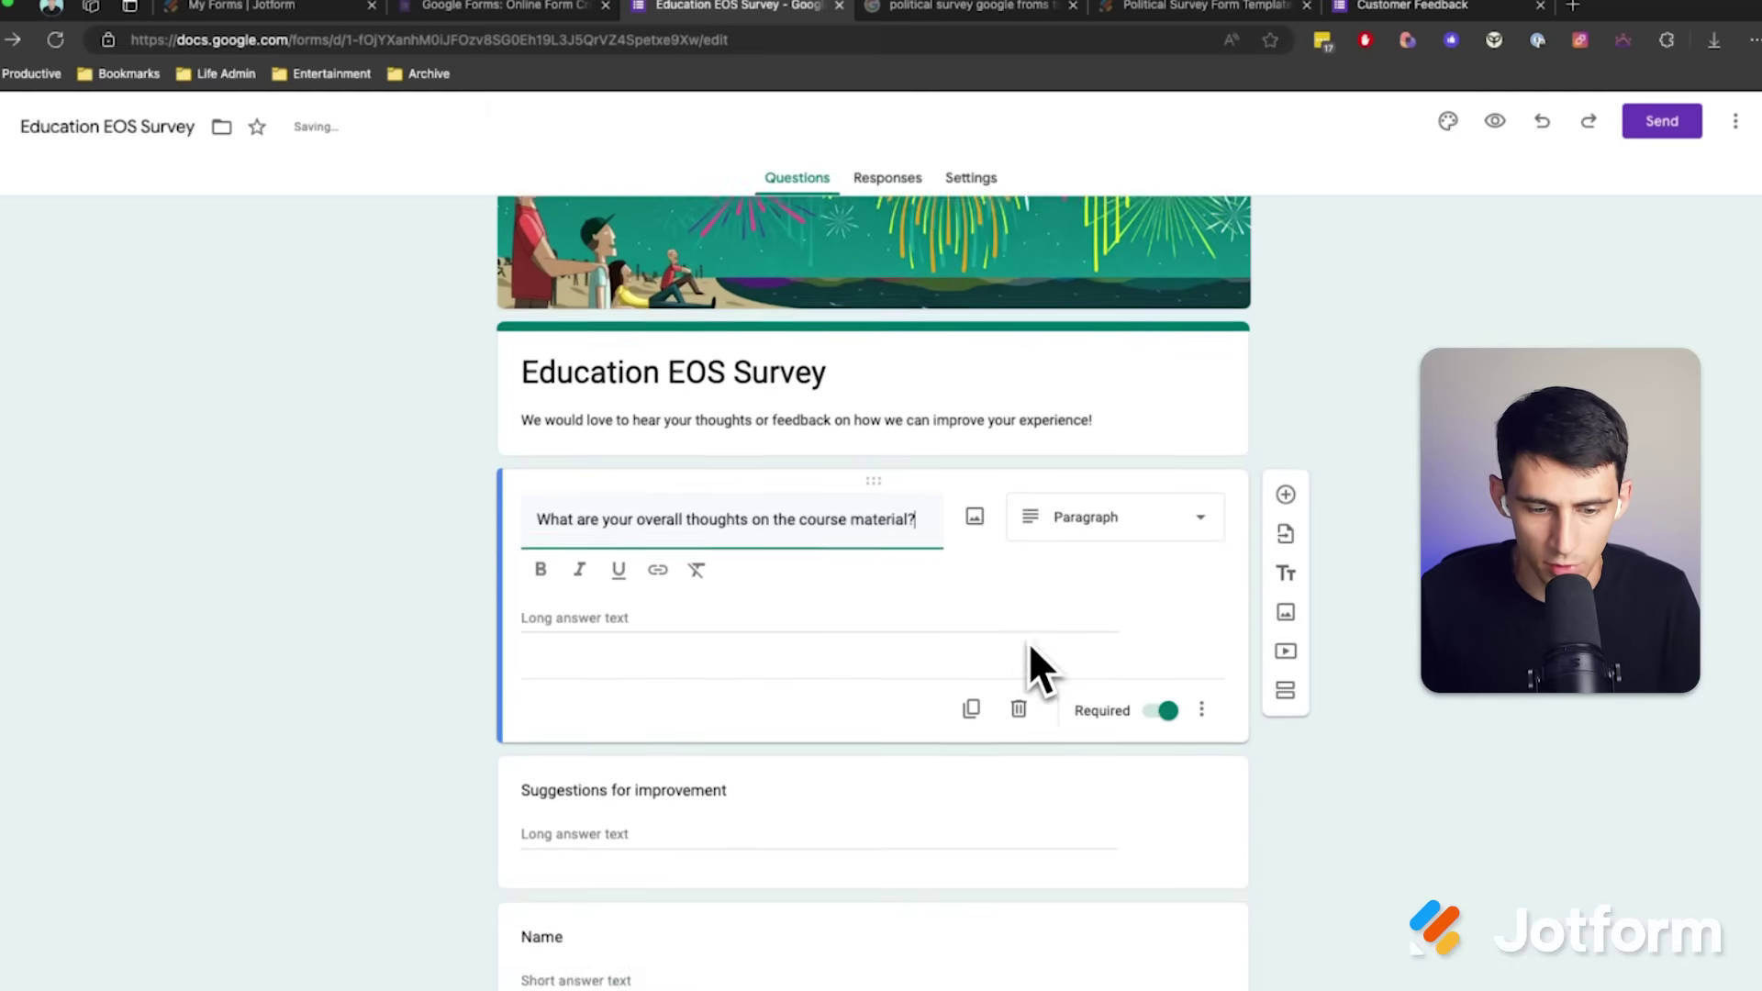
scroll(1024, 671, "down", 3)
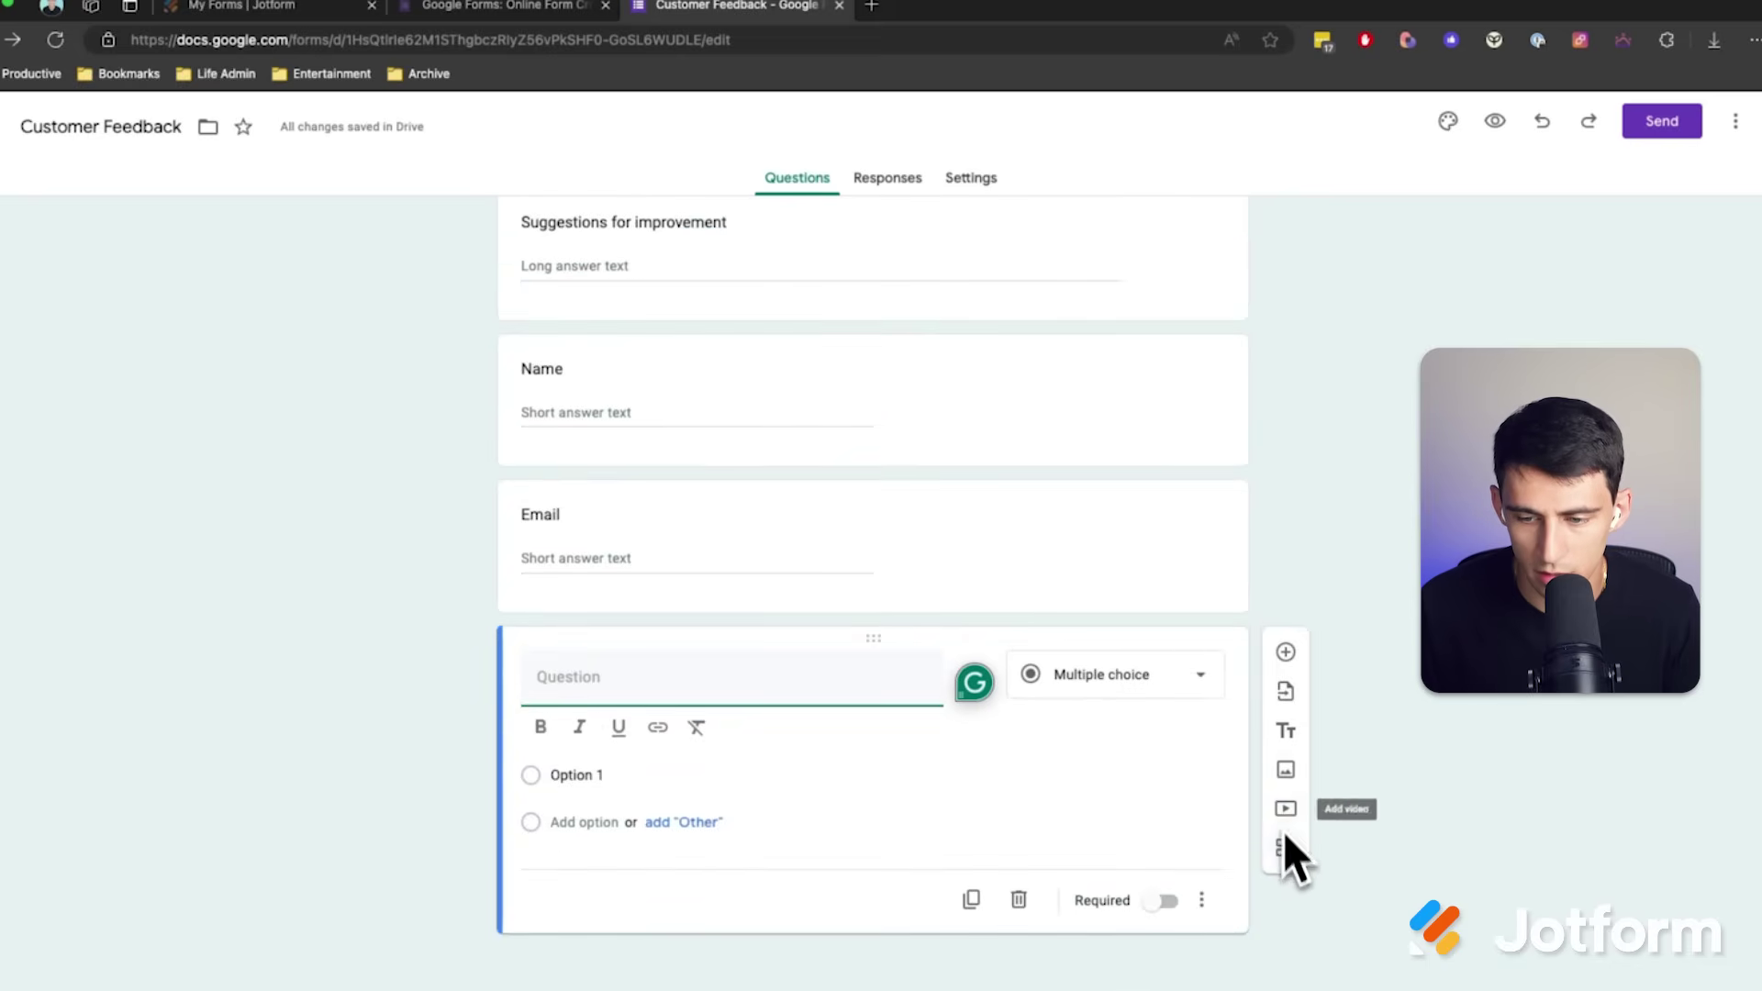
Step: Change the new last question's type to Multiple choice grid
left_click(1147, 675)
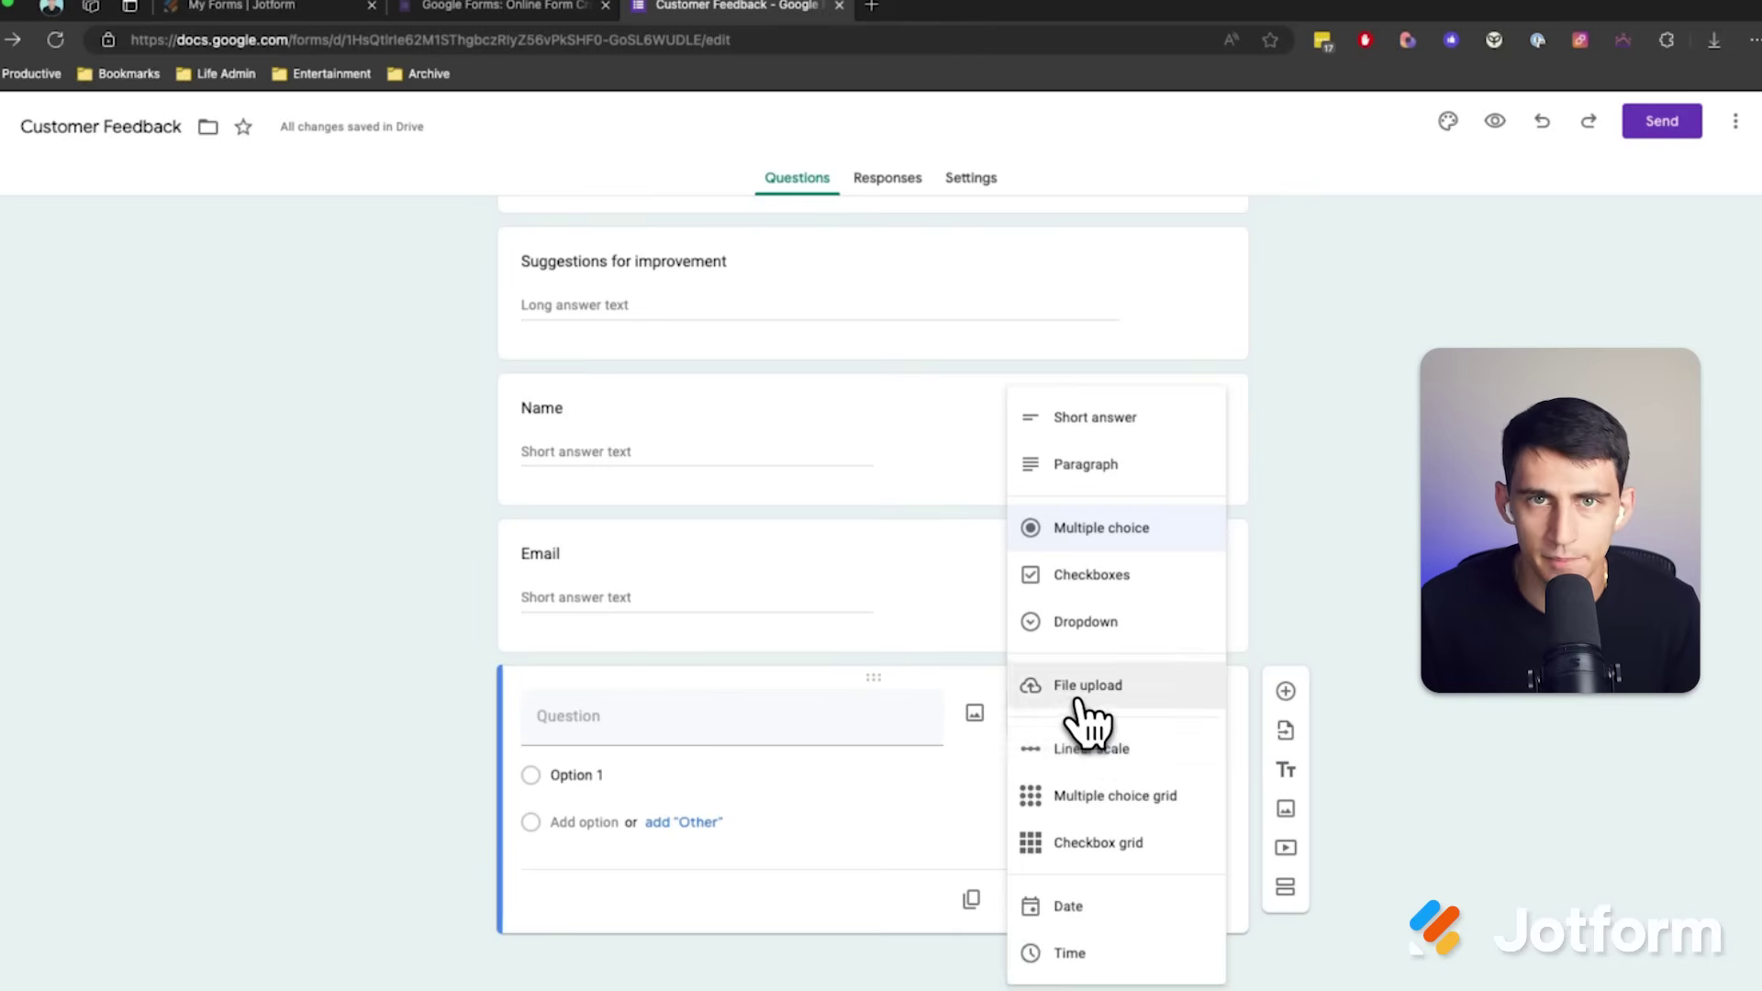
left_click(1101, 746)
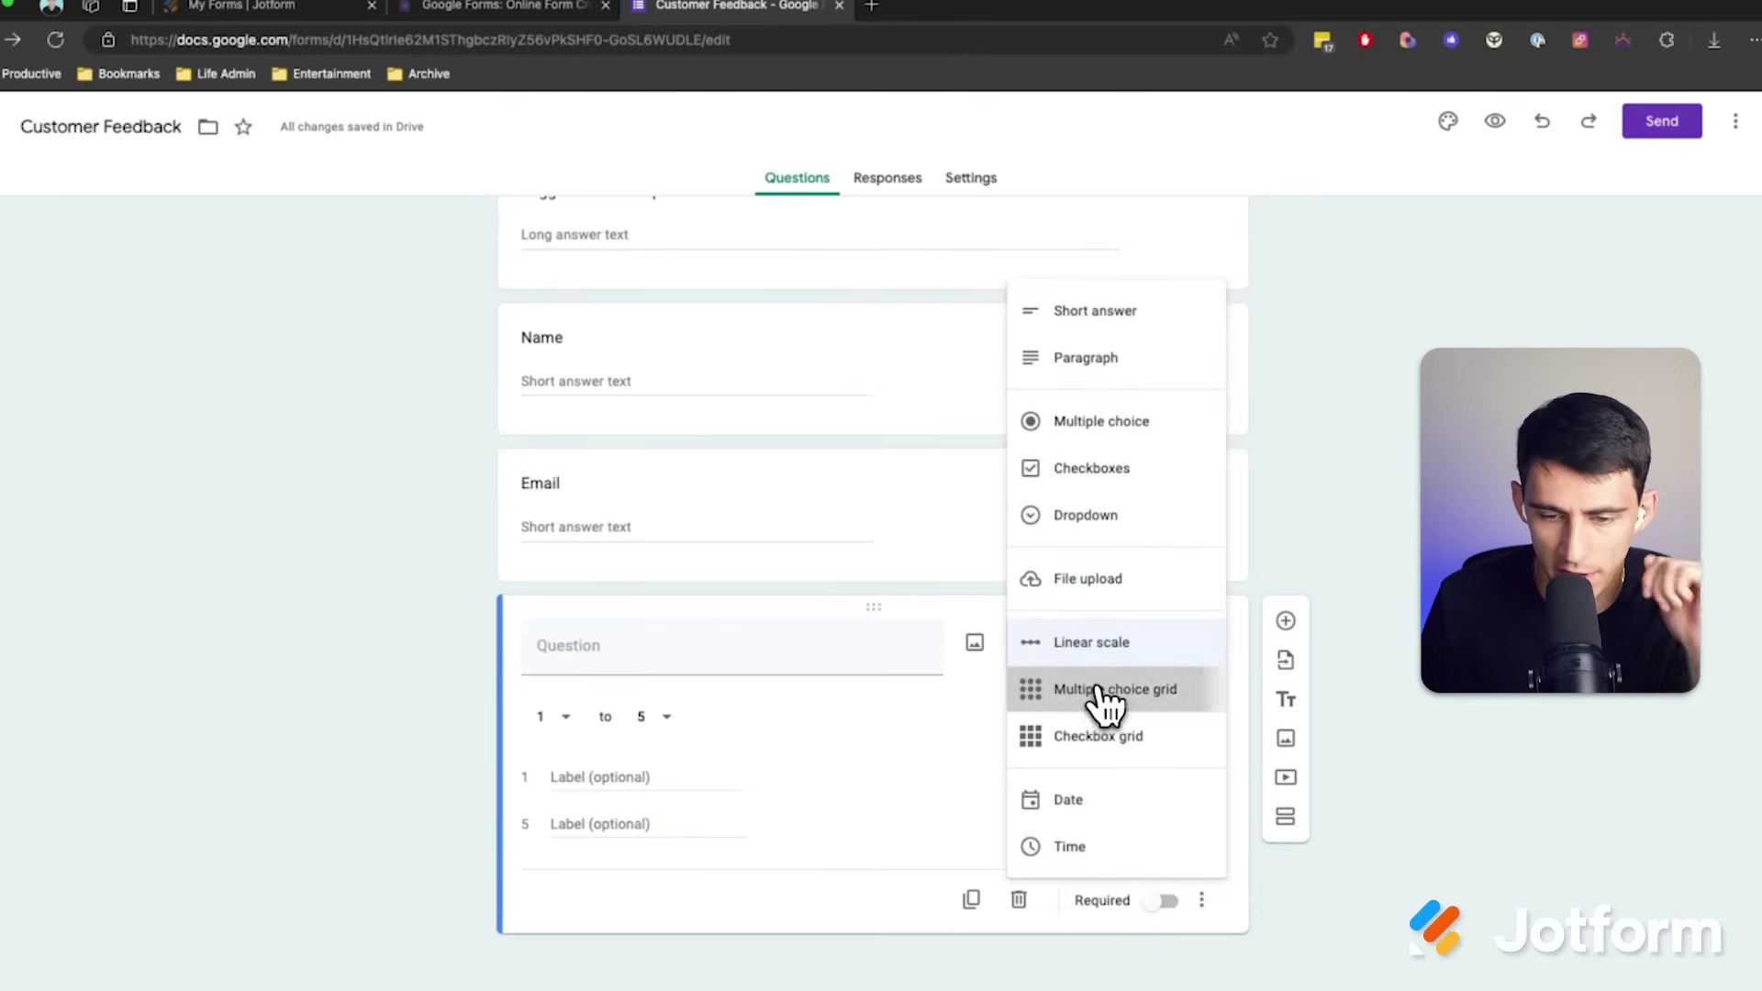
left_click(1111, 698)
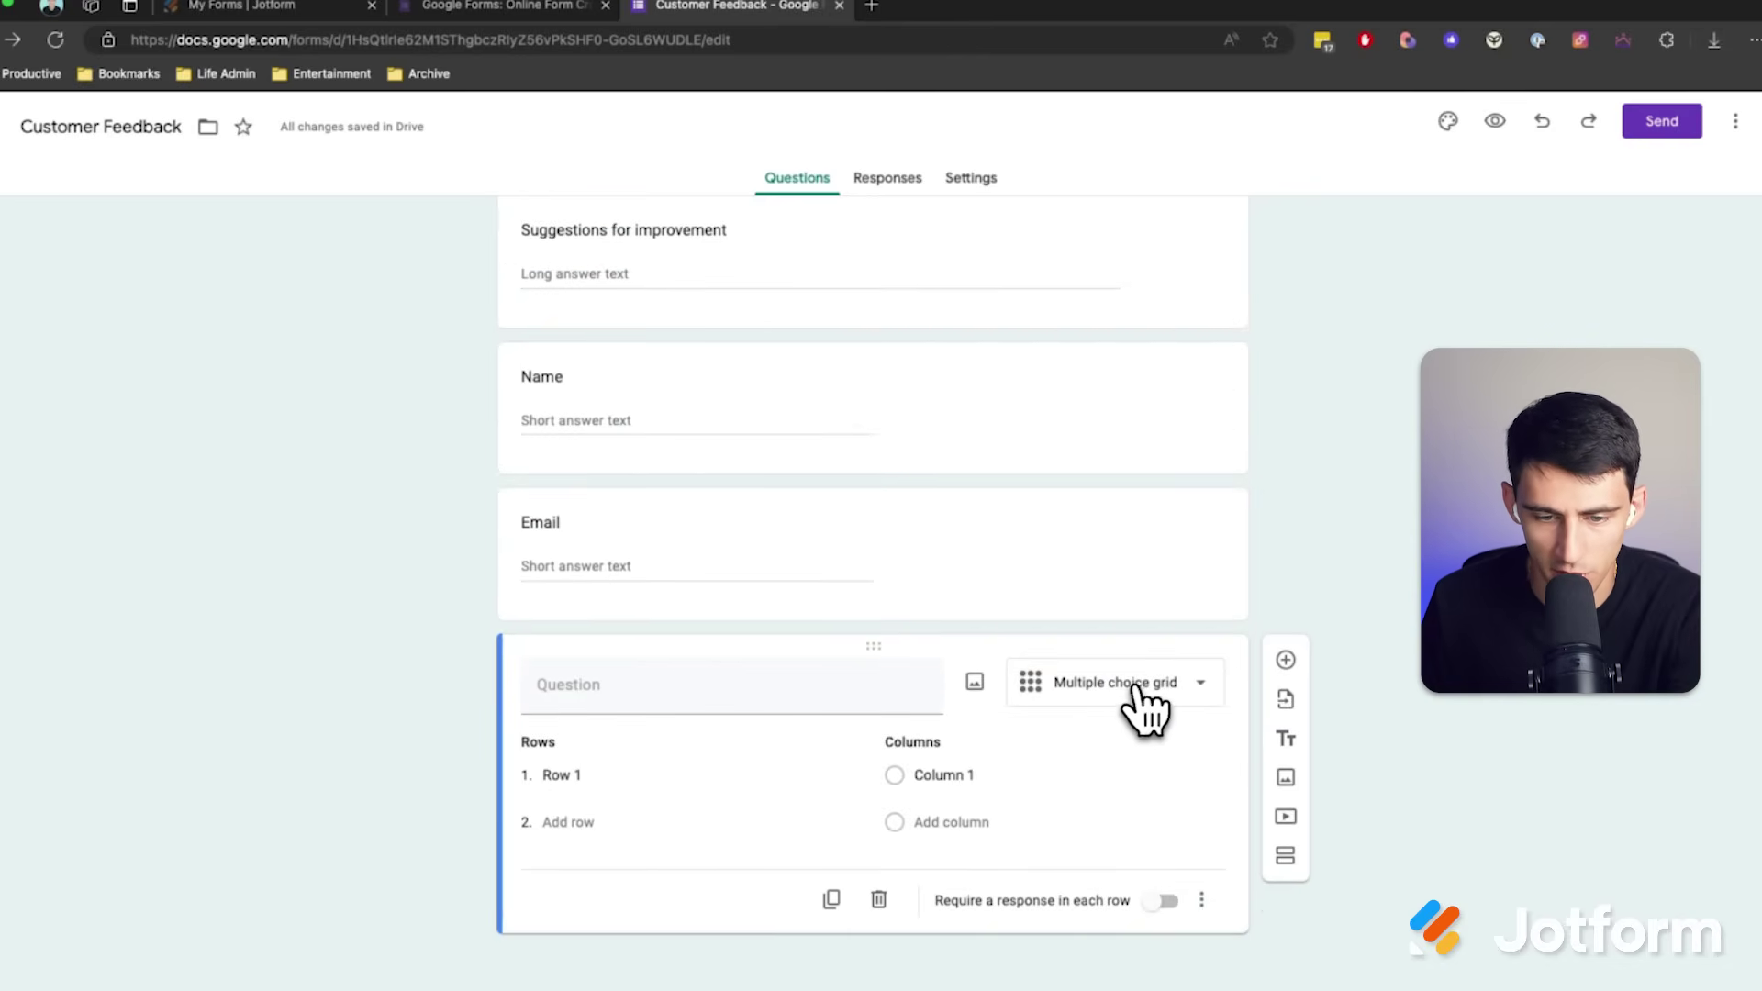
scroll(1109, 482, "up", 6)
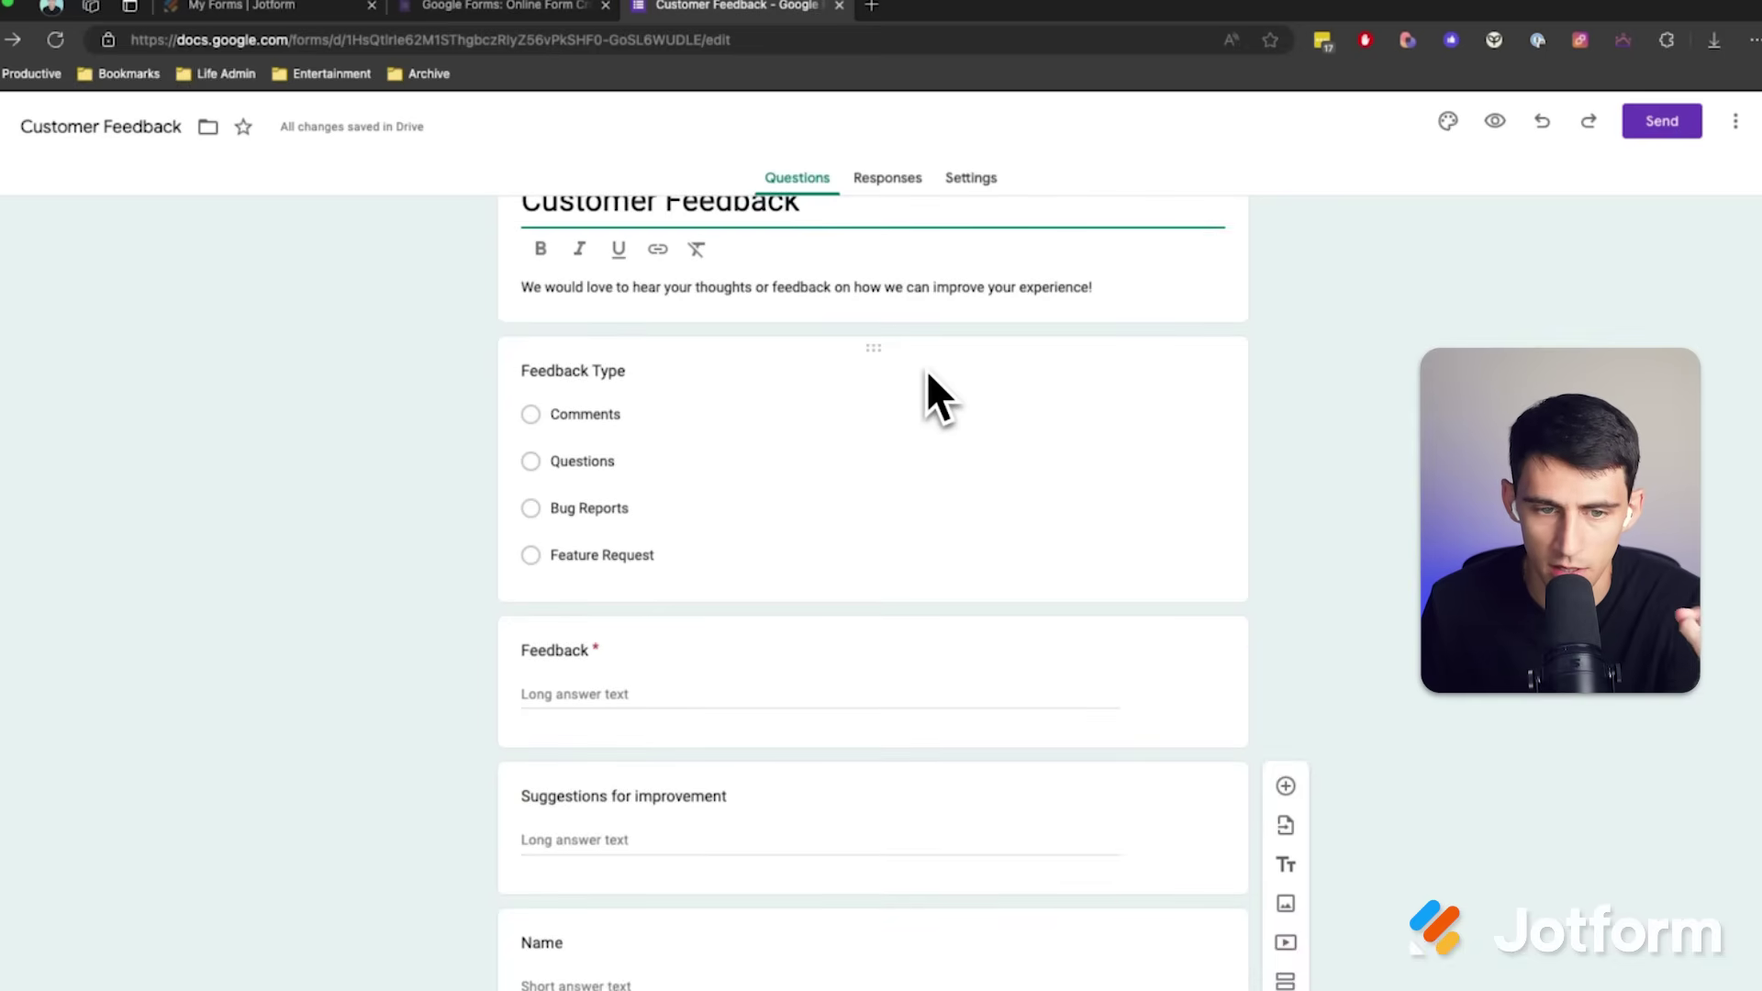
scroll(928, 396, "down", 6)
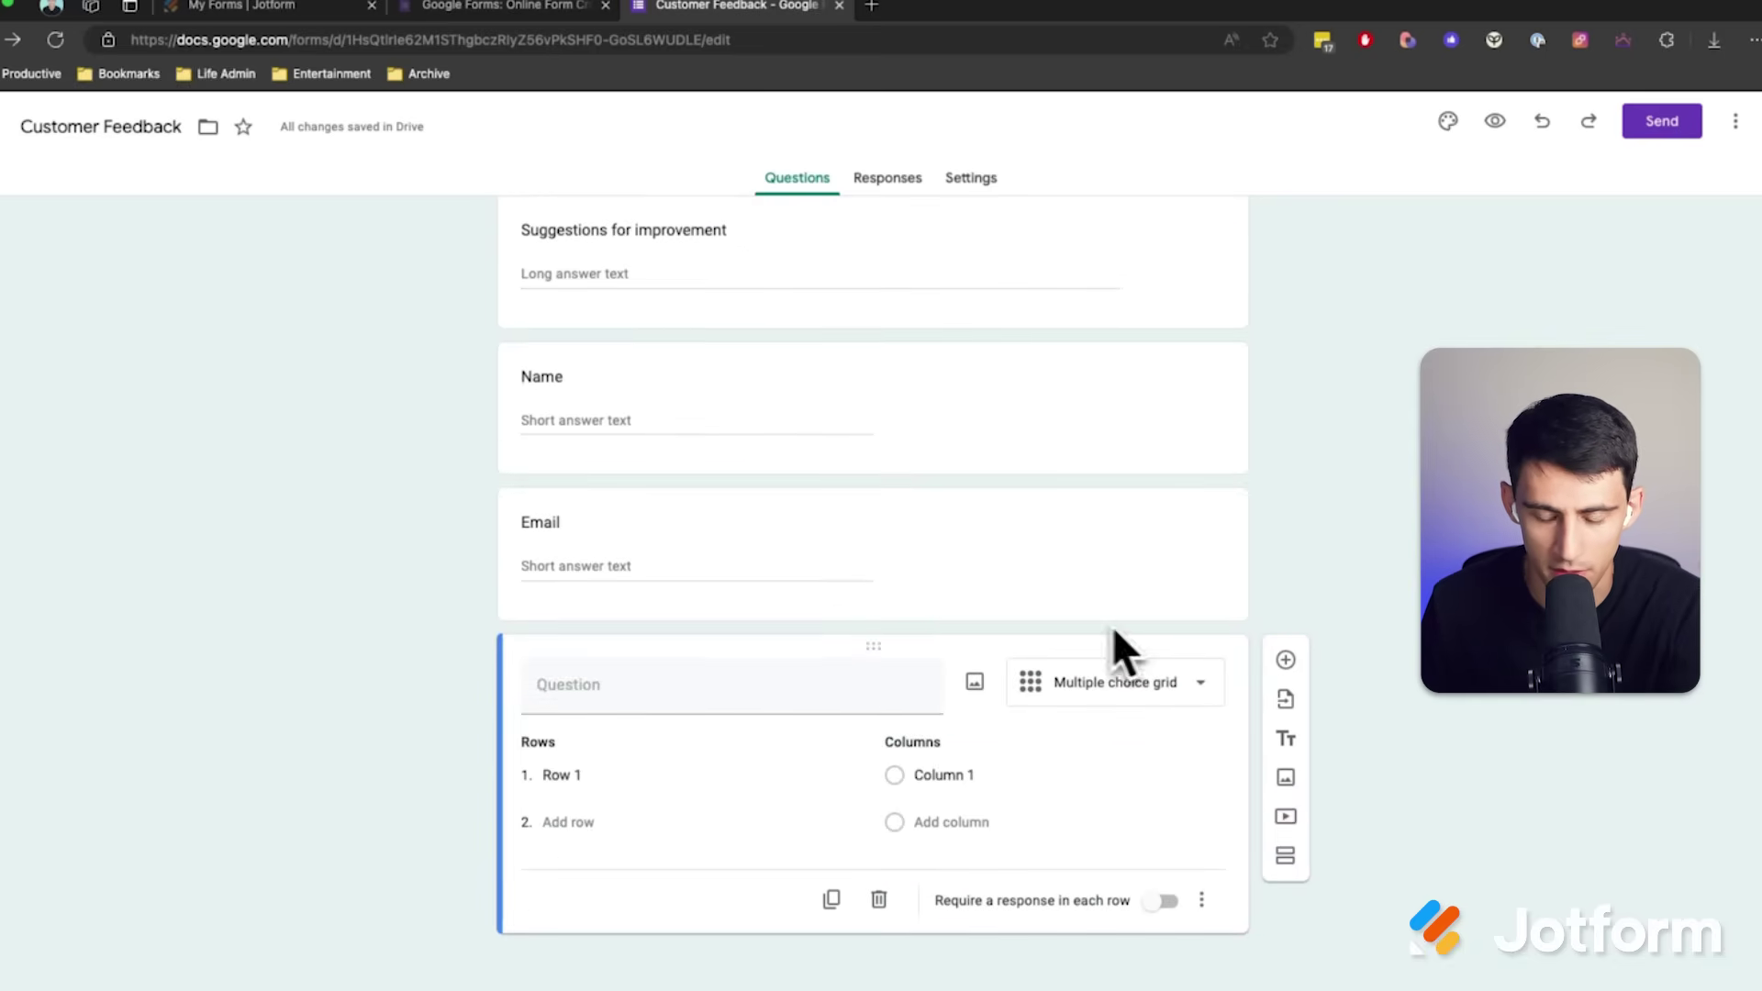
Step: Enter the grid question asking which topic is most important to learn next semester, ranked
left_click(652, 688)
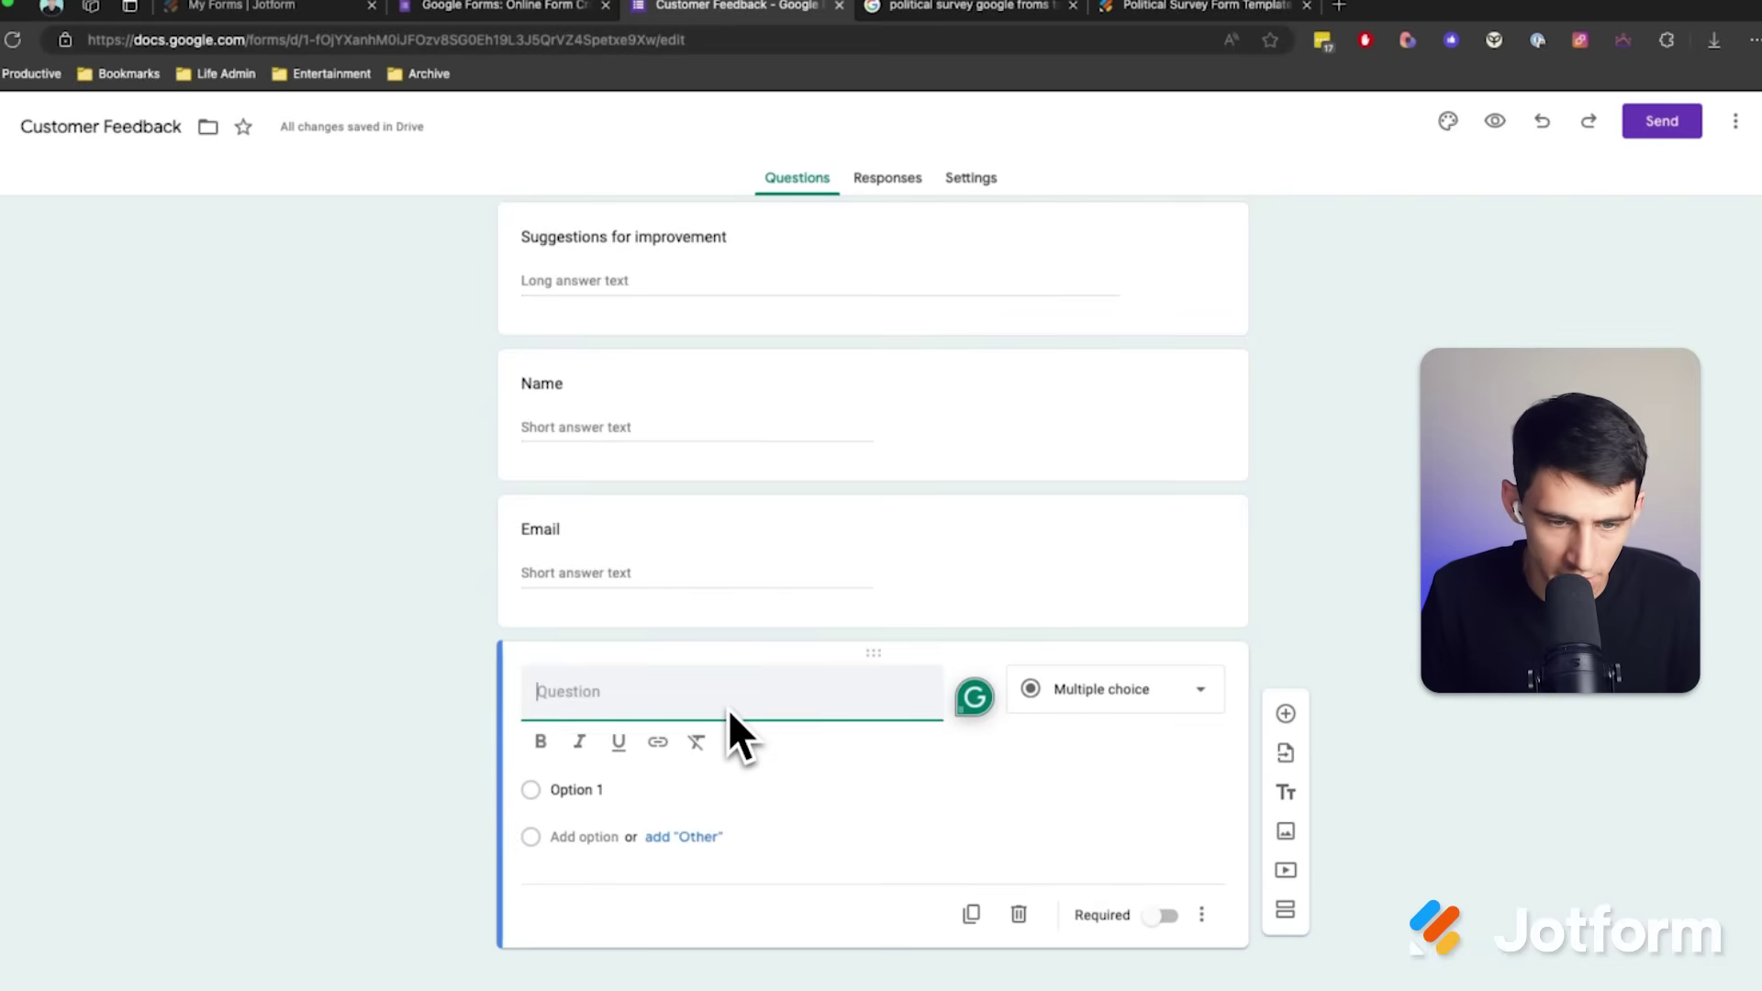
type("Which of the fo")
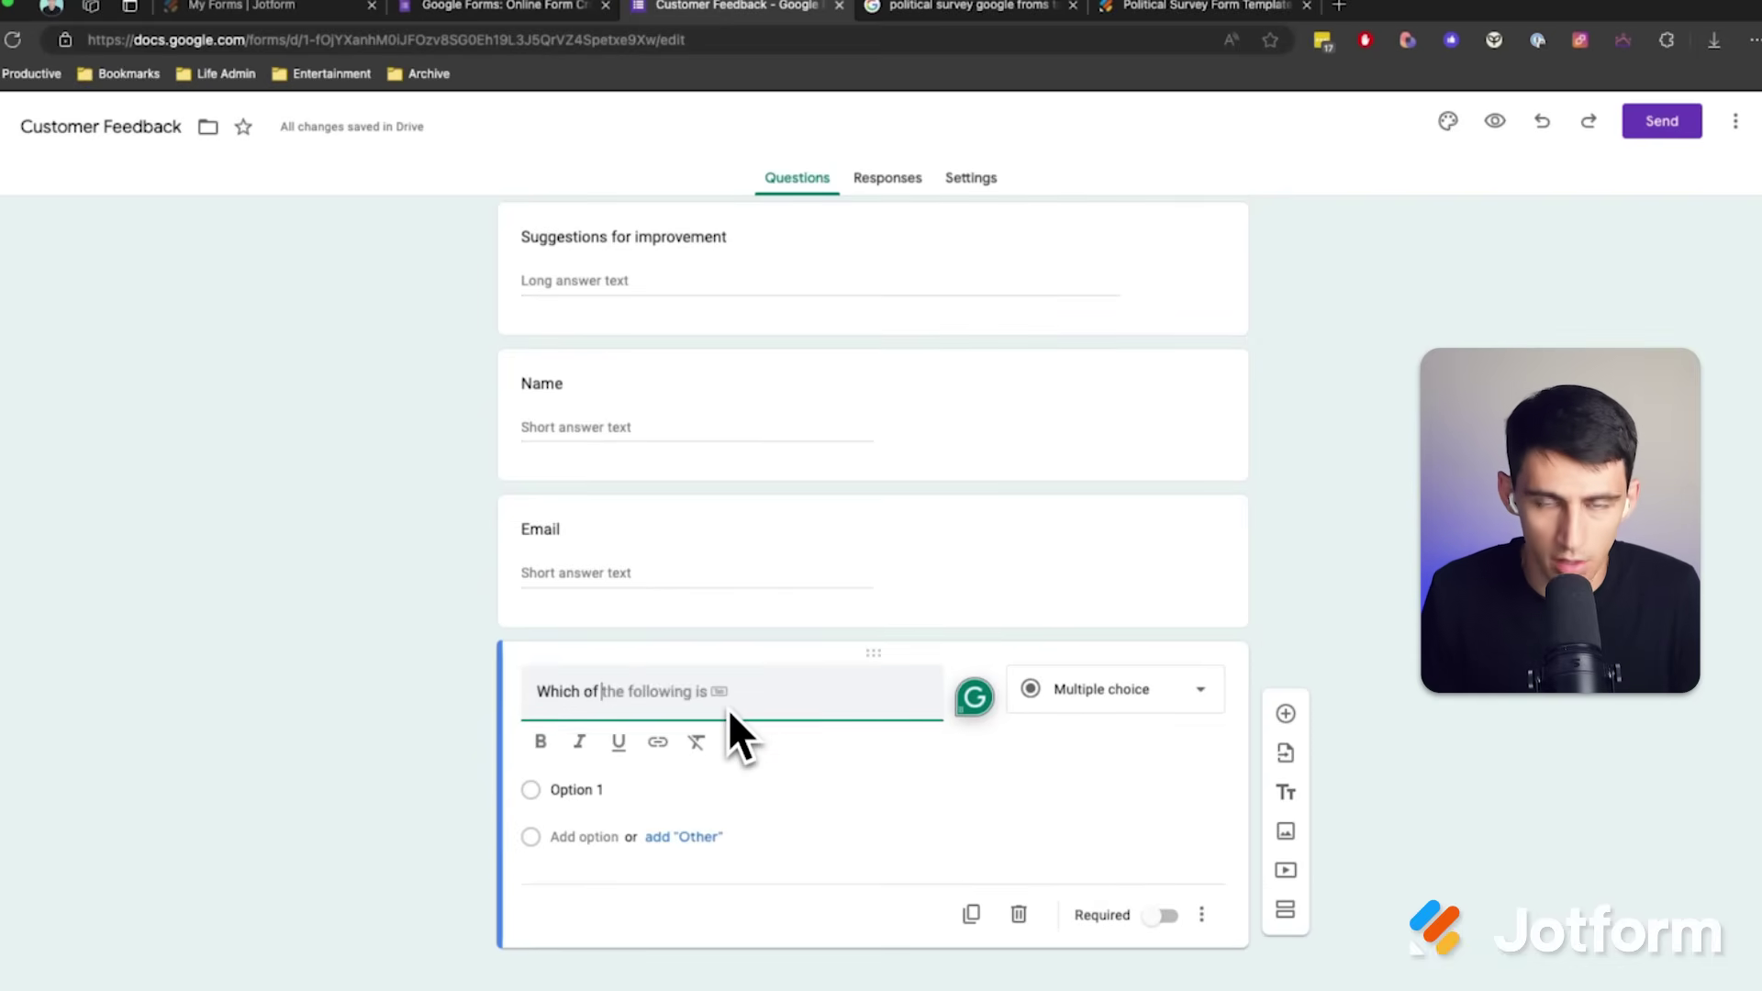
type("llowing is the m")
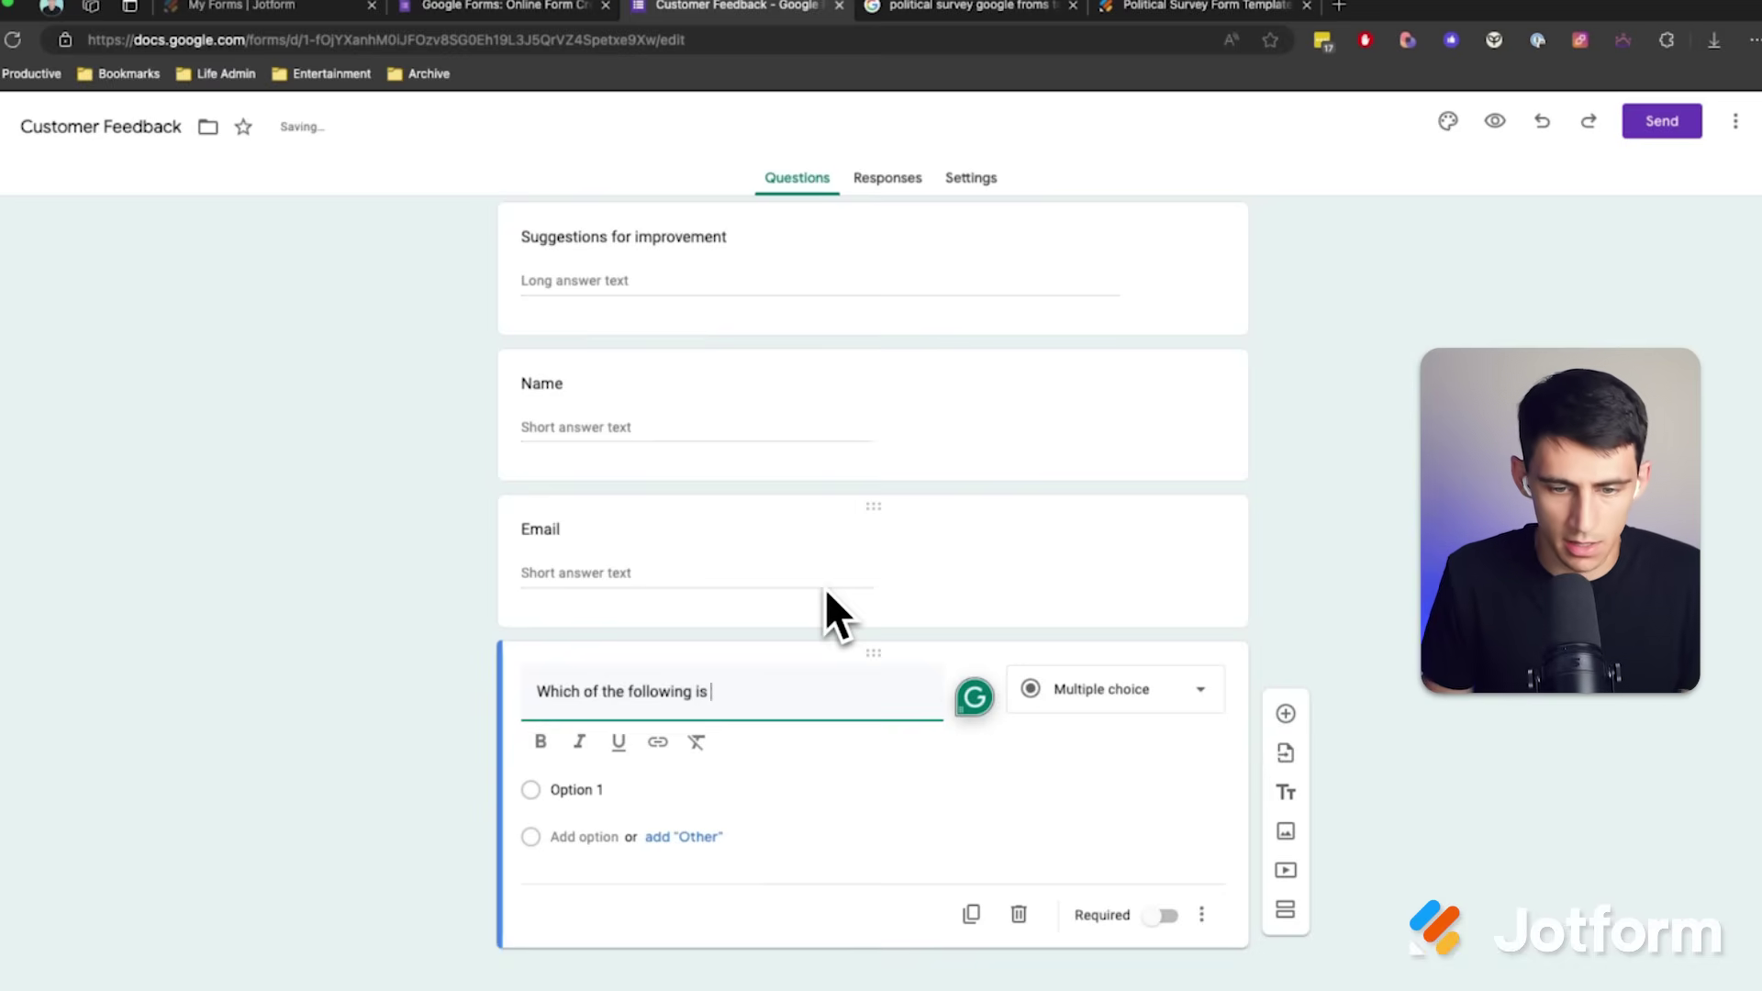
type("ost impo")
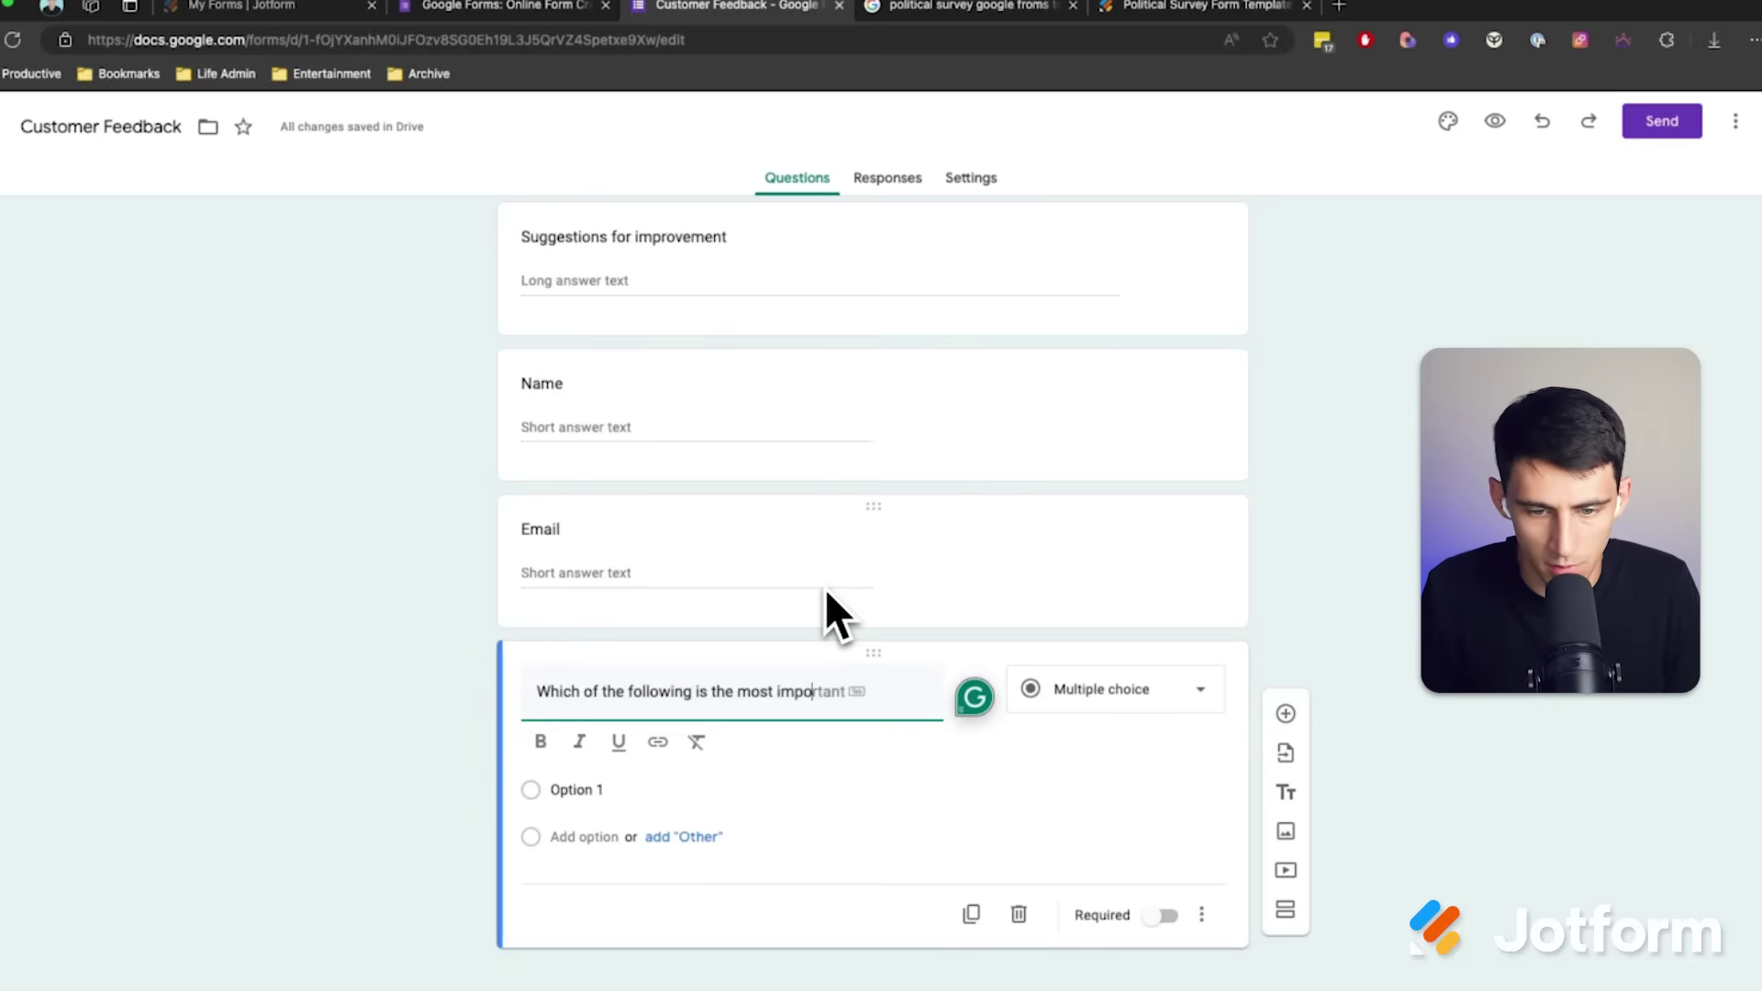
type("rt for you to learn ")
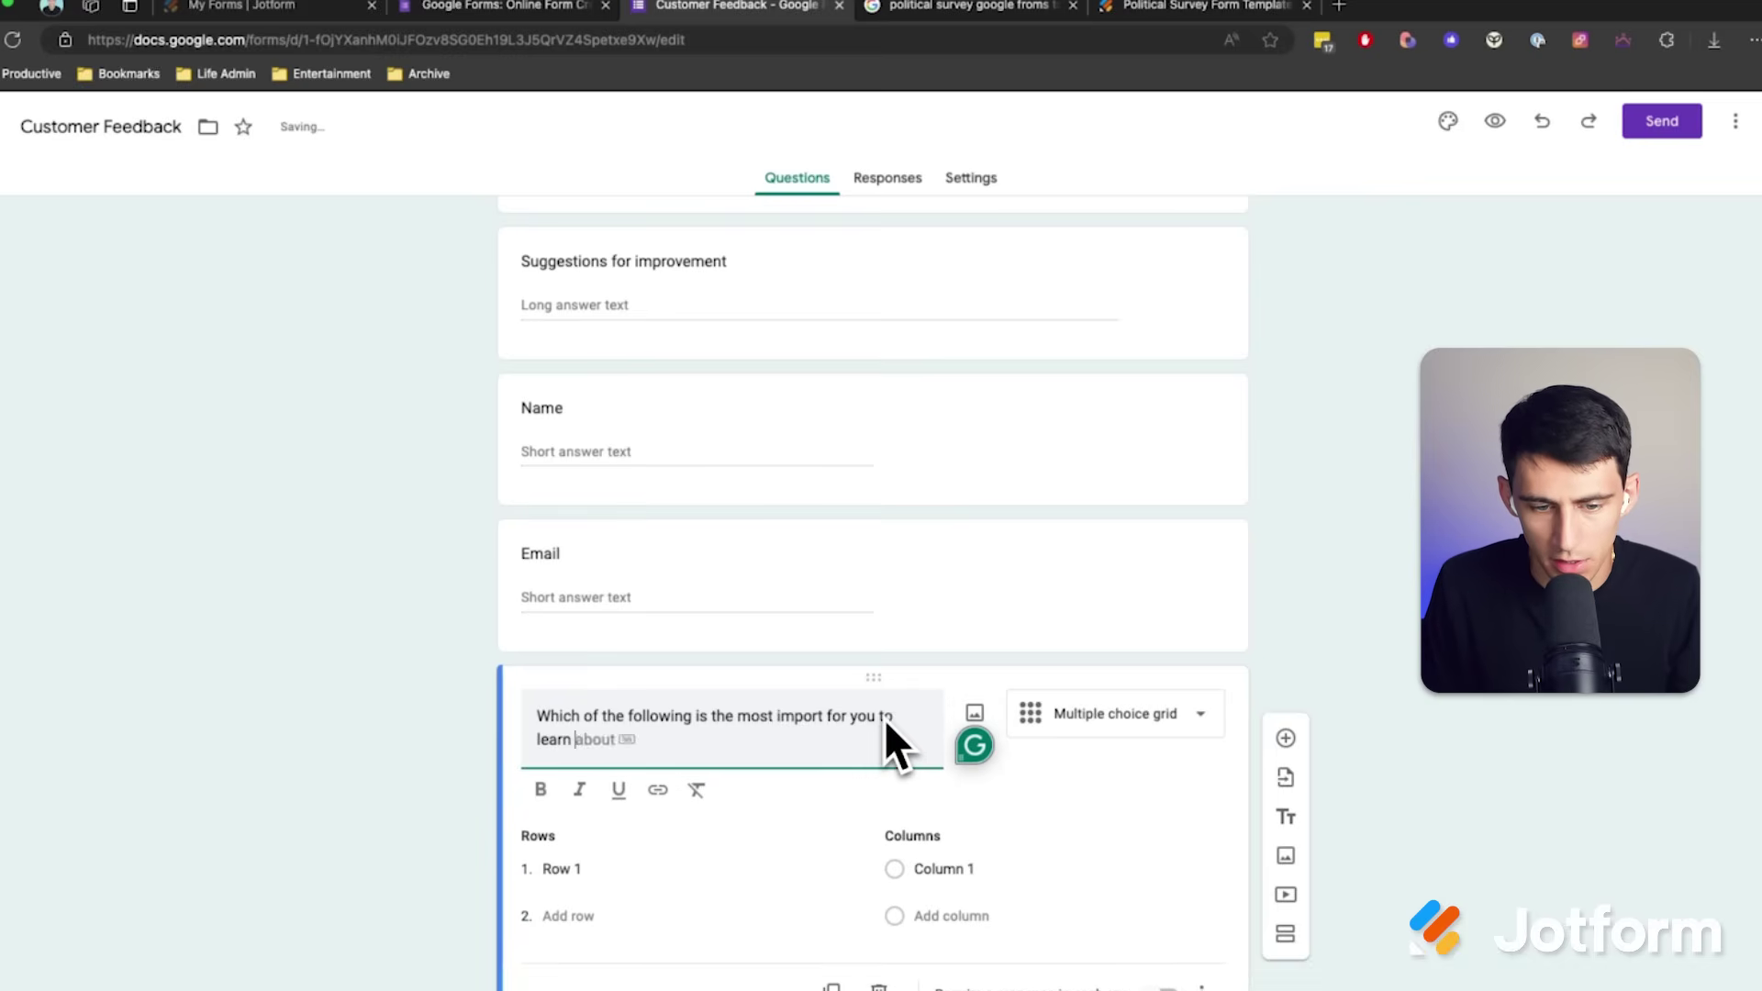
type("in the next semester")
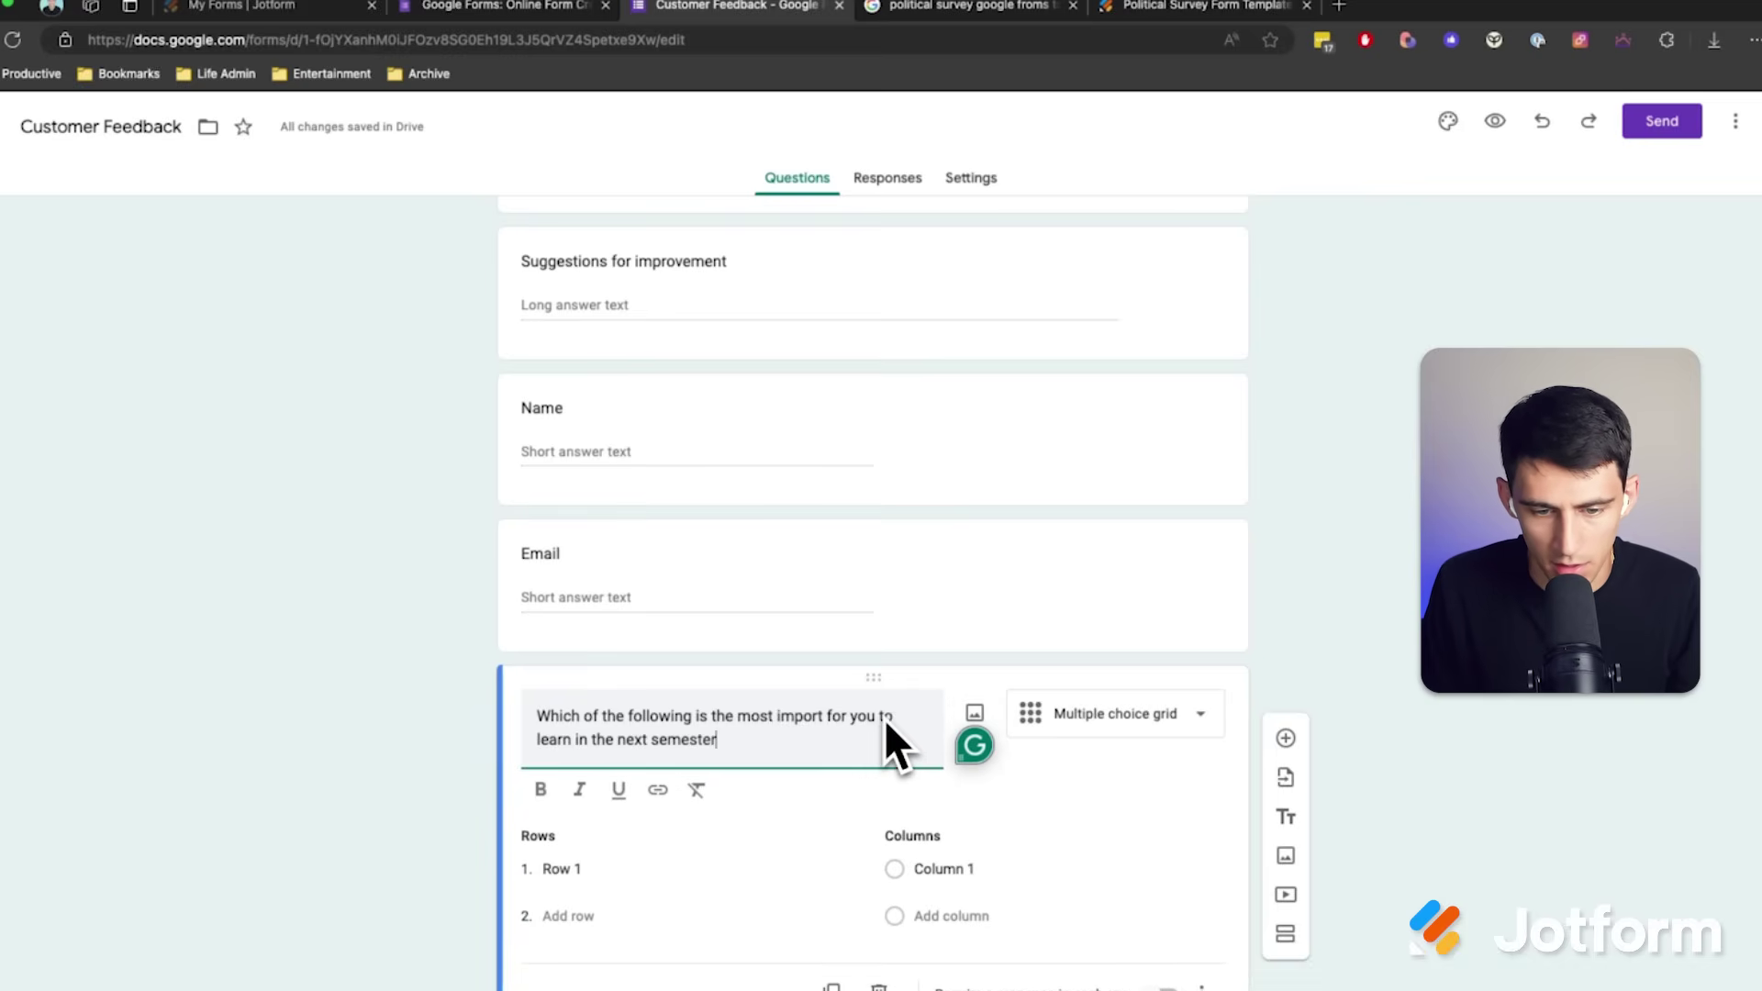
type(" ranking from mo")
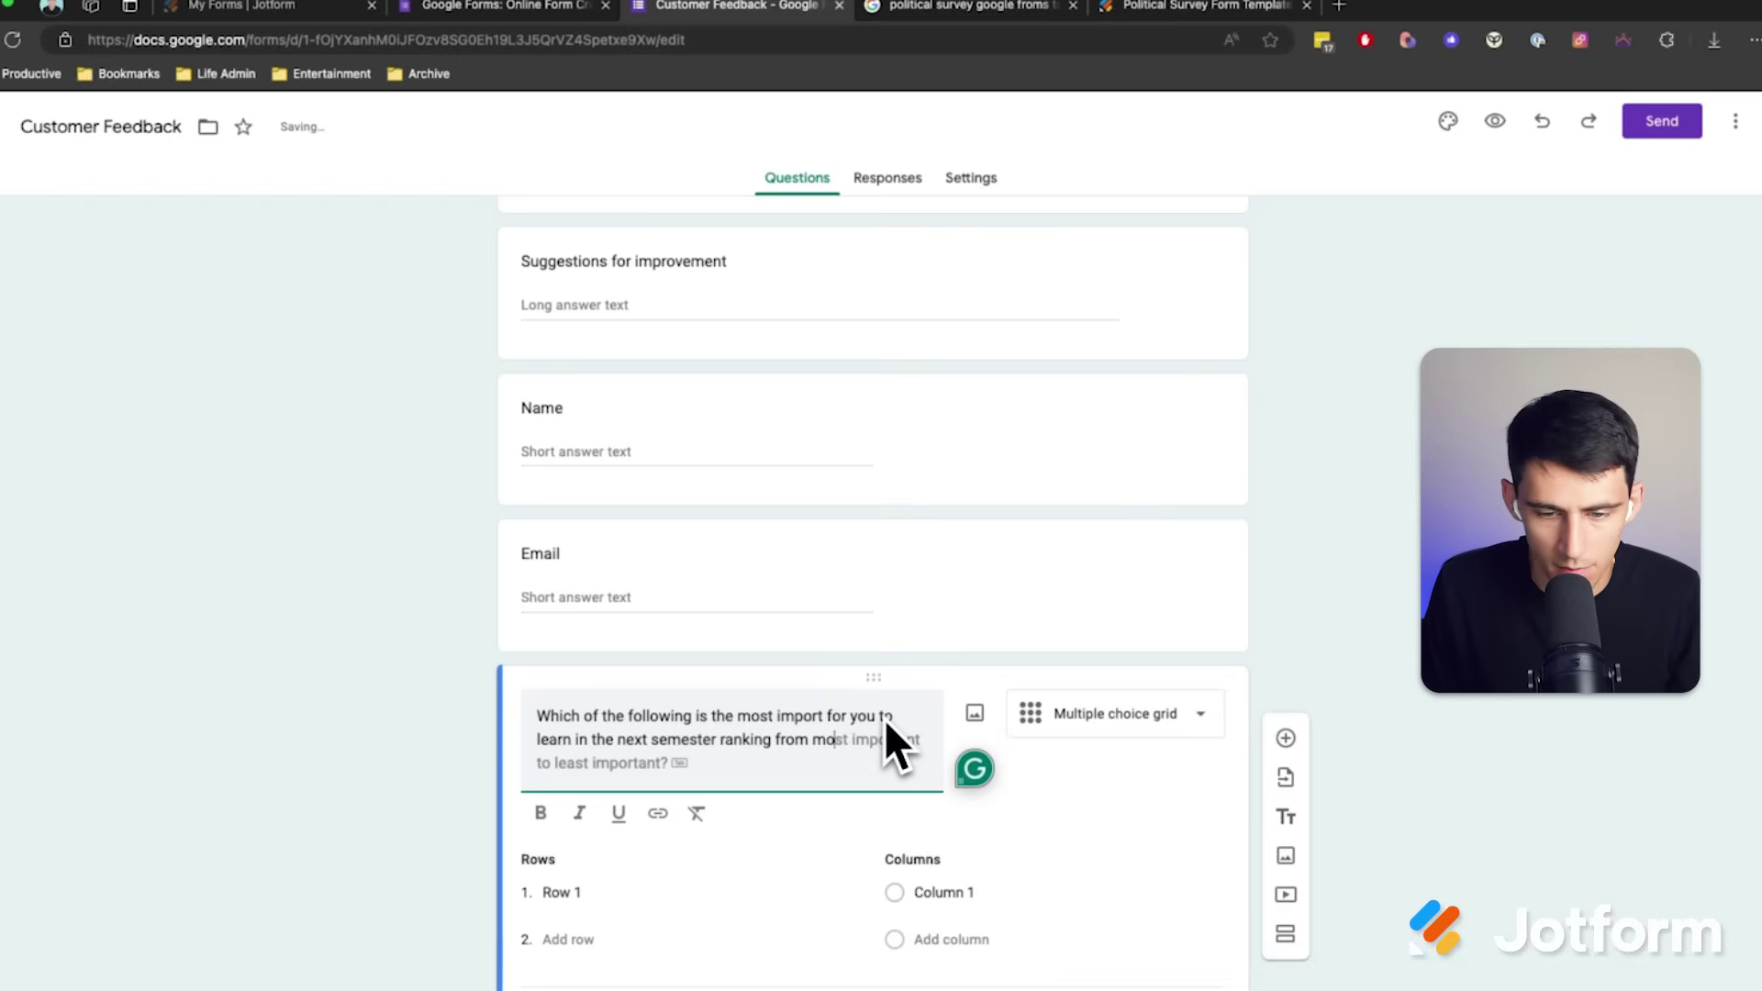
type("st to le")
key("Tab")
type("?")
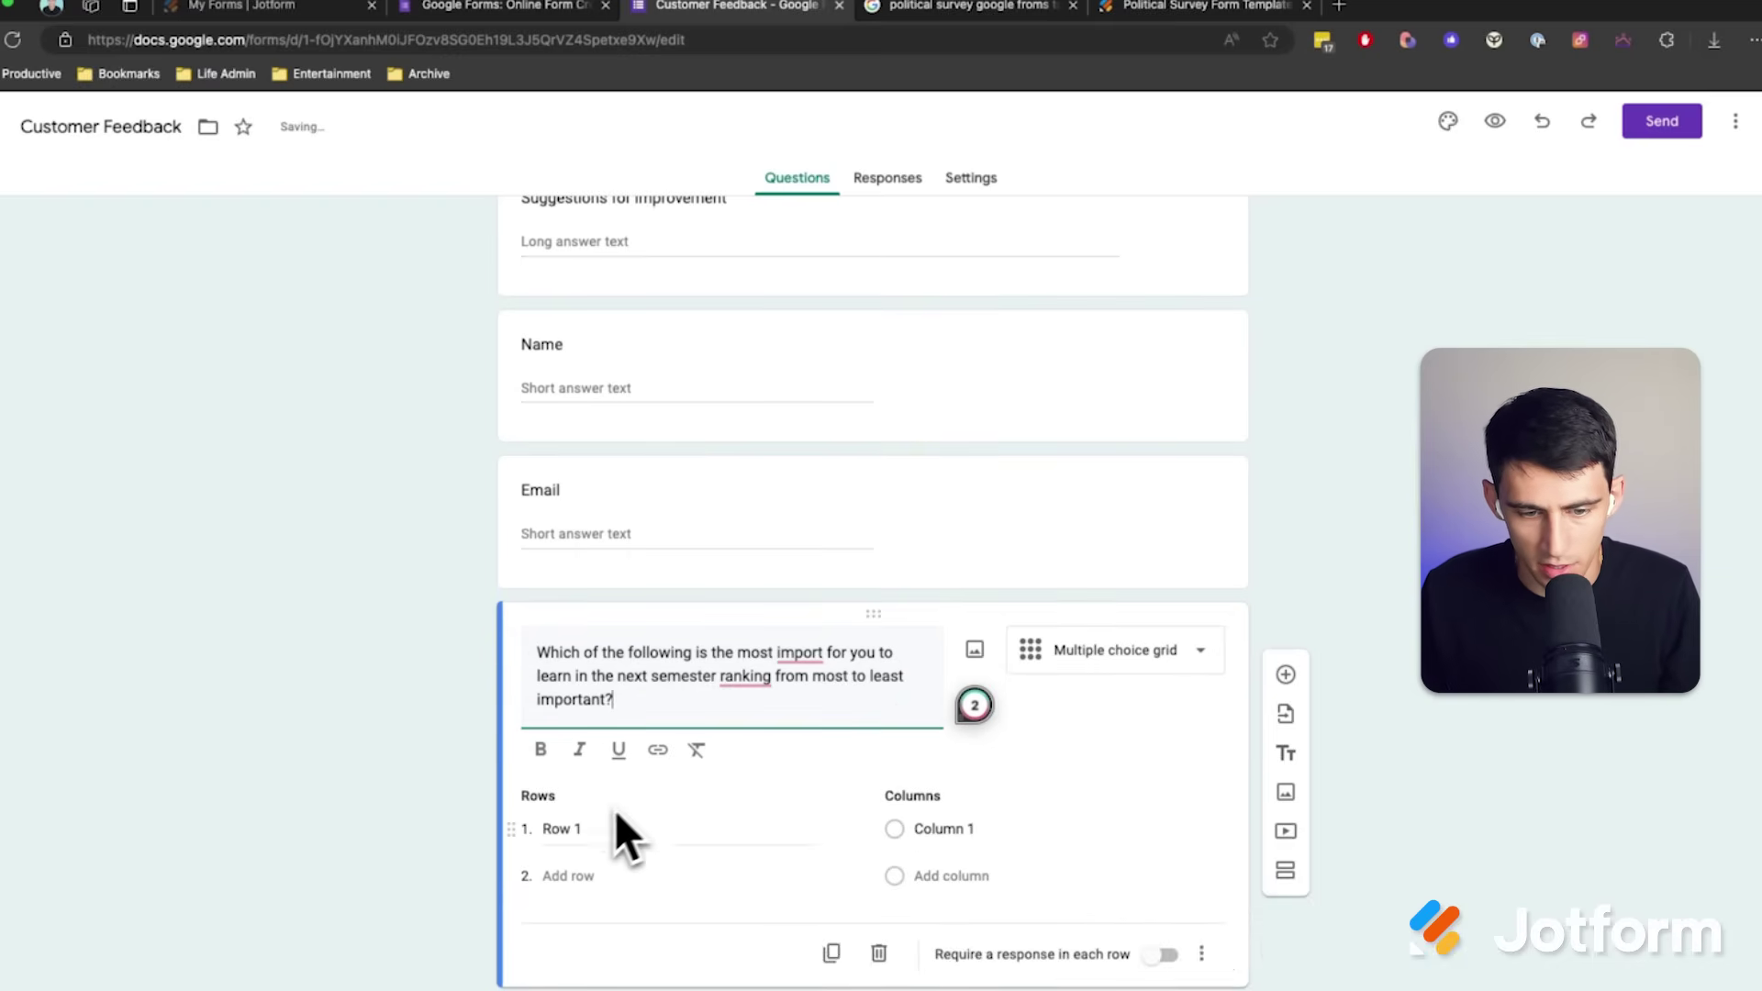
left_click(572, 843)
Step: Add grid rows Revolutionary War, Civil War, WW1, WW2 and Spanish American War
left_click(610, 788)
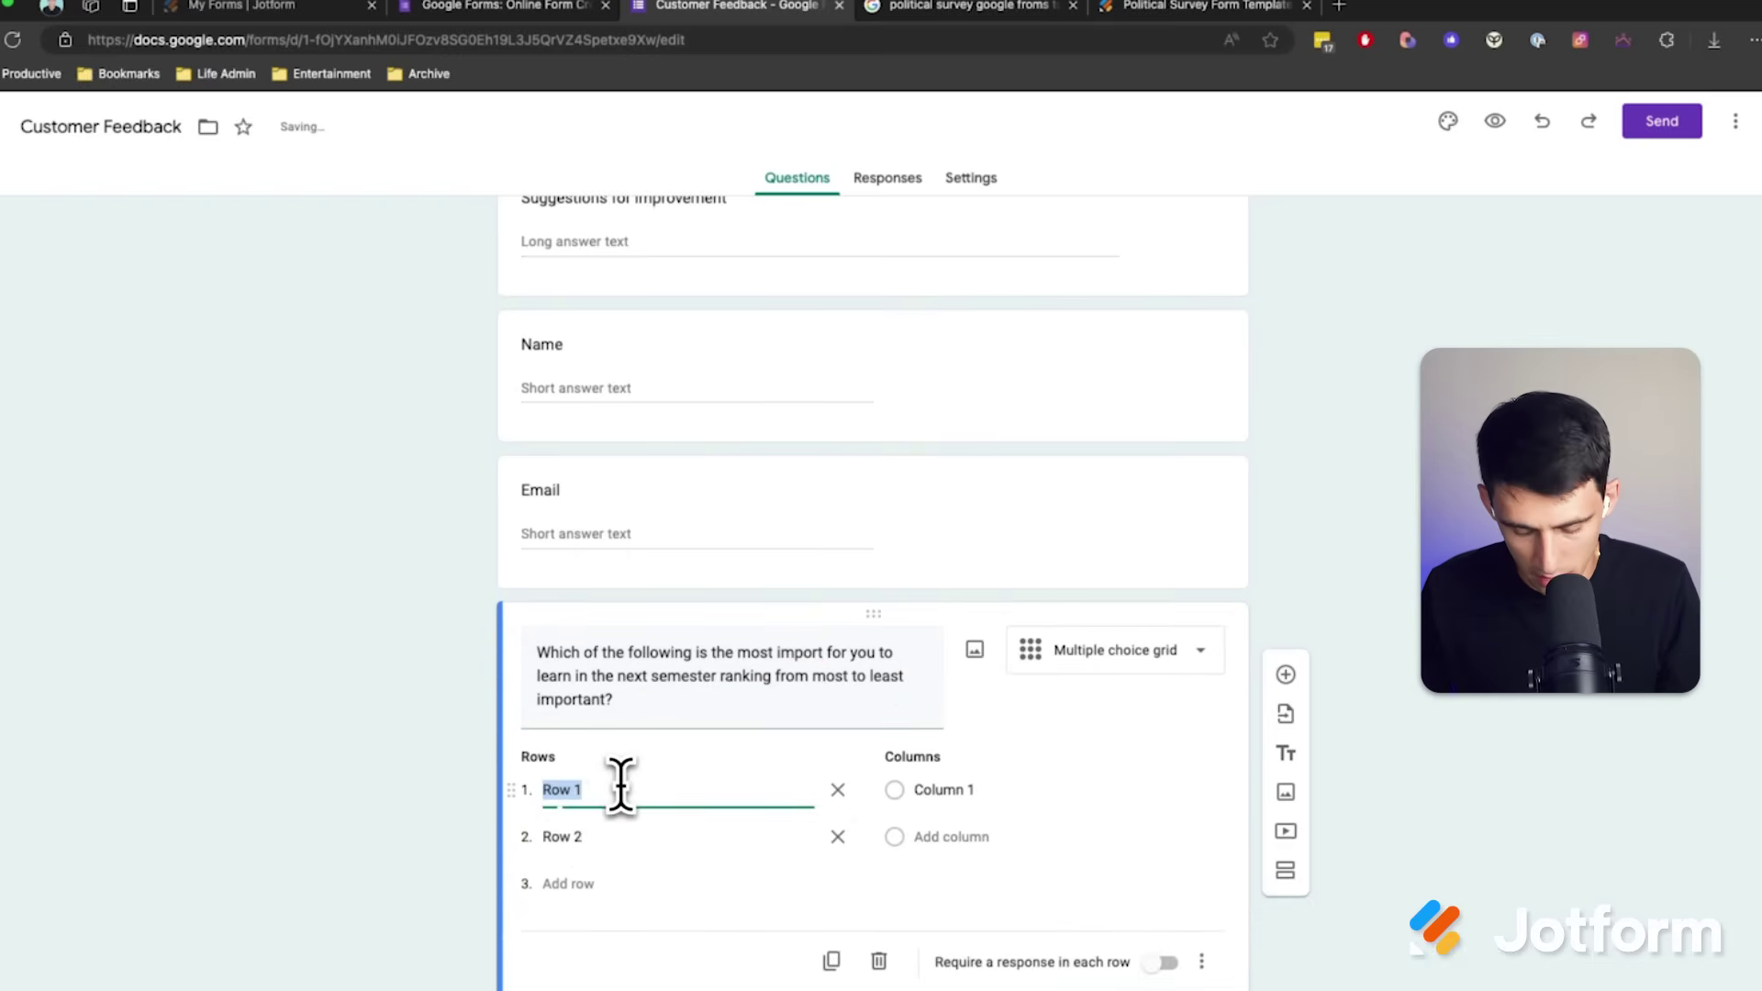
type("Revolu")
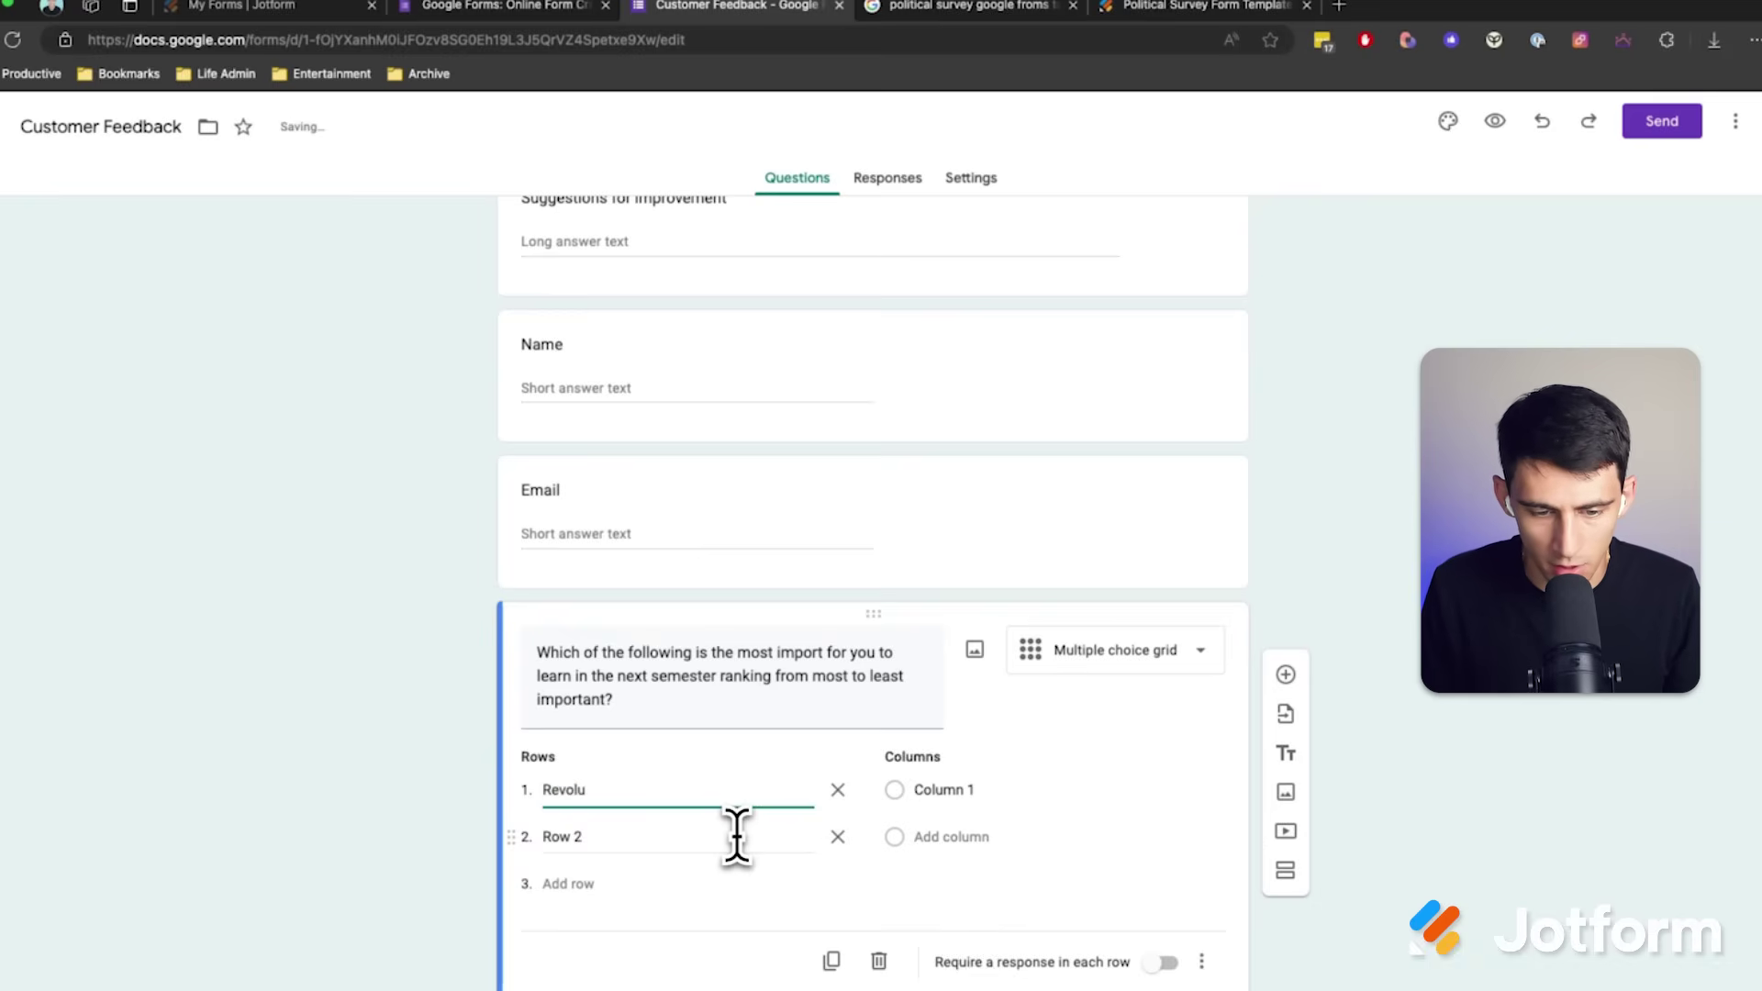
type("tionary War")
key("Tab")
key("Tab")
type("Civil War")
key("Return")
type("WW1")
key("Return")
type("WW2")
key("Return")
type("Spanish")
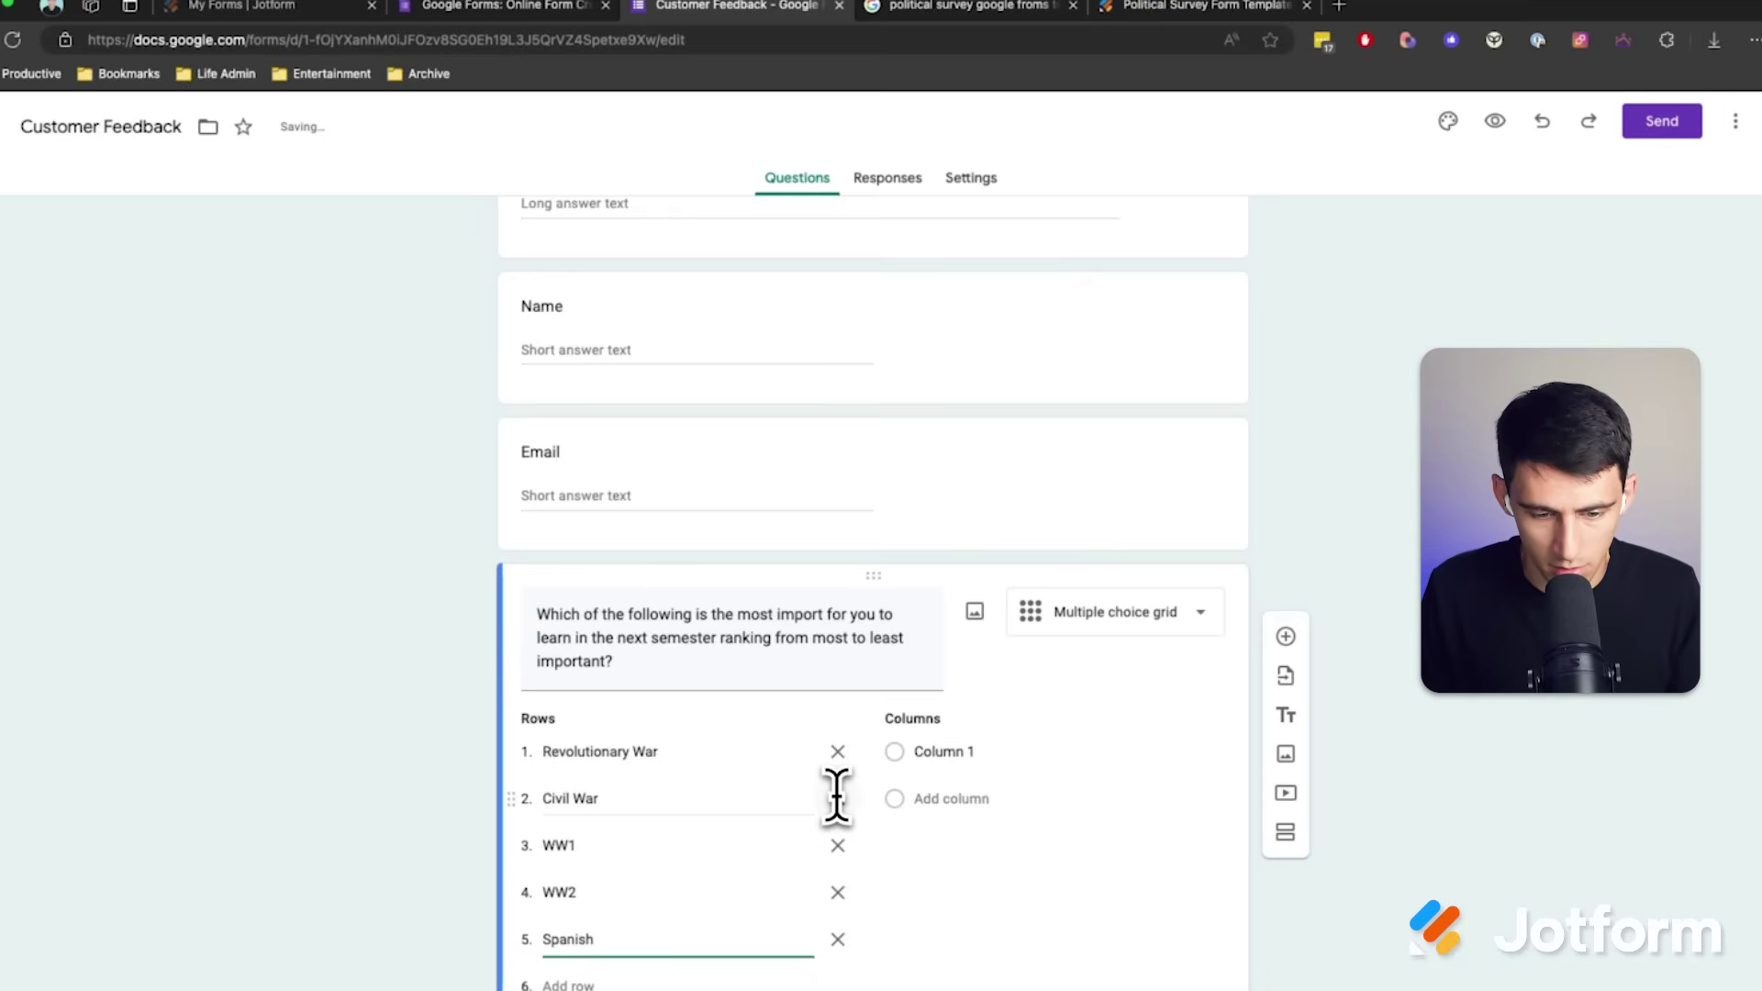
Step: Set the grid's rating columns to 1, 2, 3, 4 and 5
left_click(977, 752)
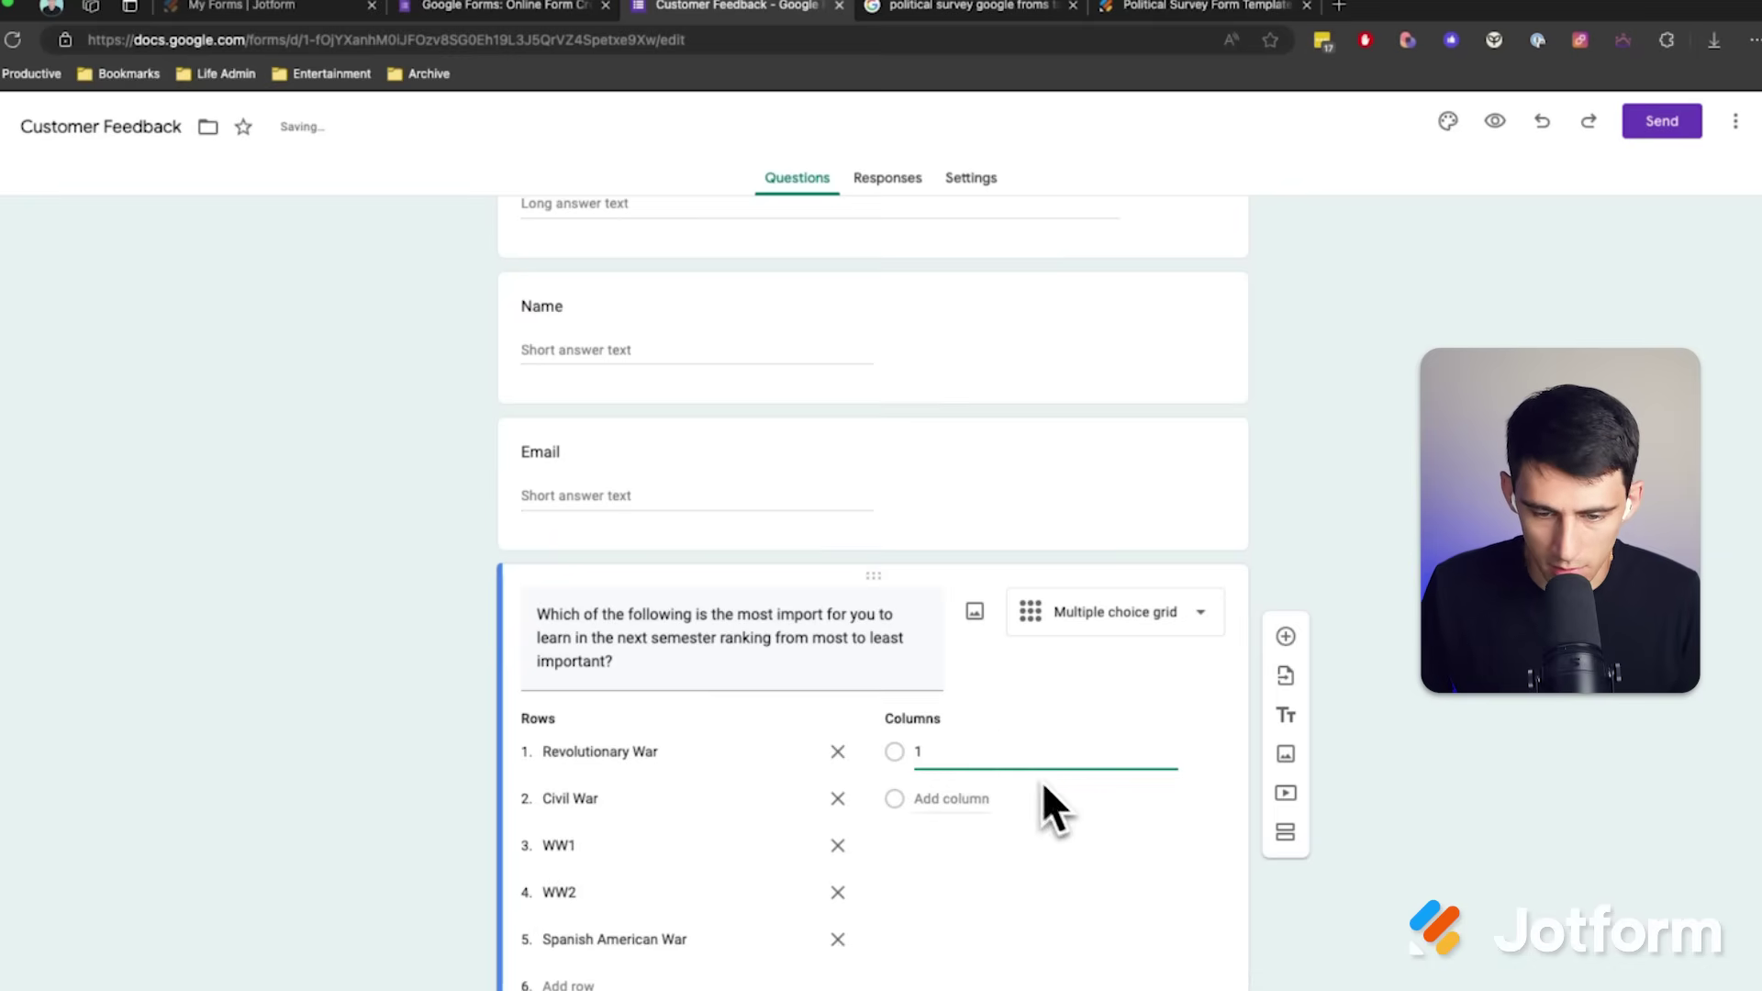
left_click(950, 798)
type("2")
left_click(1001, 853)
type("3")
left_click(980, 886)
type("4")
left_click(935, 939)
type("5")
Step: Require a response in each row of the grid
scroll(929, 725, "down", 2)
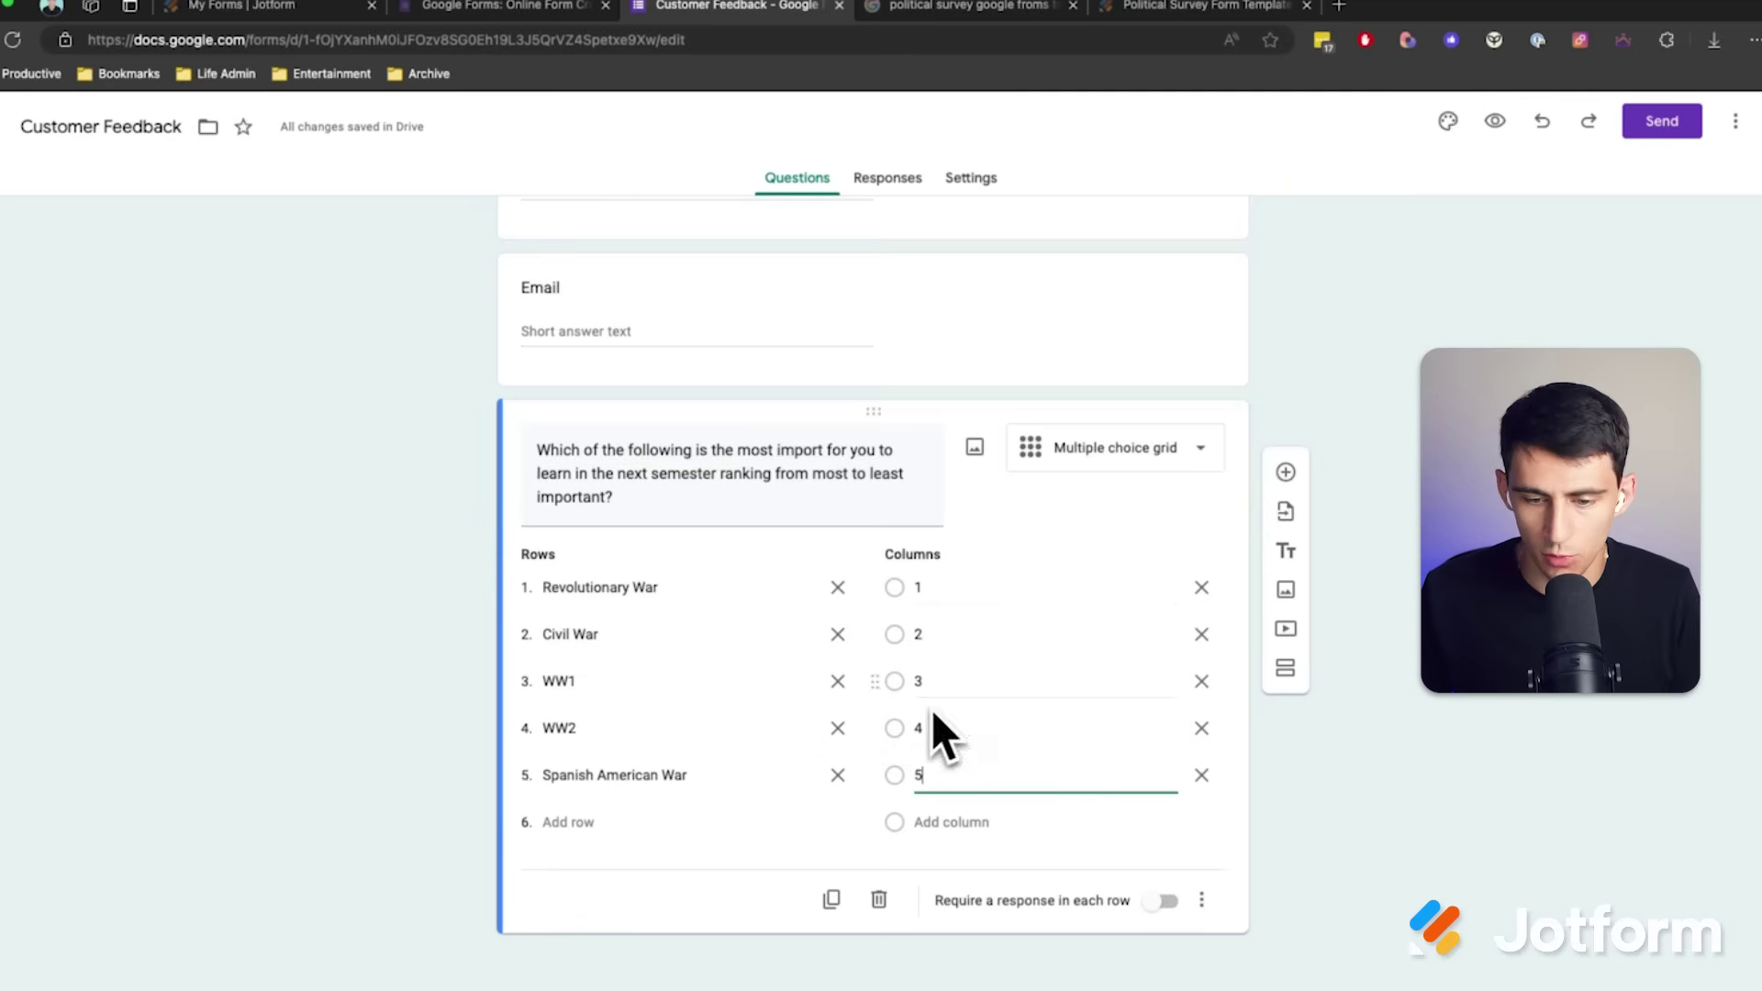
left_click(1152, 905)
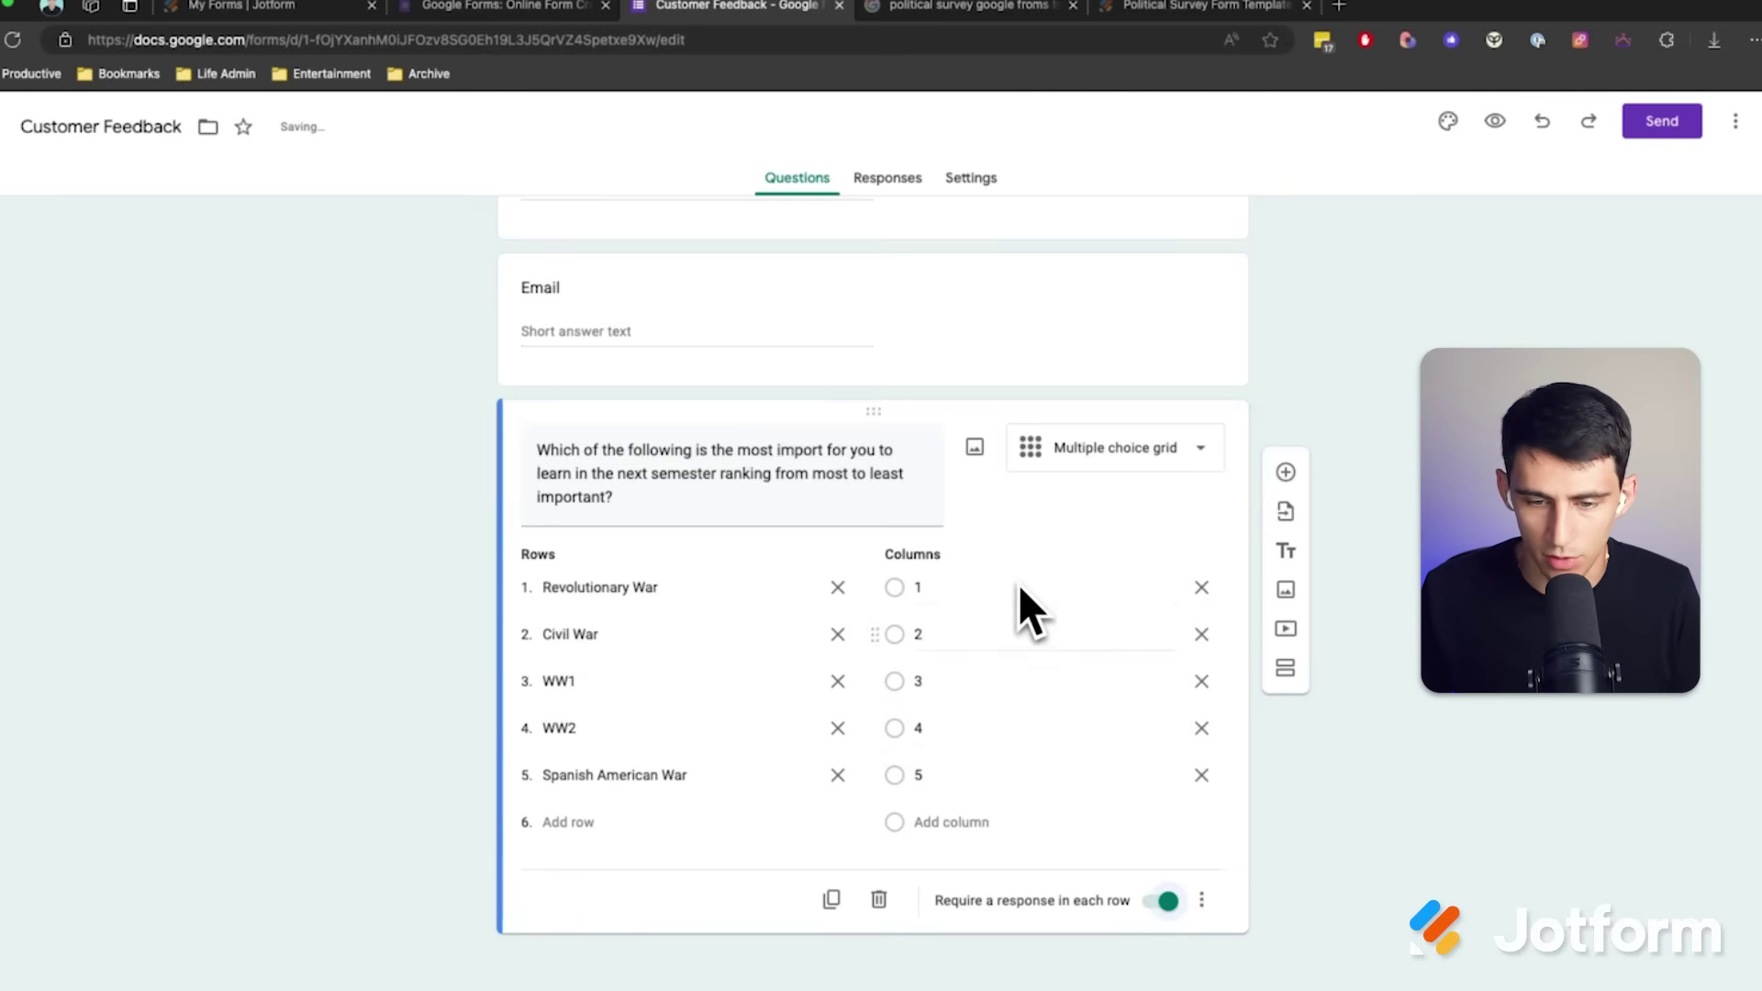
left_click(1203, 900)
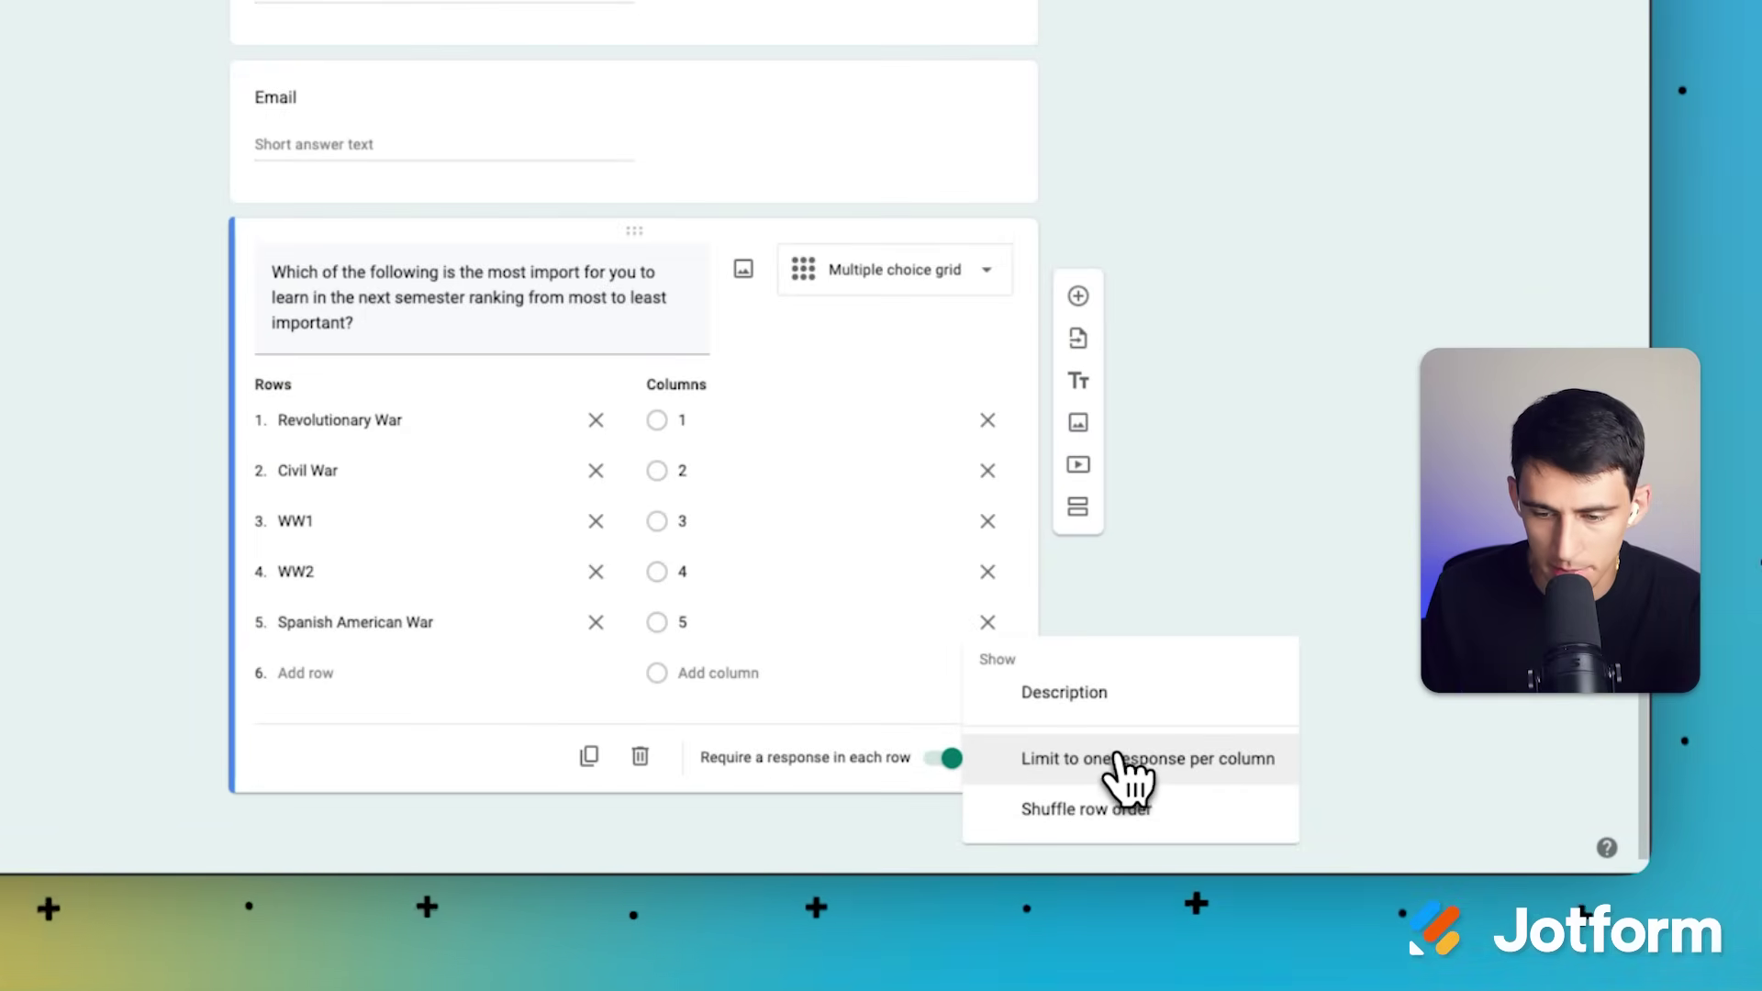
Step: Turn on 'Limit to one response per column' for the grid and verify it is ticked
left_click(1211, 762)
left_click(988, 758)
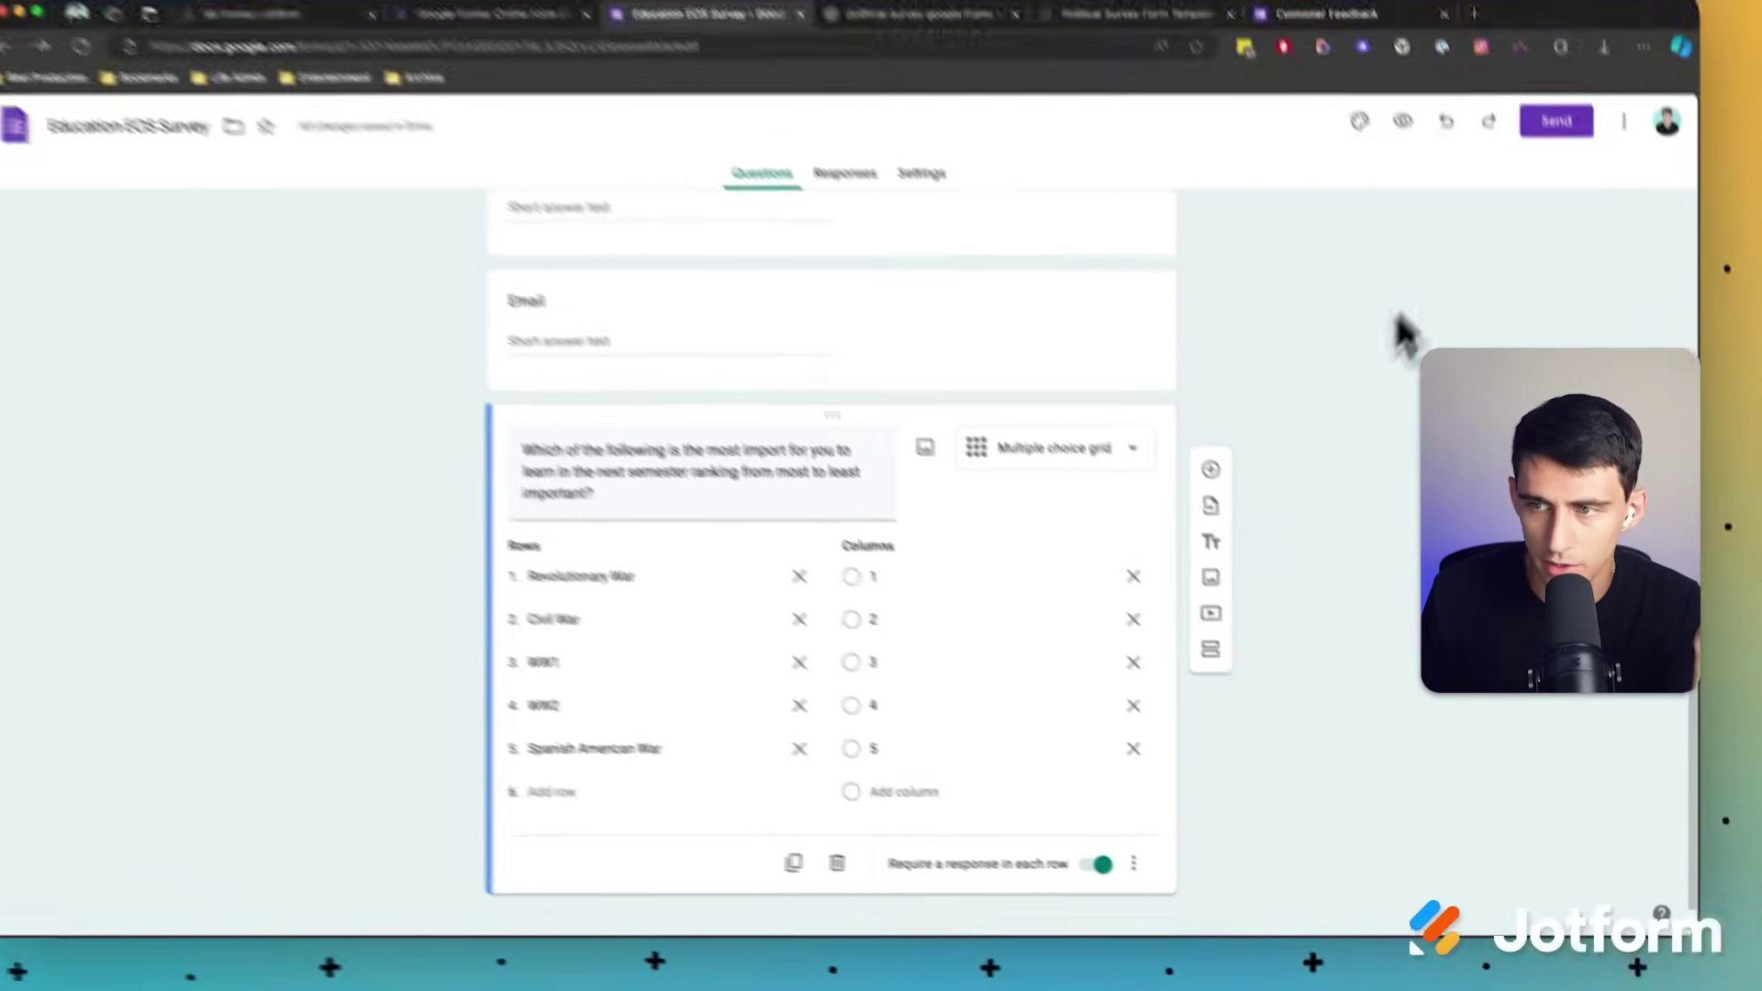
left_click(1571, 164)
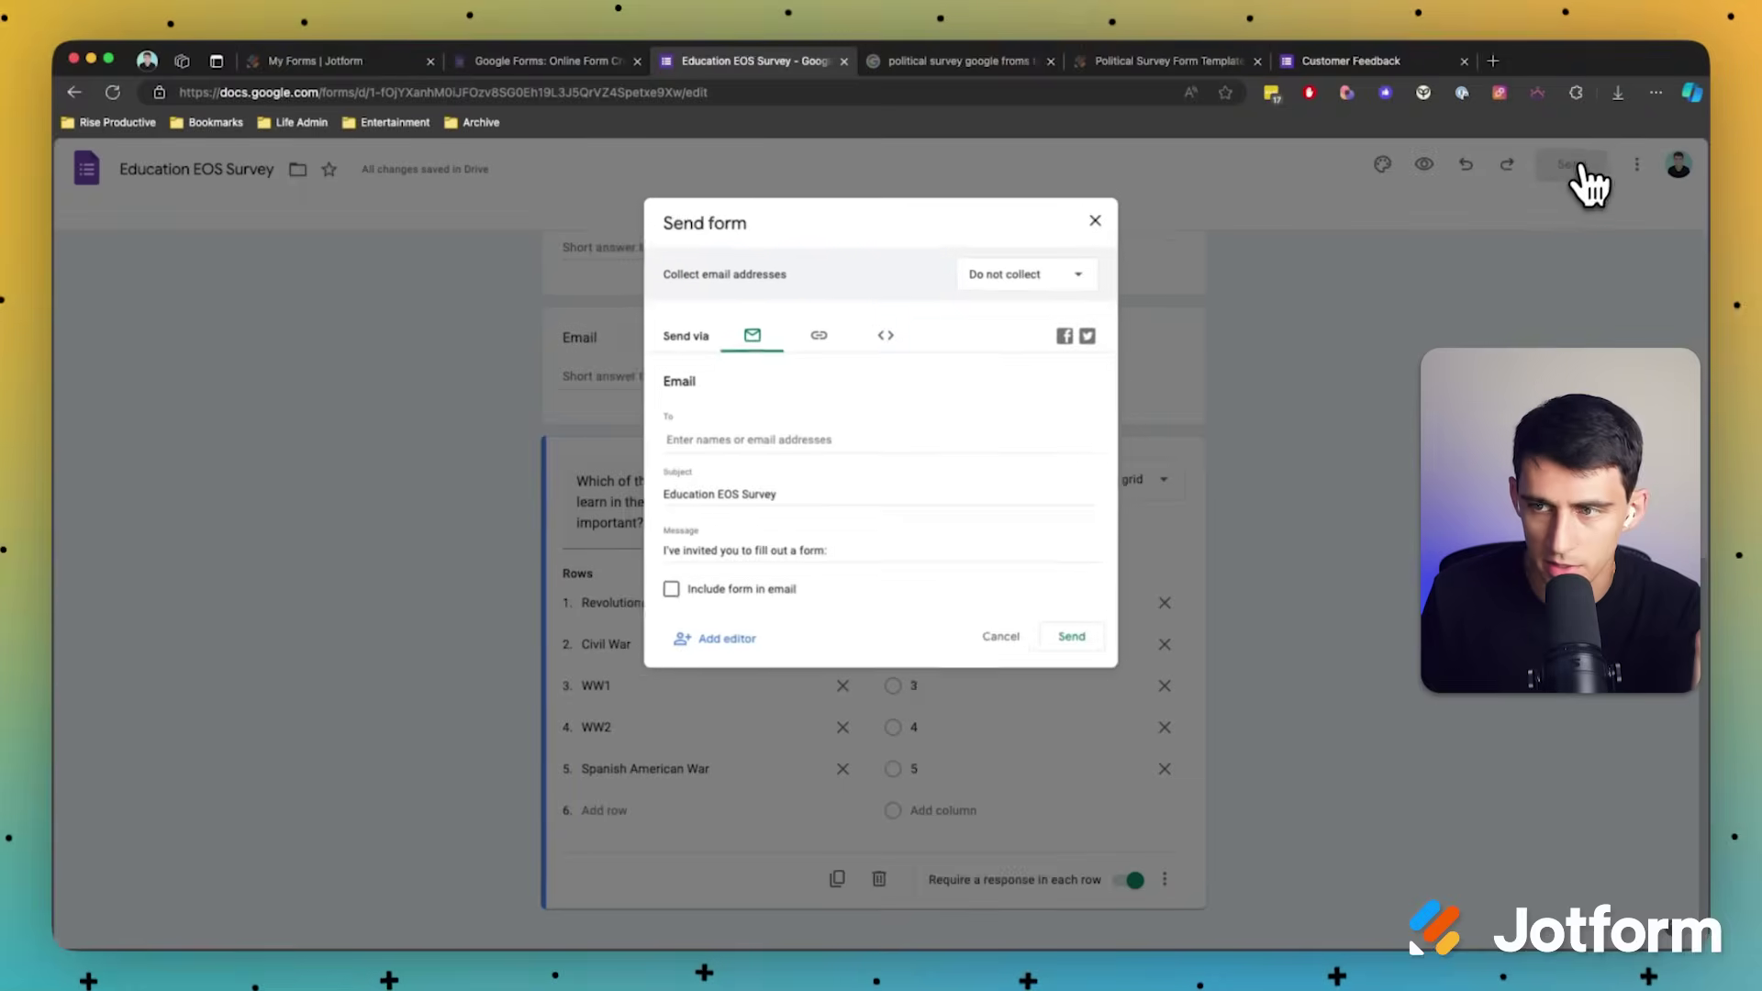
Step: Copy the survey's share link and switch to the live form to answer it
left_click(812, 331)
left_click(1087, 463)
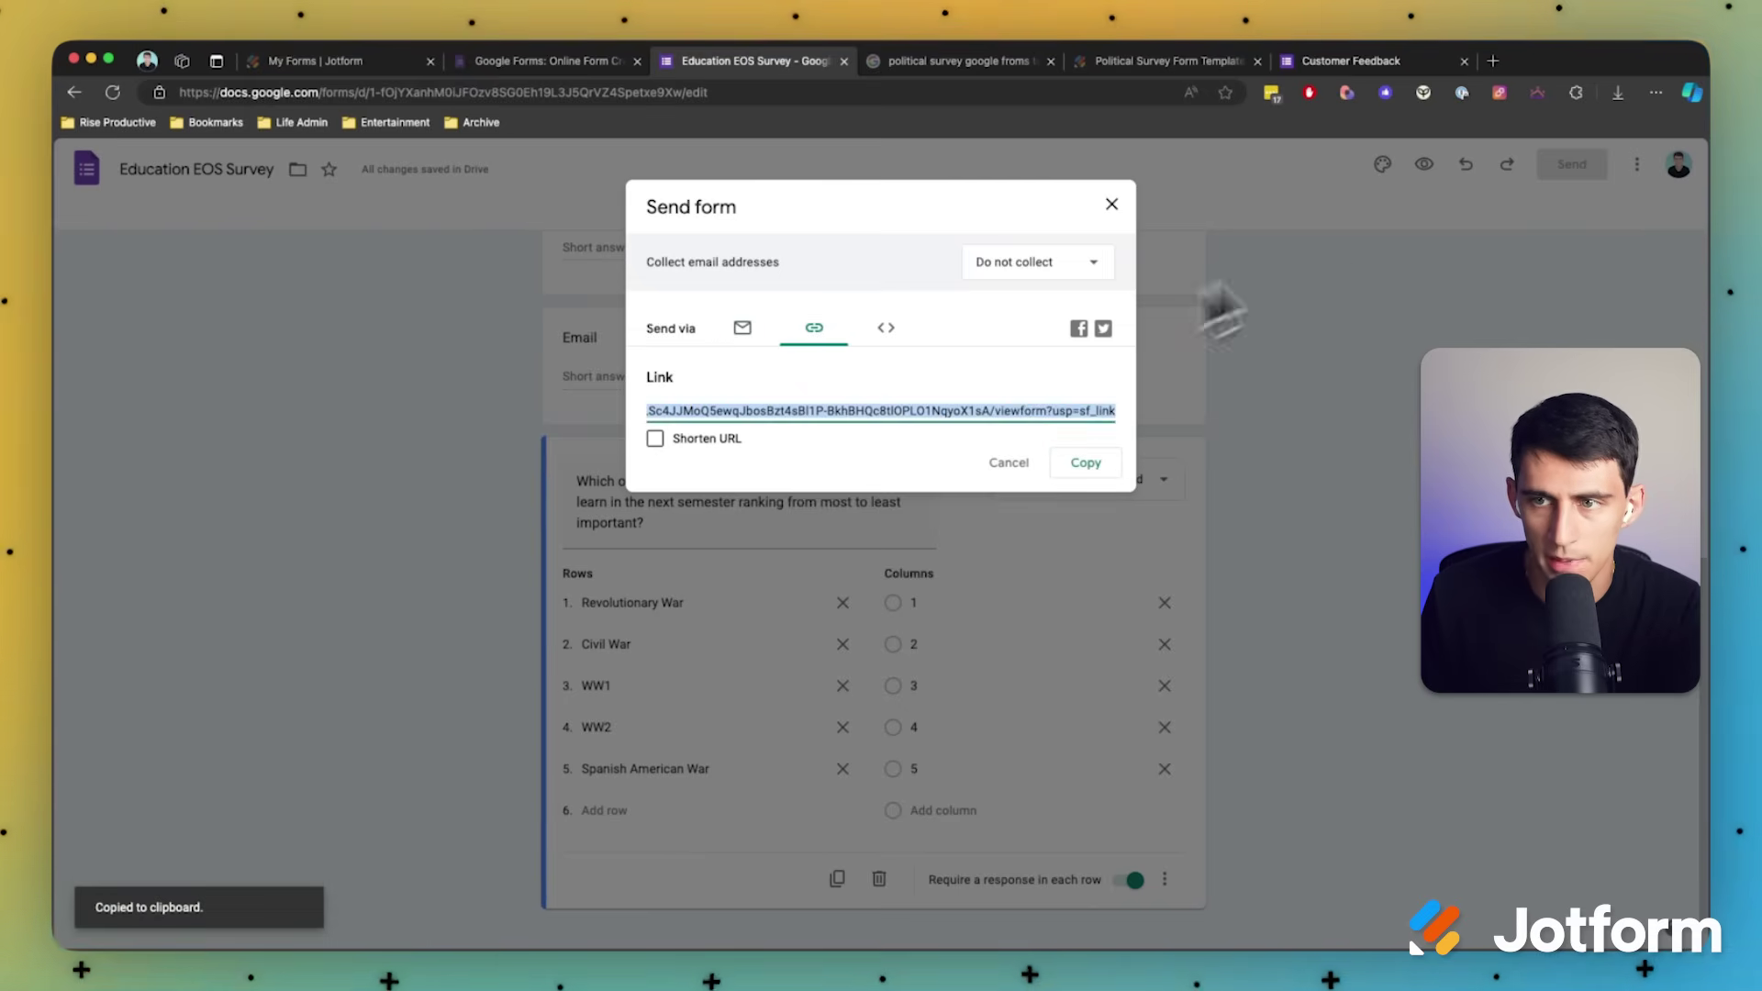
left_click(1332, 63)
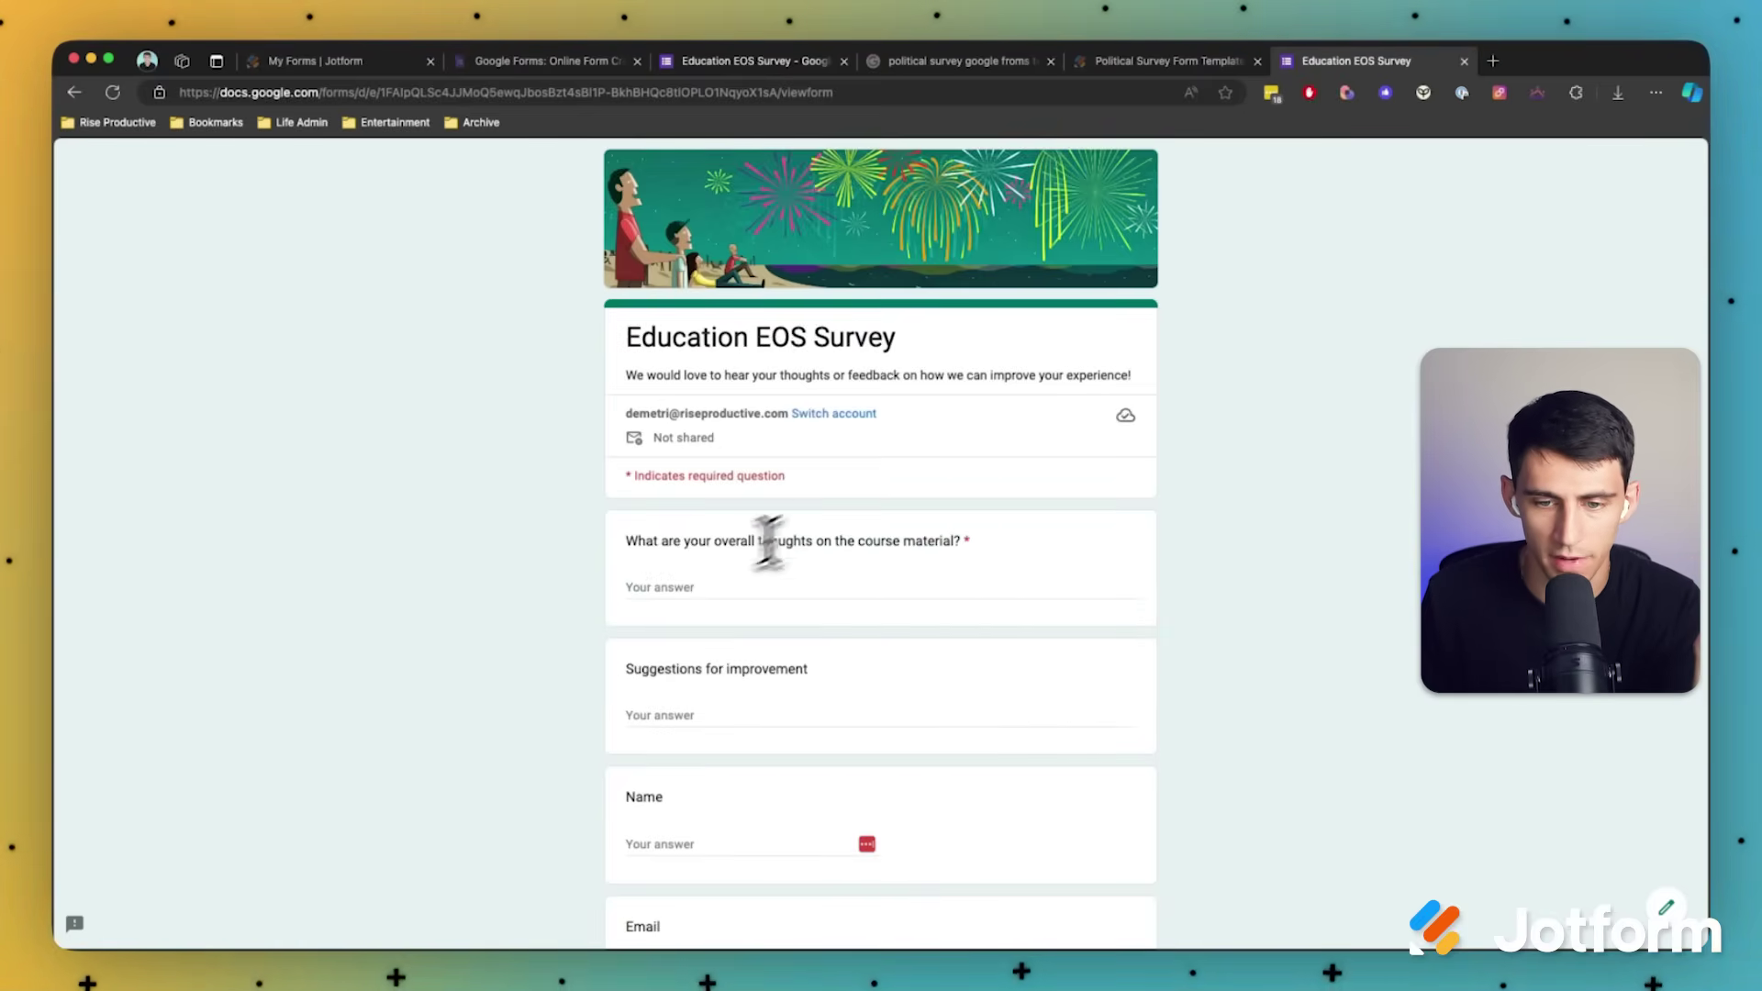
left_click(716, 578)
Step: Answer the text questions with 'IT was good.' and 'Not much'
type("IT was good.")
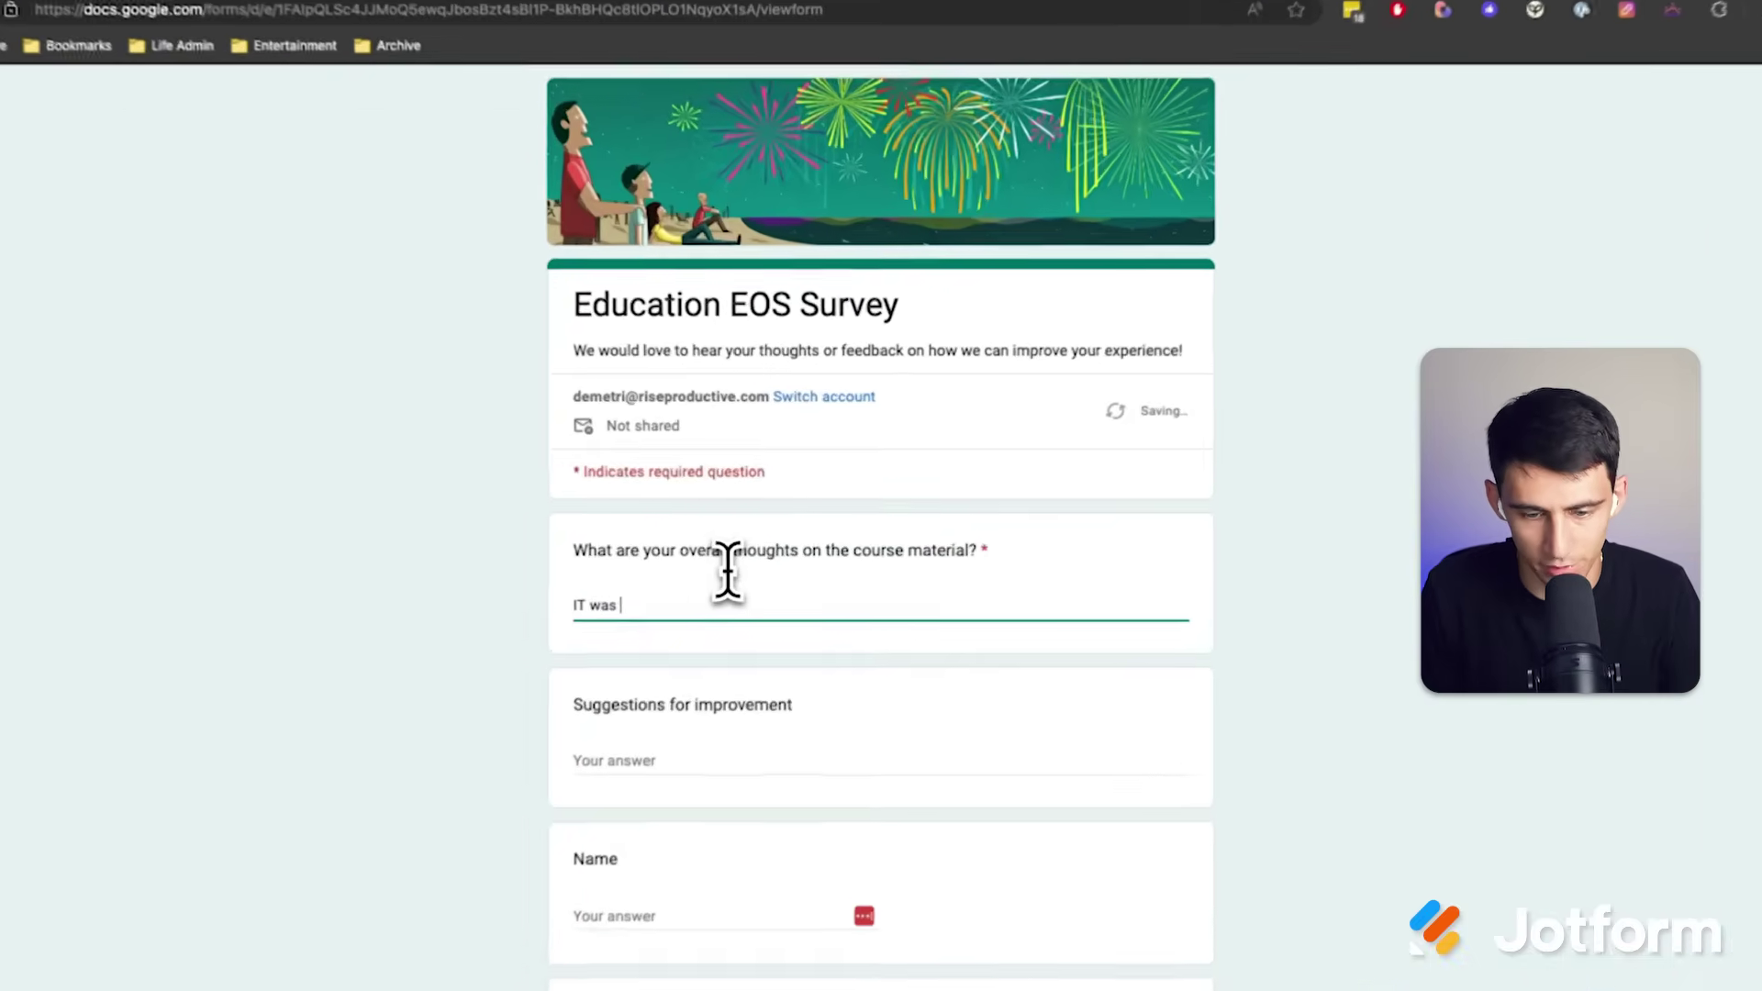
key("Tab")
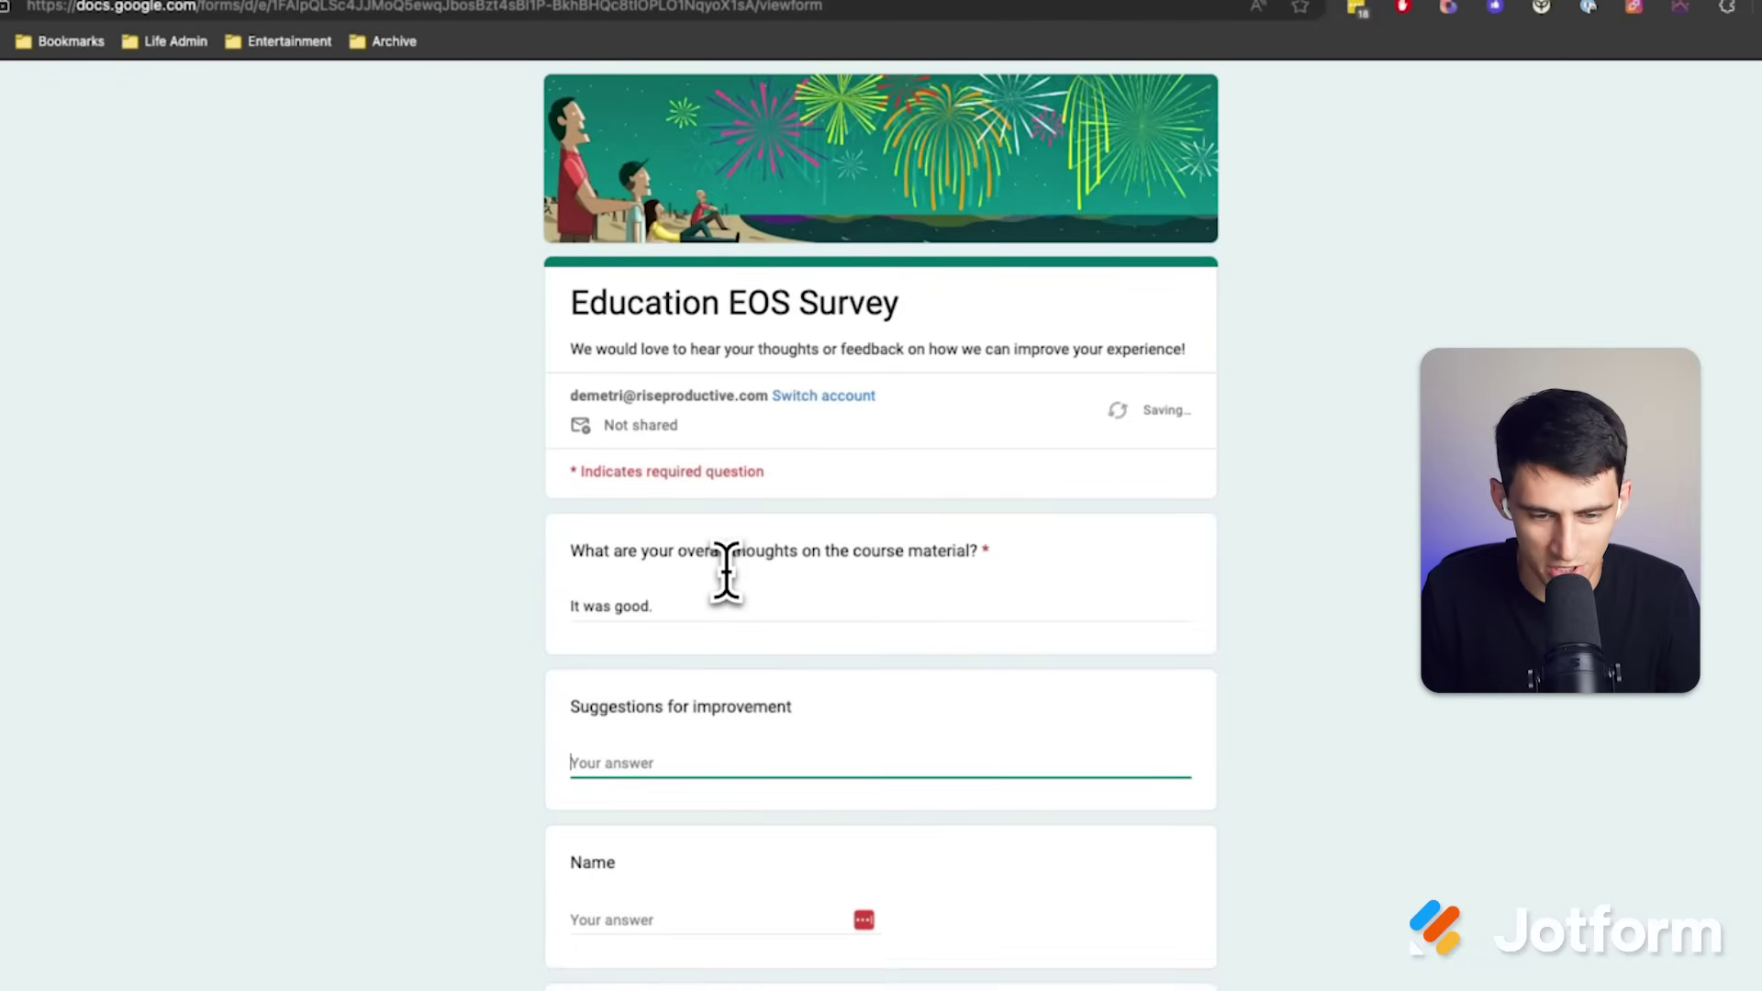
type("Not much")
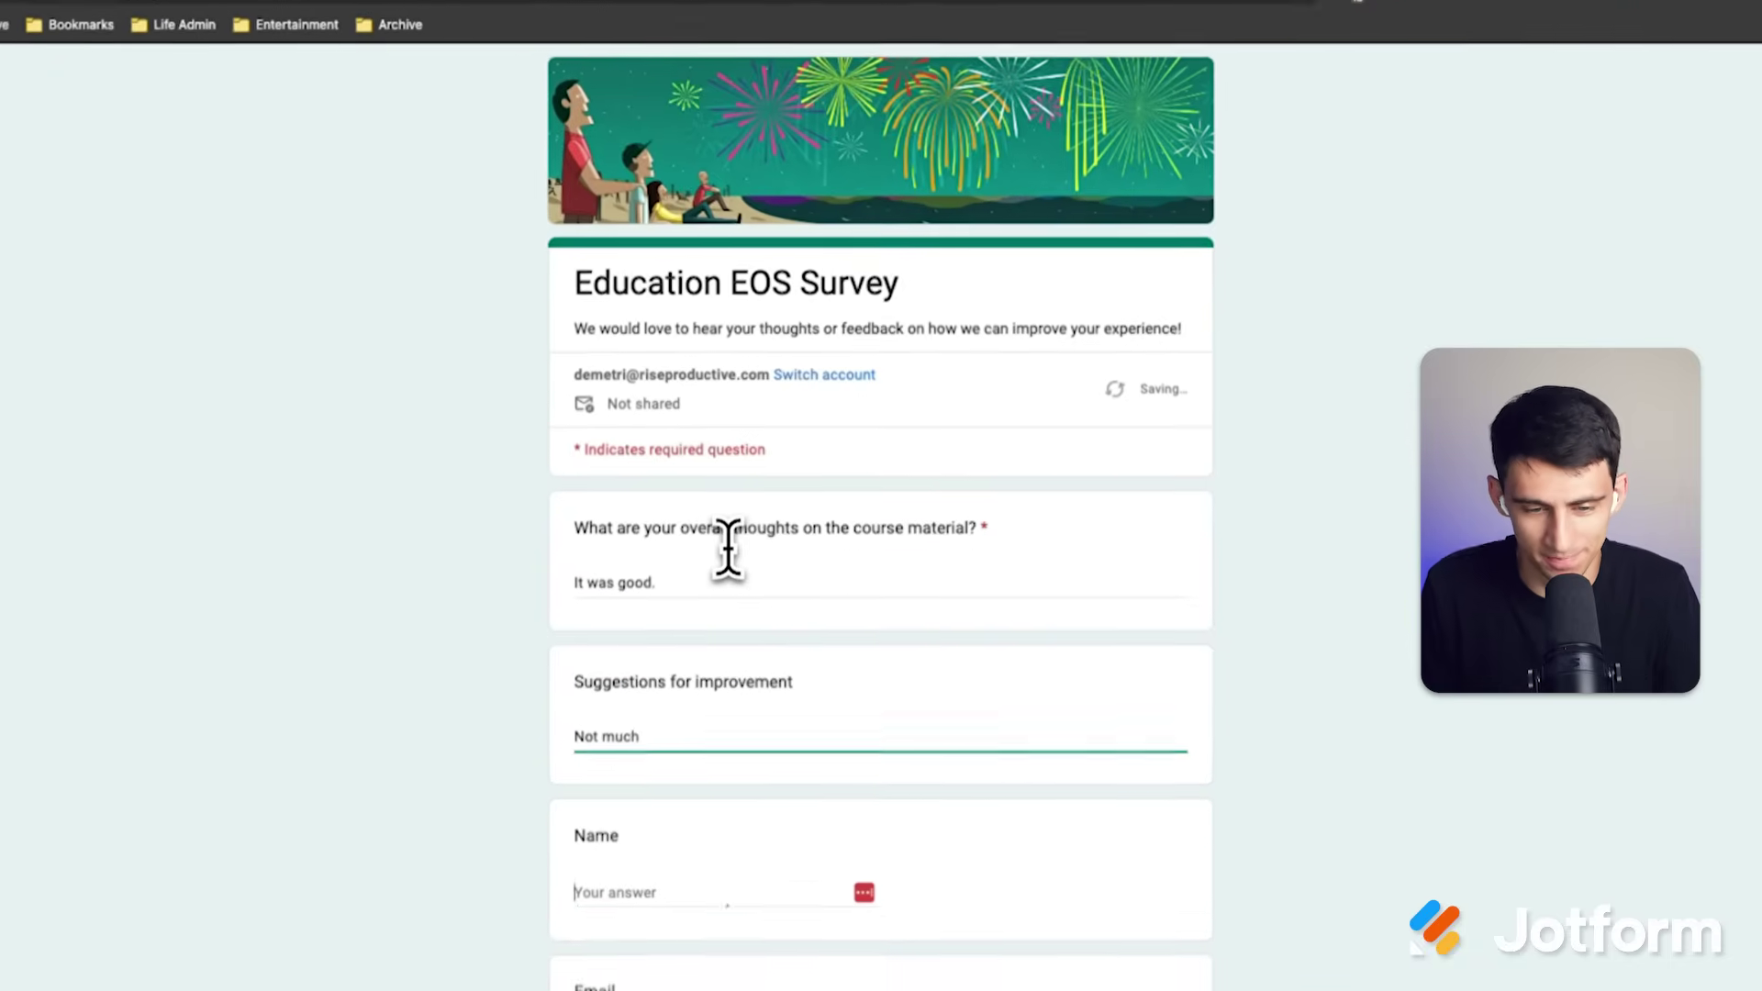
key("Tab")
Step: Fill in the Name and Email answers using the browser's autofilled values
type("Demetri")
key("Down")
key("Return")
key("Tab")
type("de")
key("Down")
key("Return")
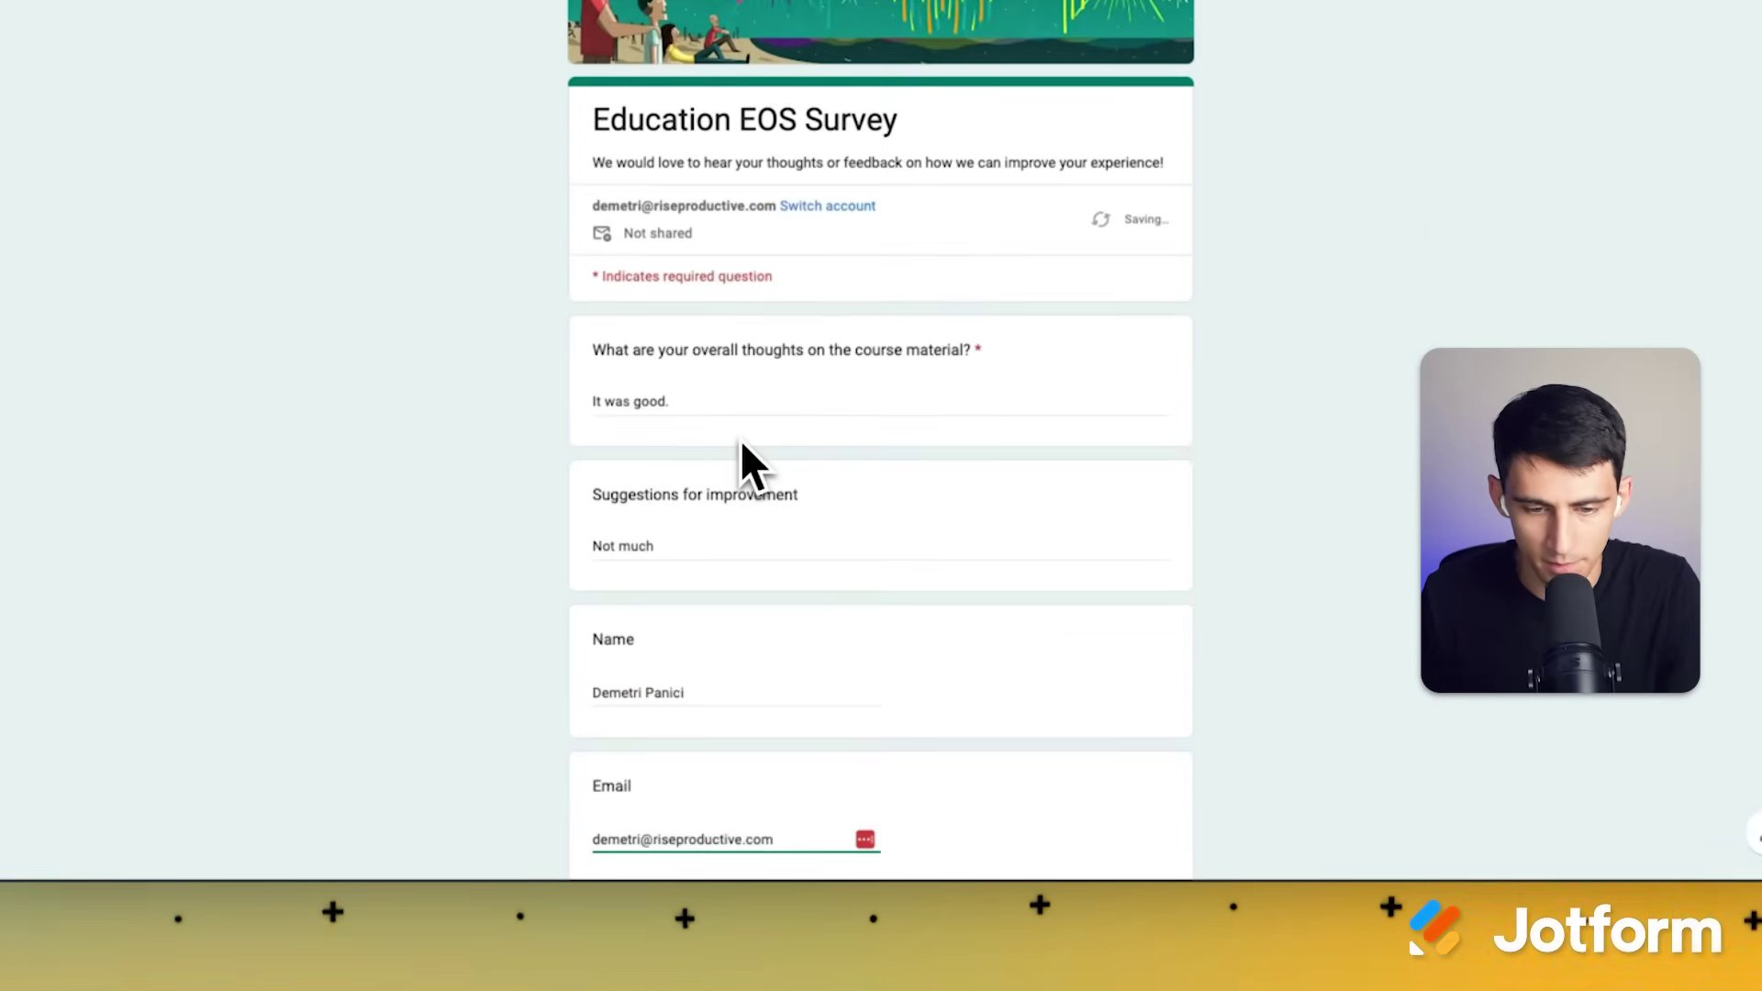
scroll(739, 440, "down", 5)
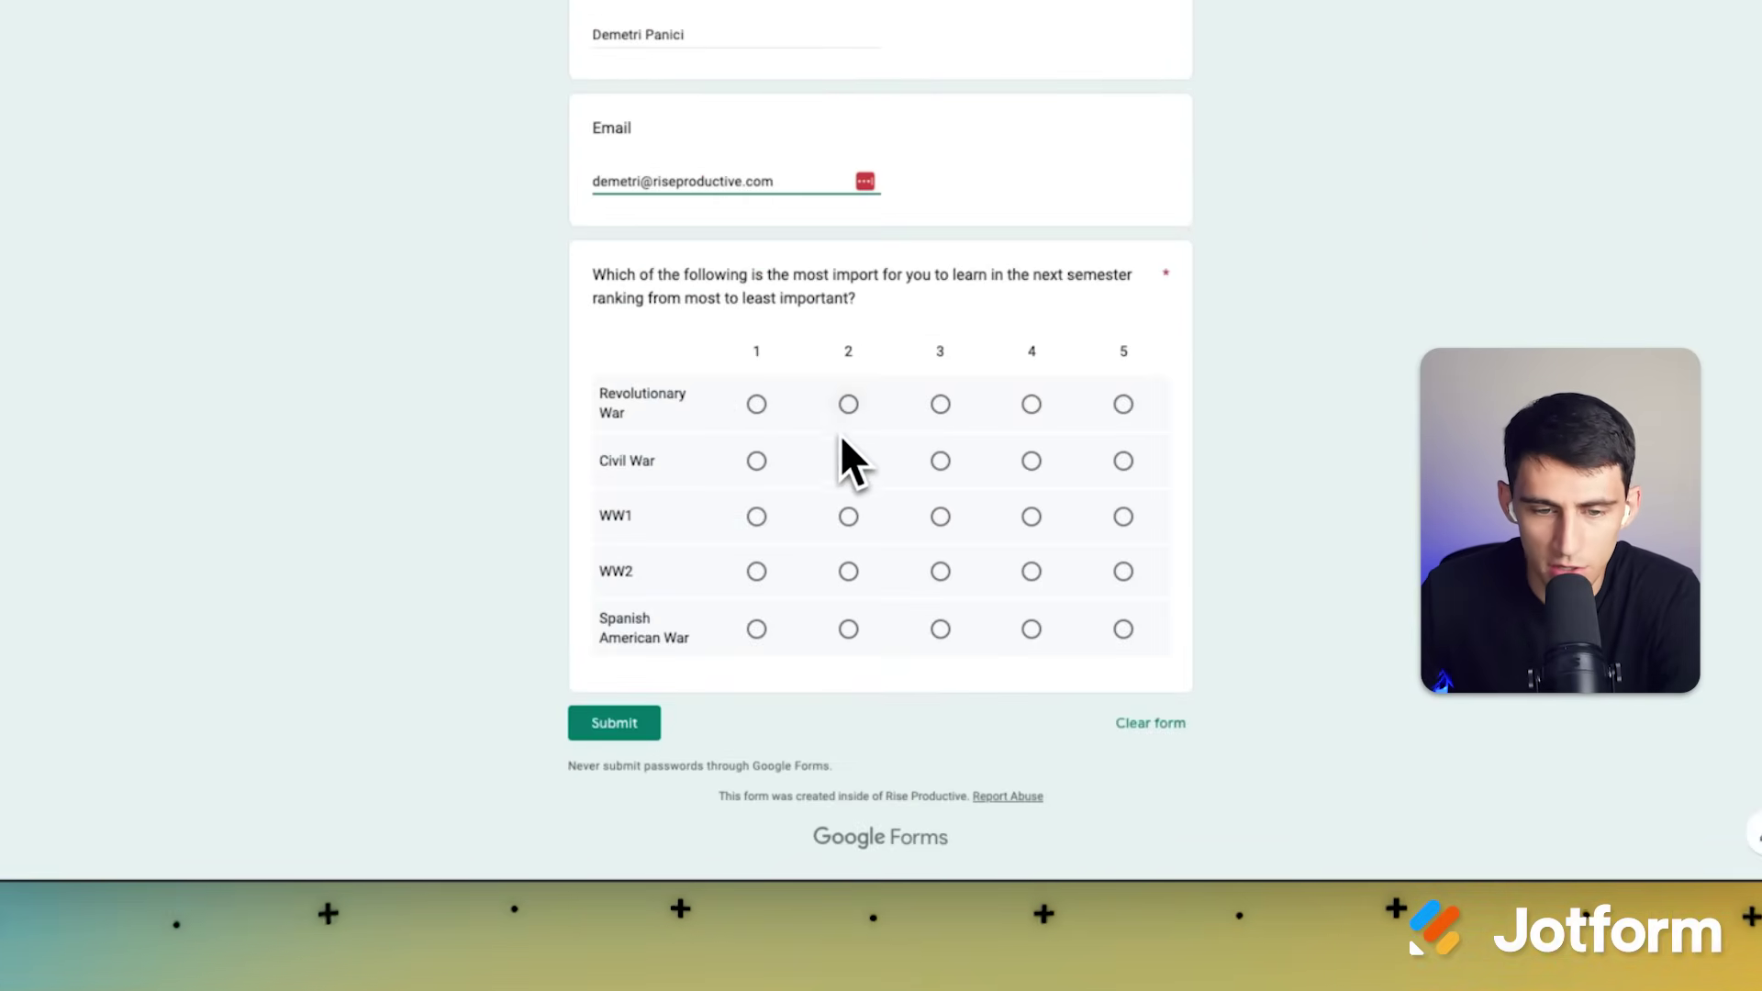
Step: Rank the grid: WW2 1, Civil War 2, Revolutionary War 3, Spanish American War 4, WW1 5
left_click(940, 404)
left_click(848, 404)
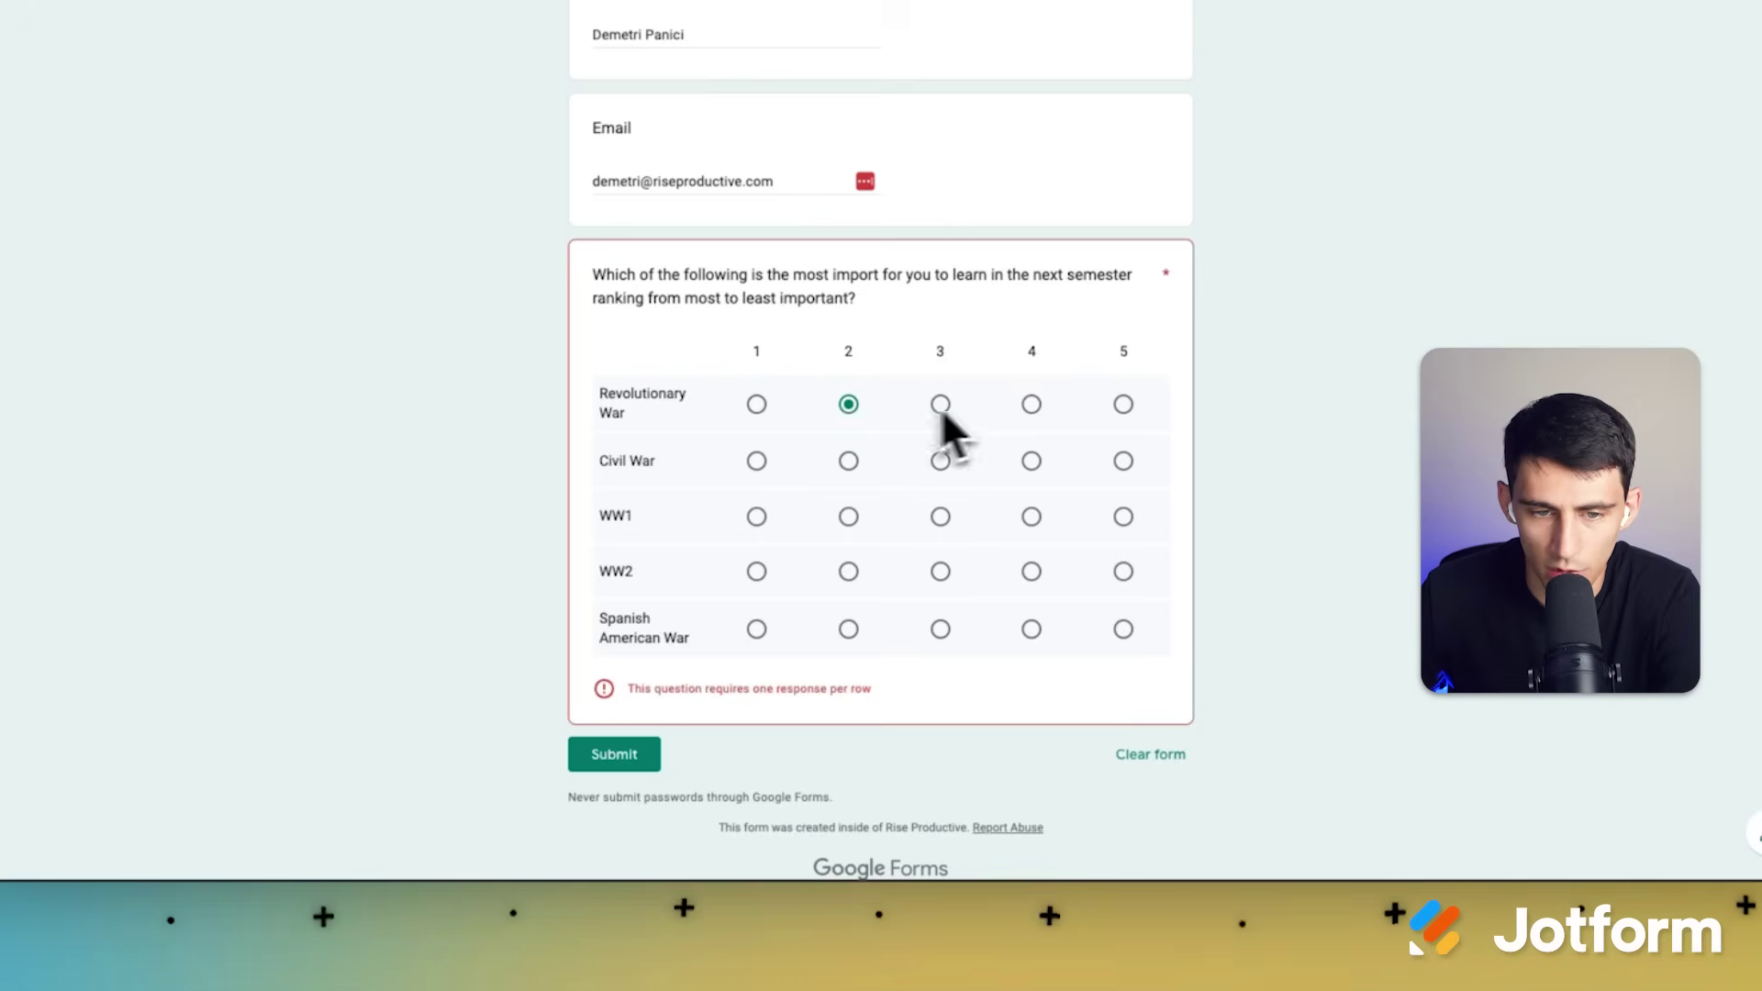
triple_click(826, 306)
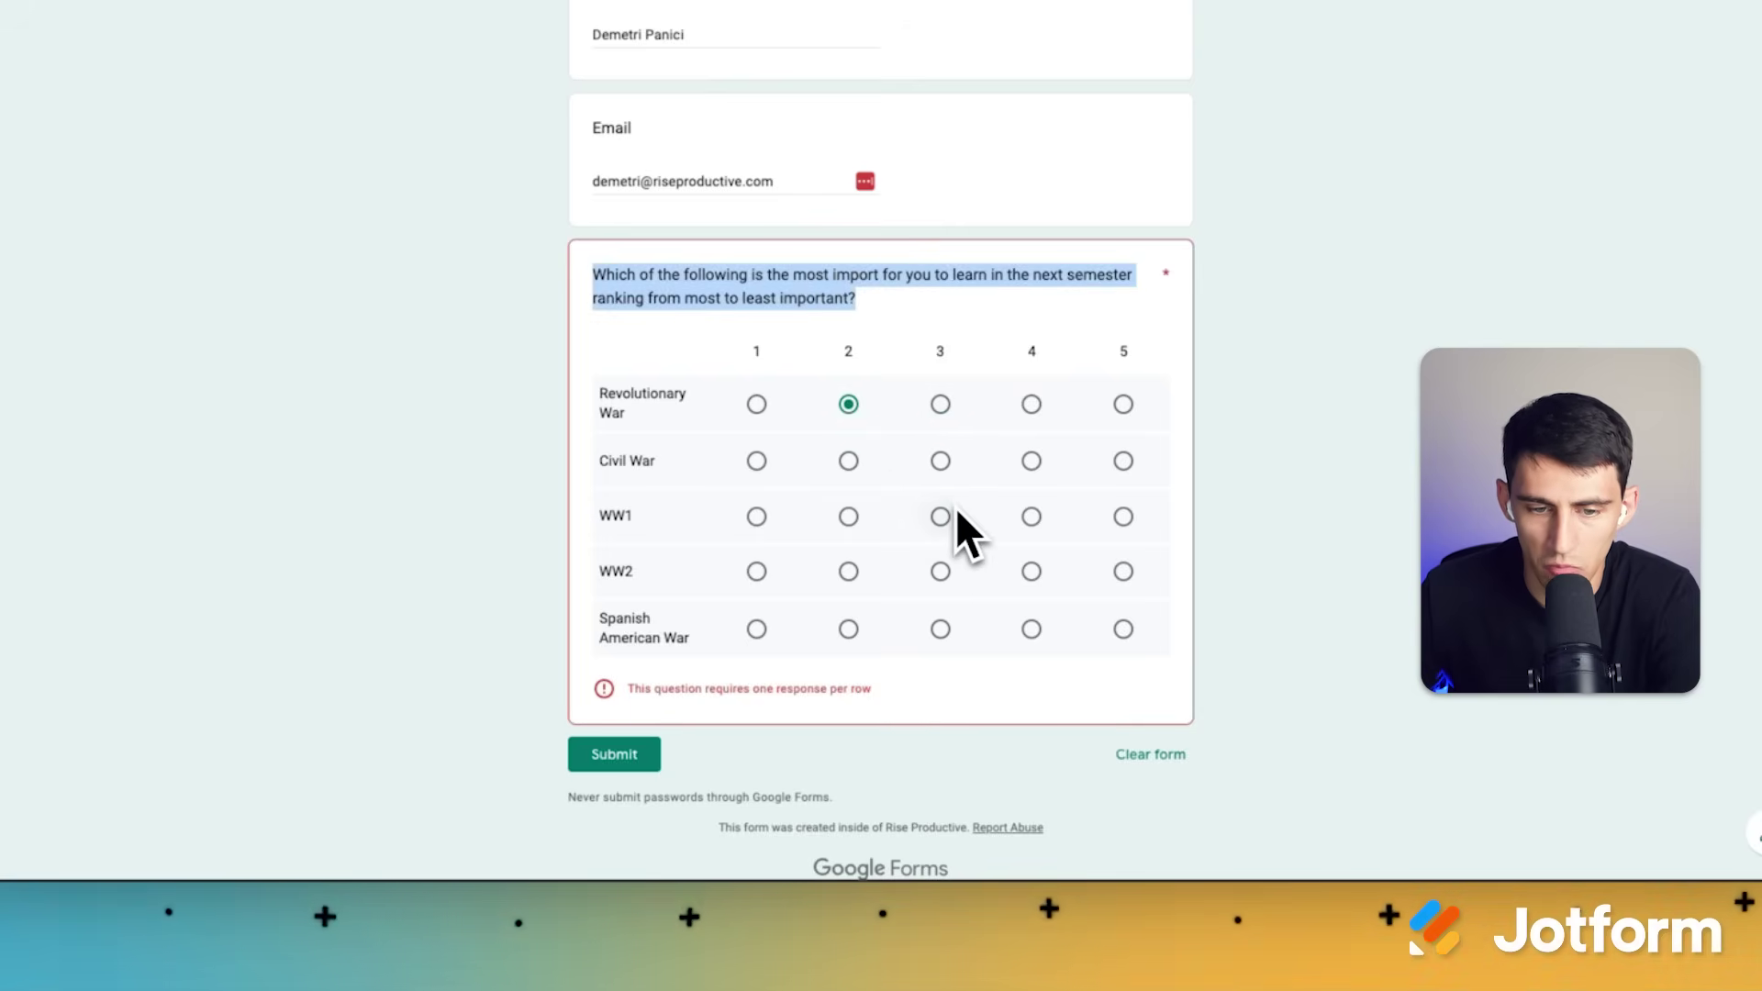
left_click(962, 303)
left_click(1123, 403)
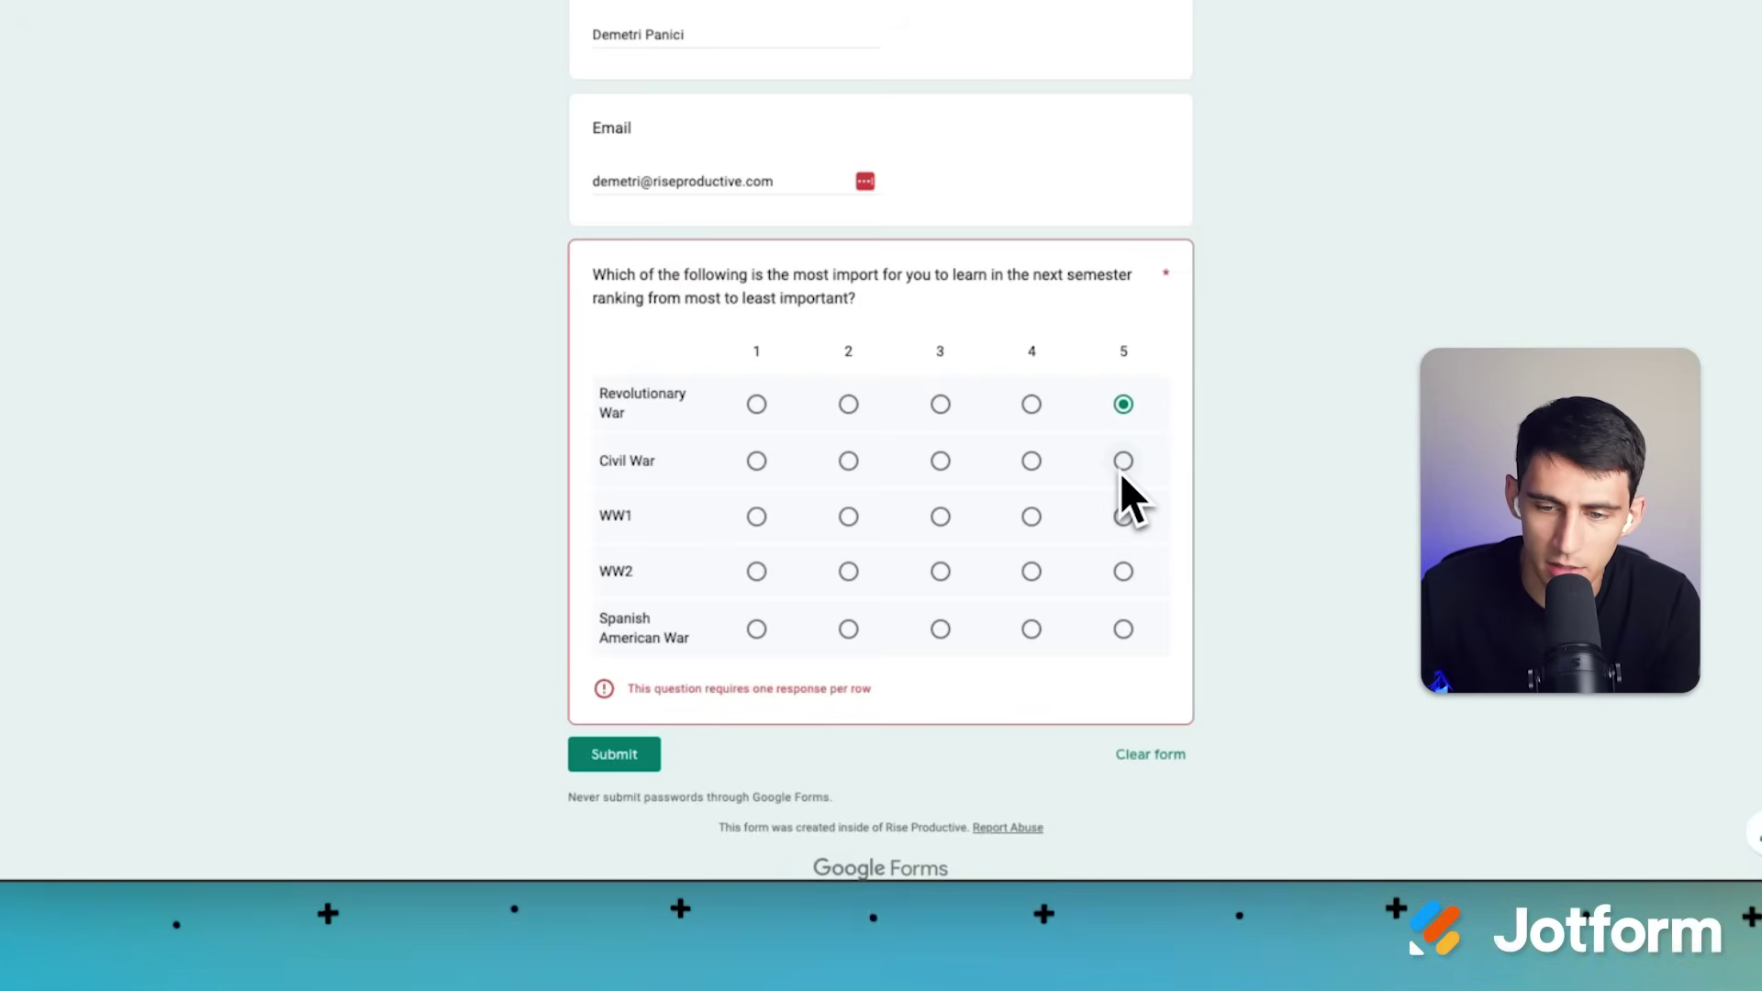
left_click(1031, 462)
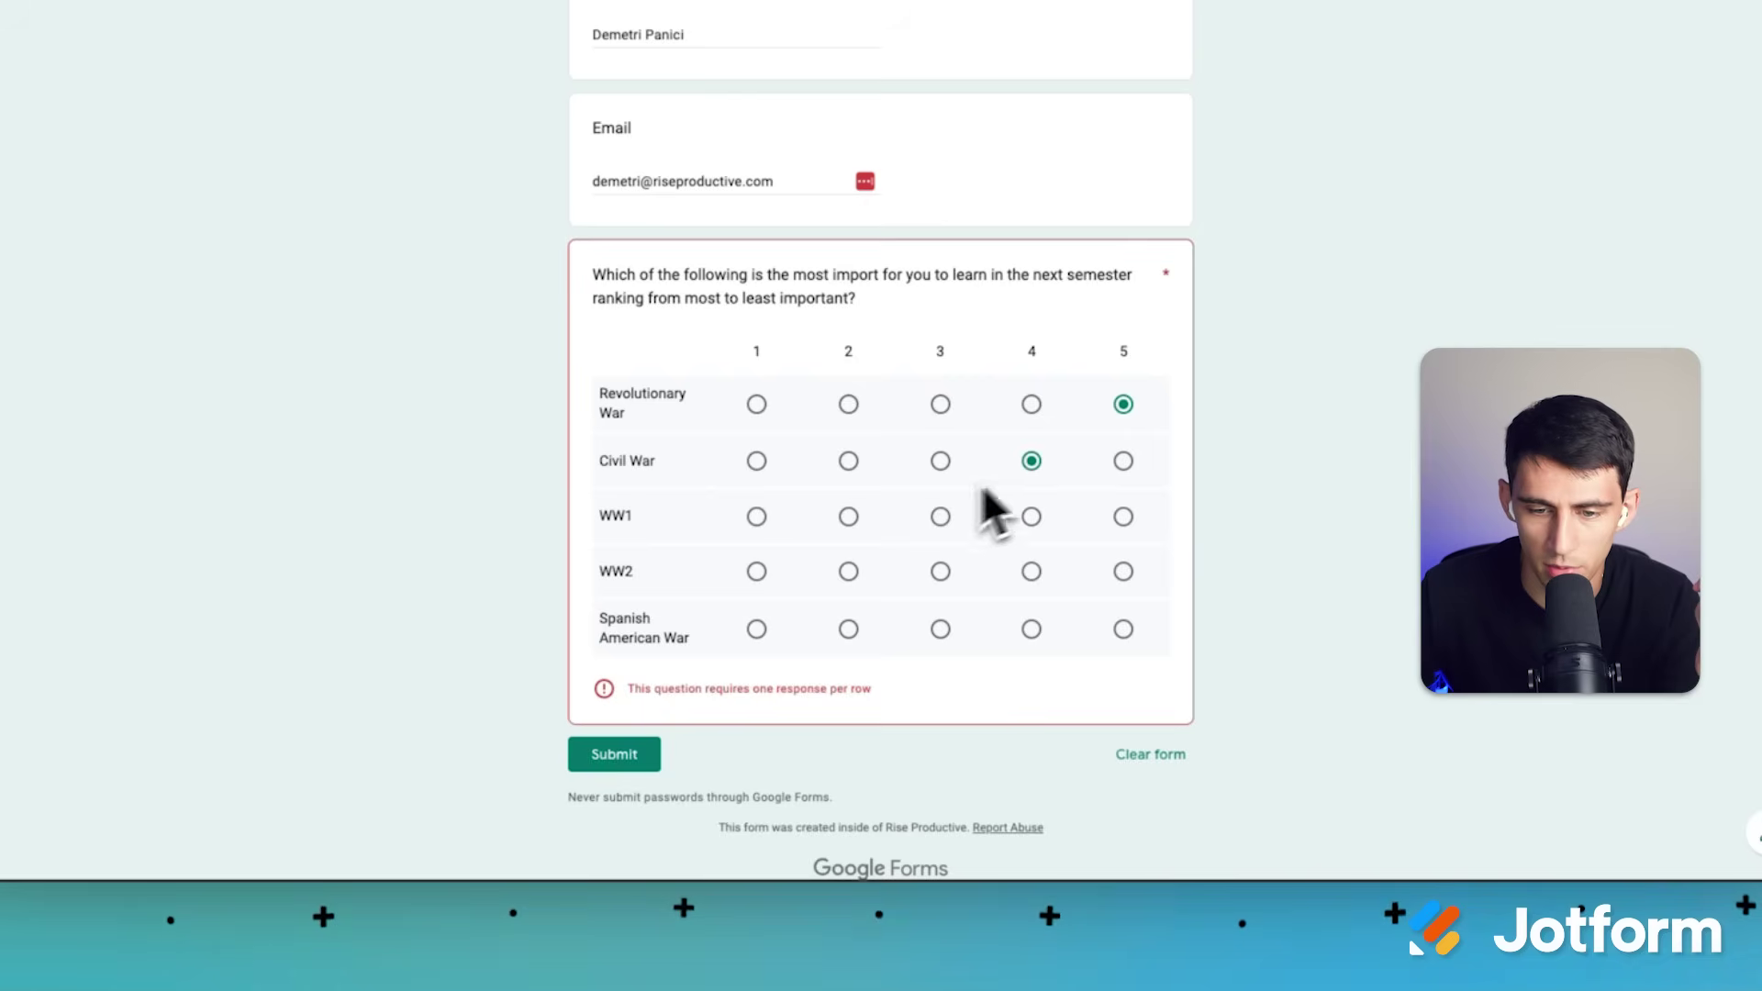
left_click(1123, 519)
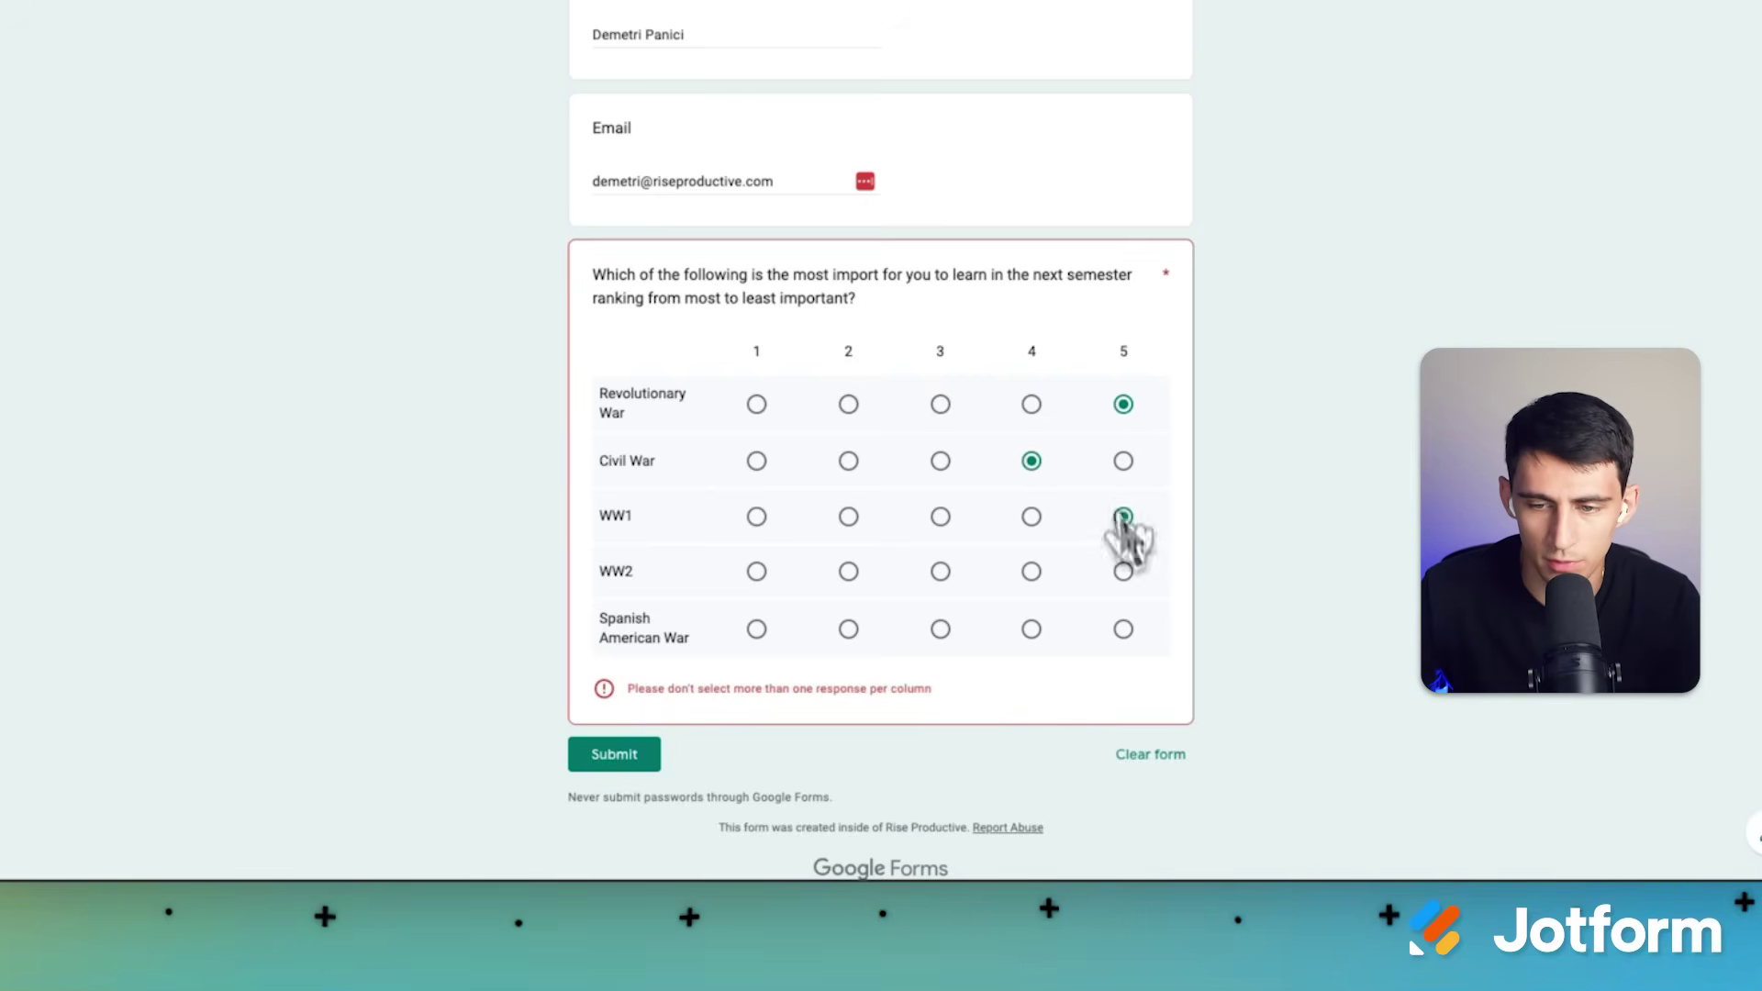
left_click(1031, 403)
left_click(941, 461)
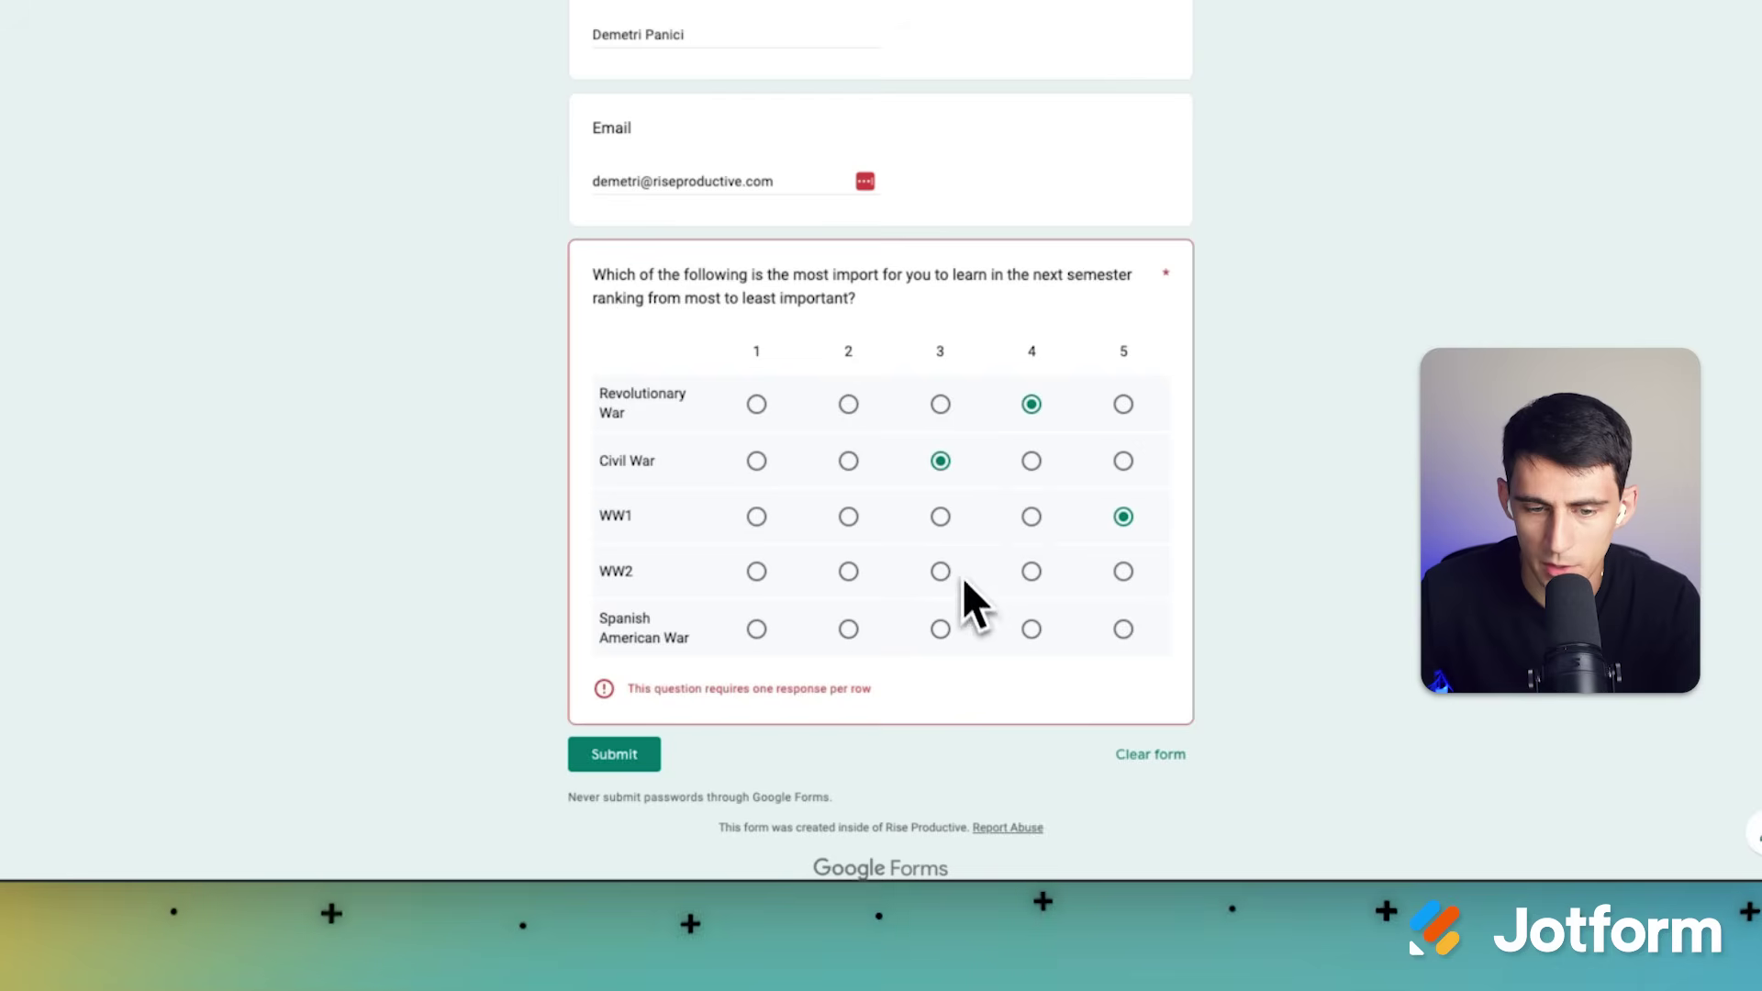
left_click(757, 571)
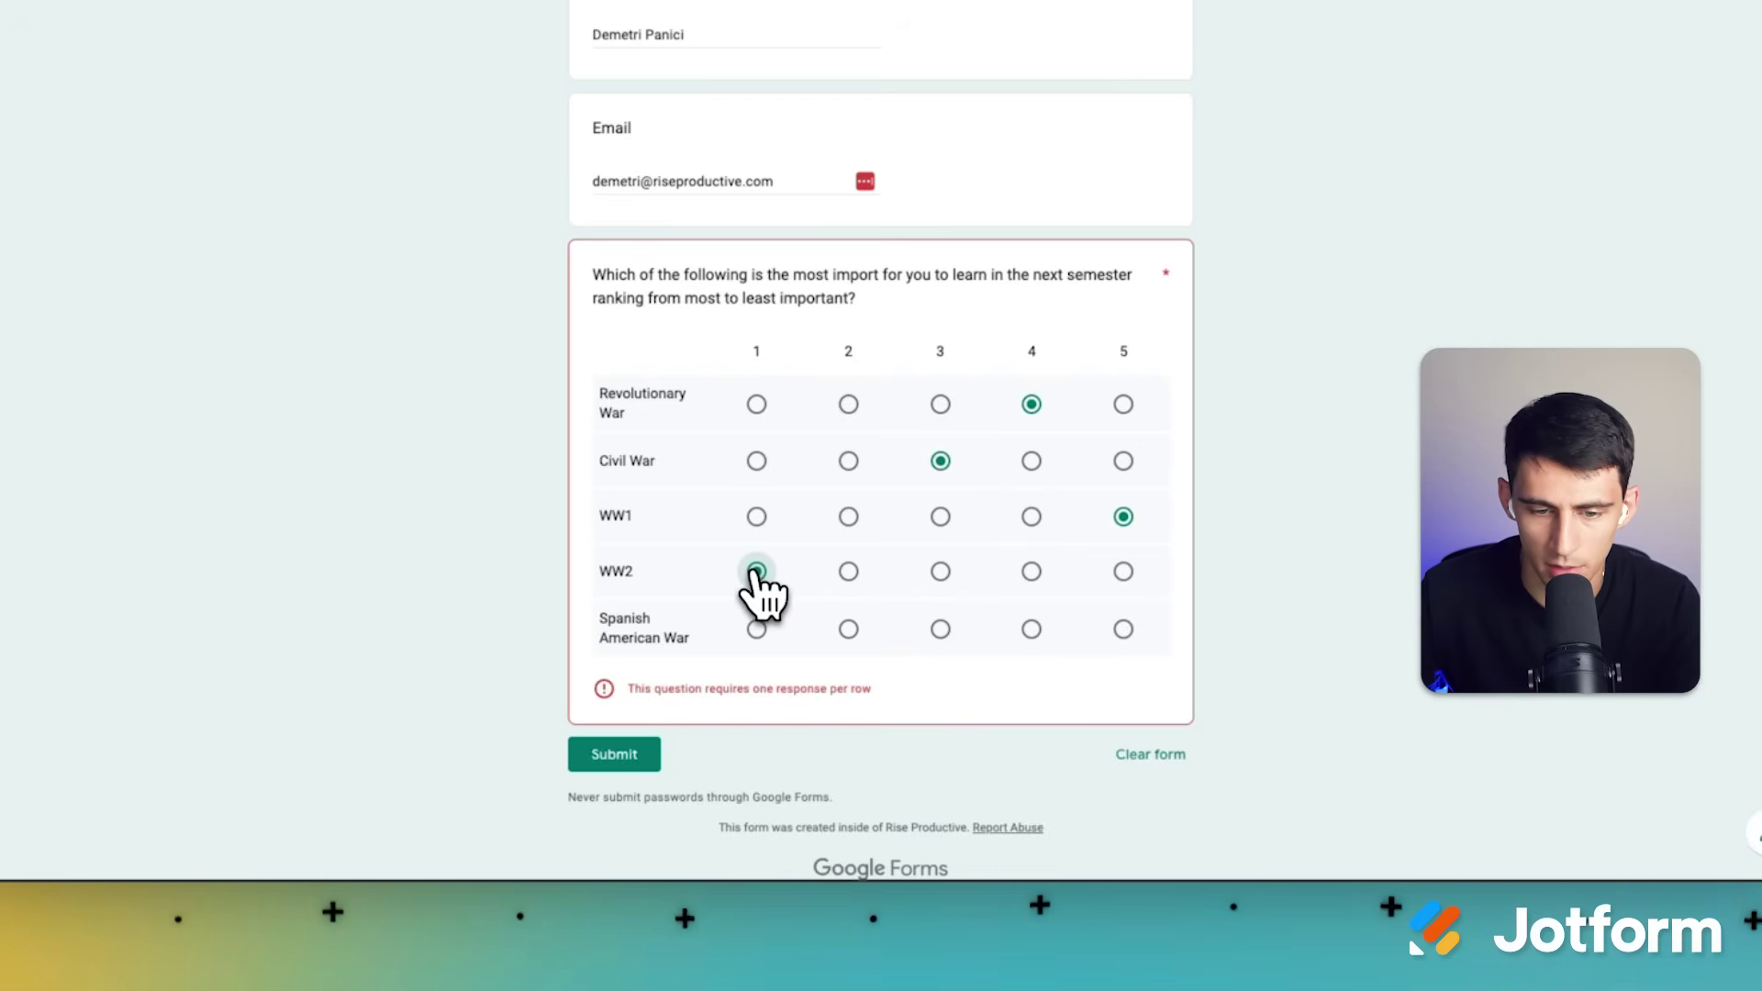
left_click(848, 630)
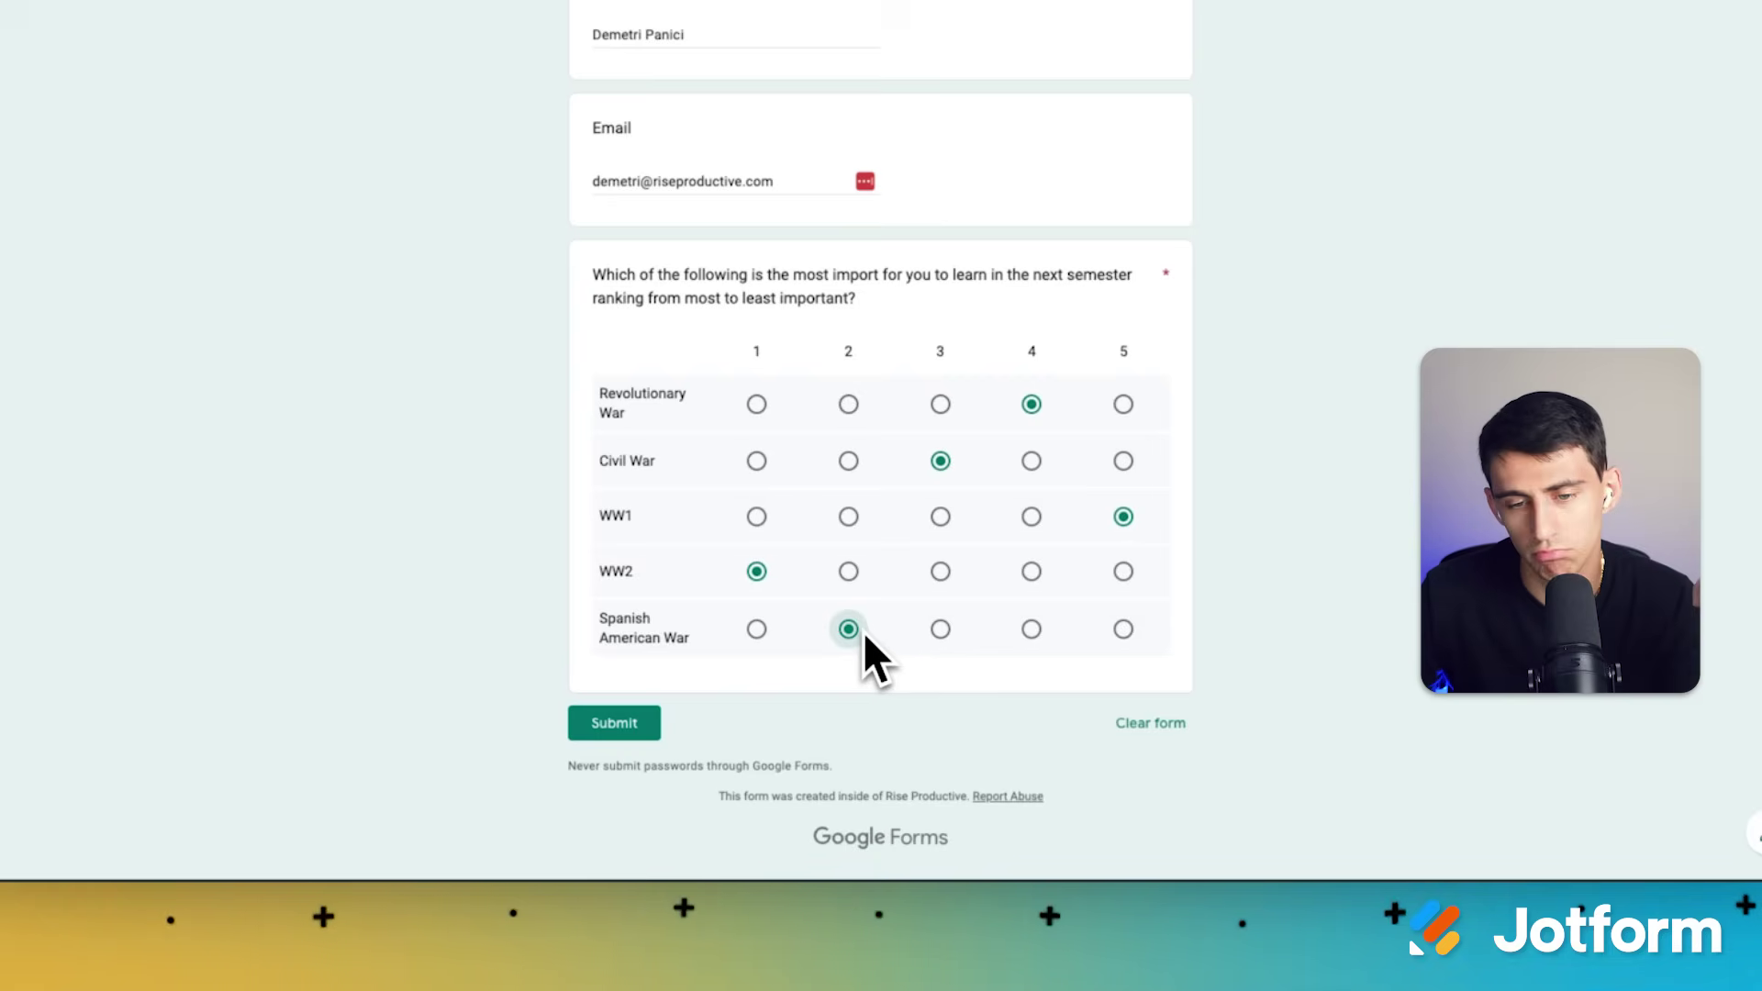
left_click(1032, 630)
left_click(940, 404)
left_click(848, 462)
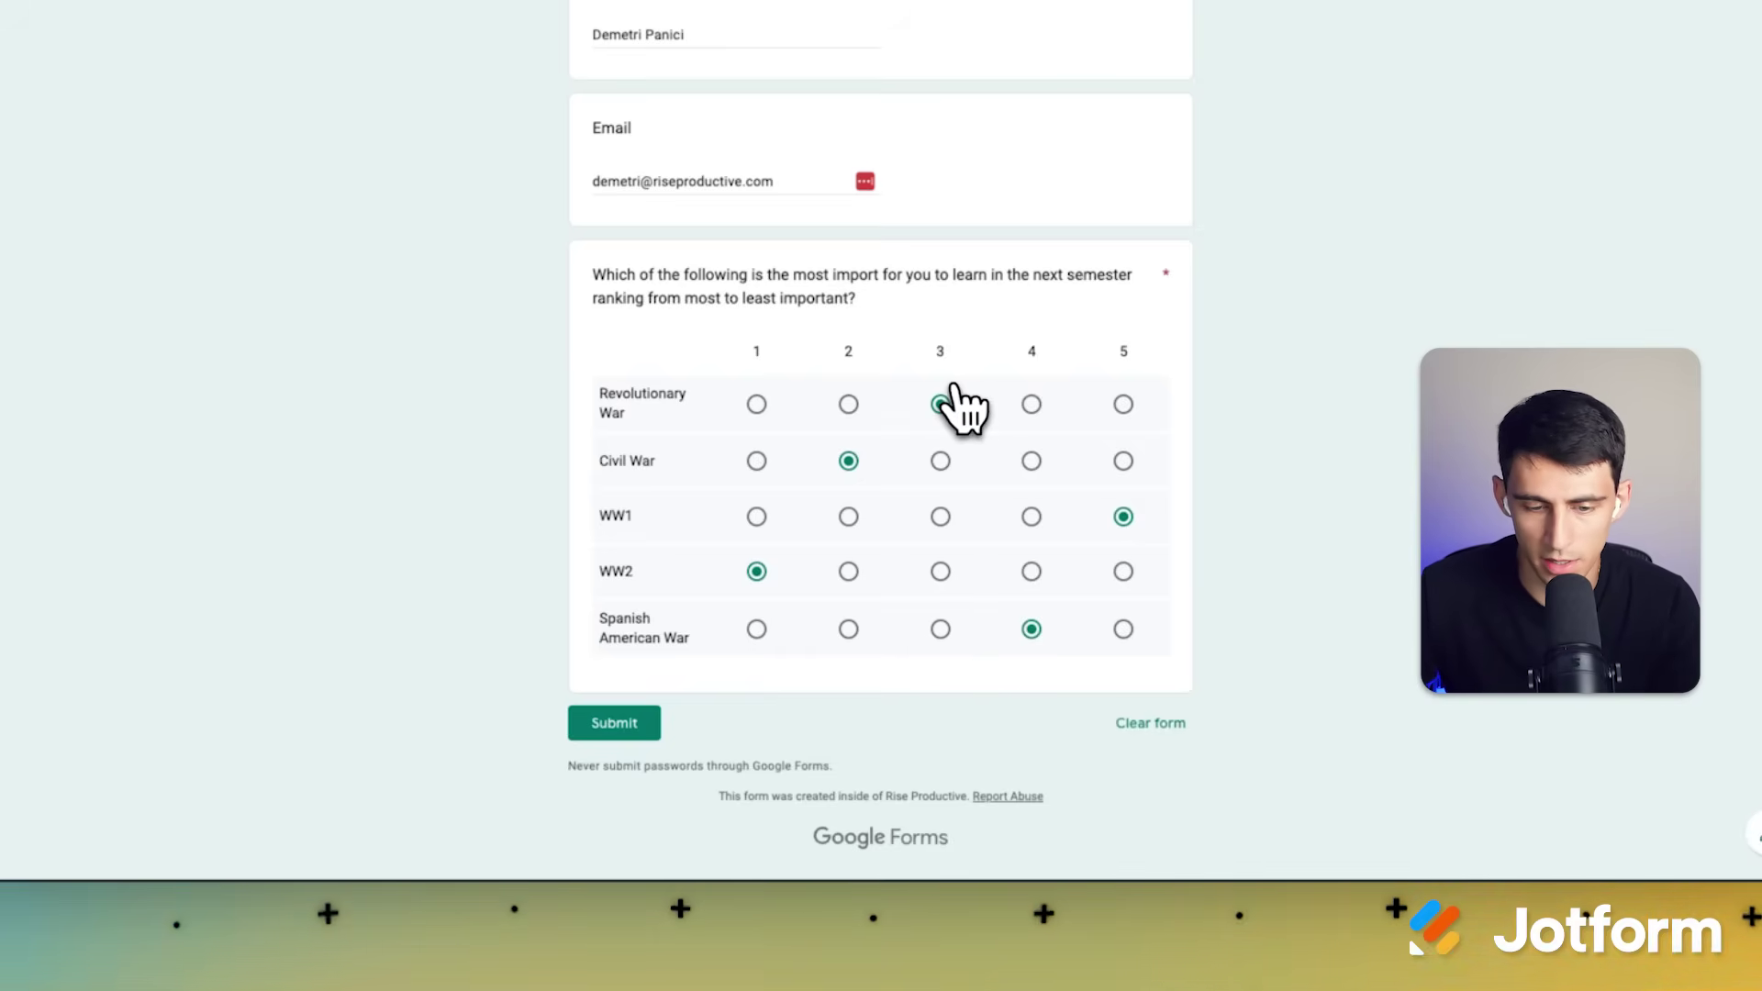
Step: Submit the test response and view the form's responses
left_click(608, 728)
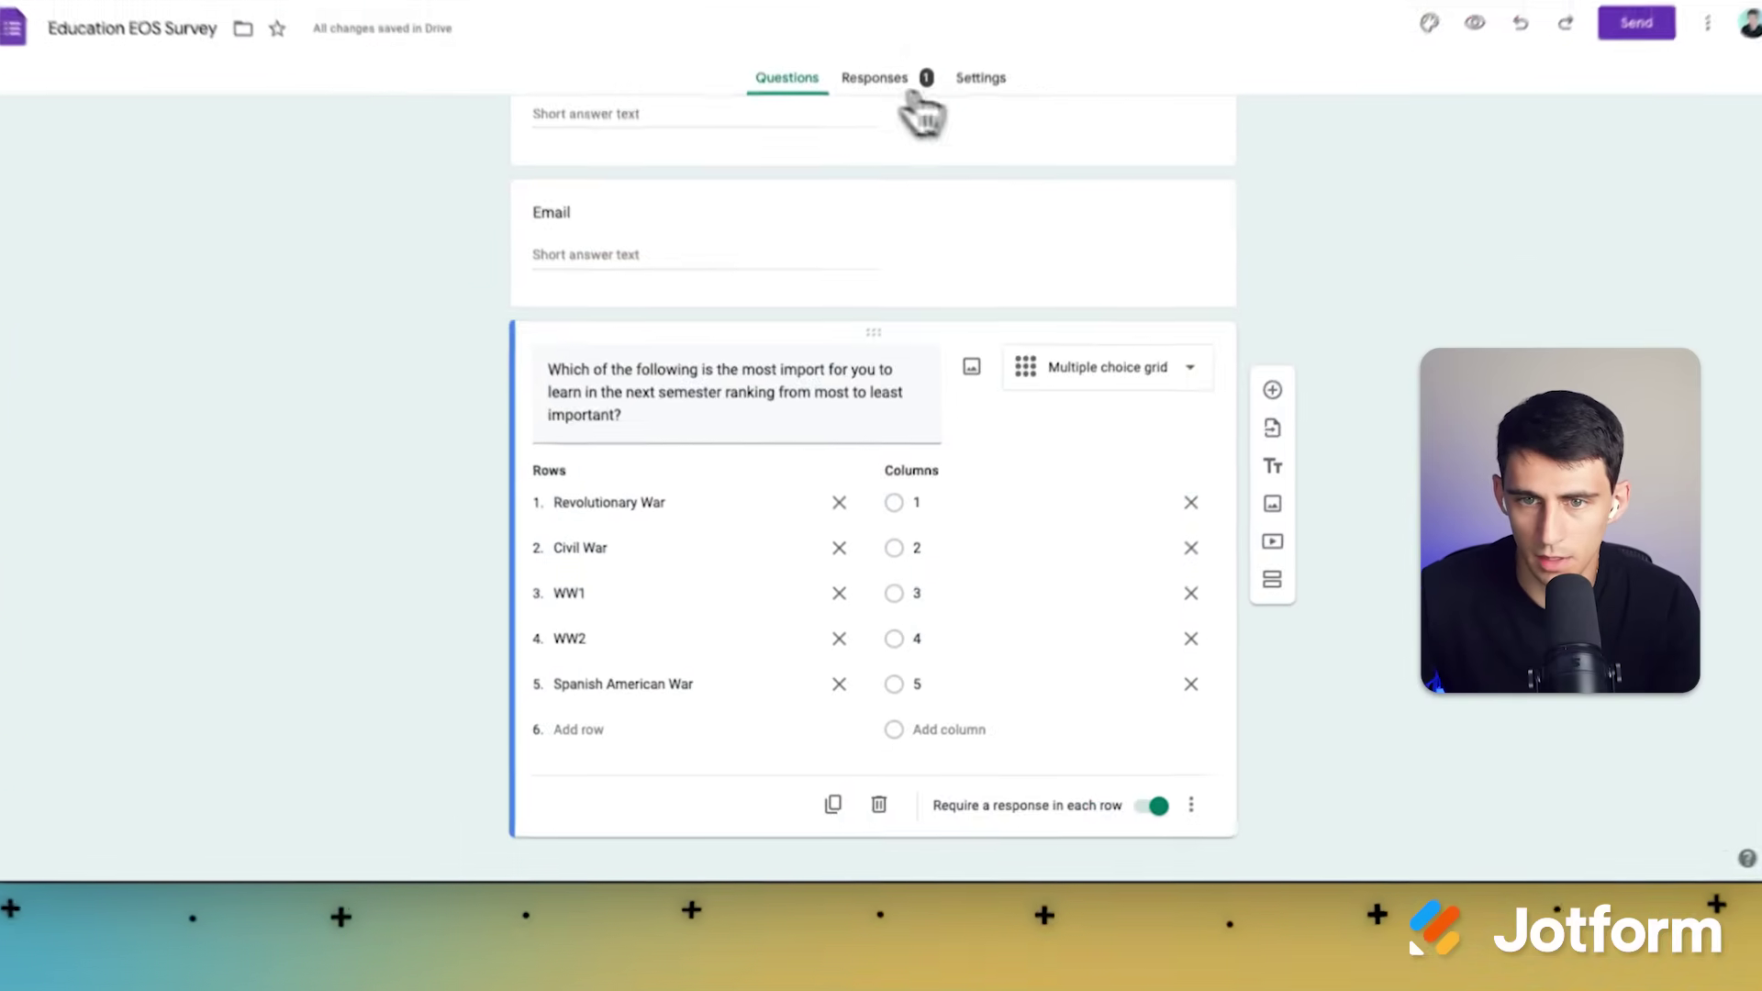
left_click(904, 92)
Step: Scroll through the response summary charts for the ranking grid
scroll(781, 423, "down", 8)
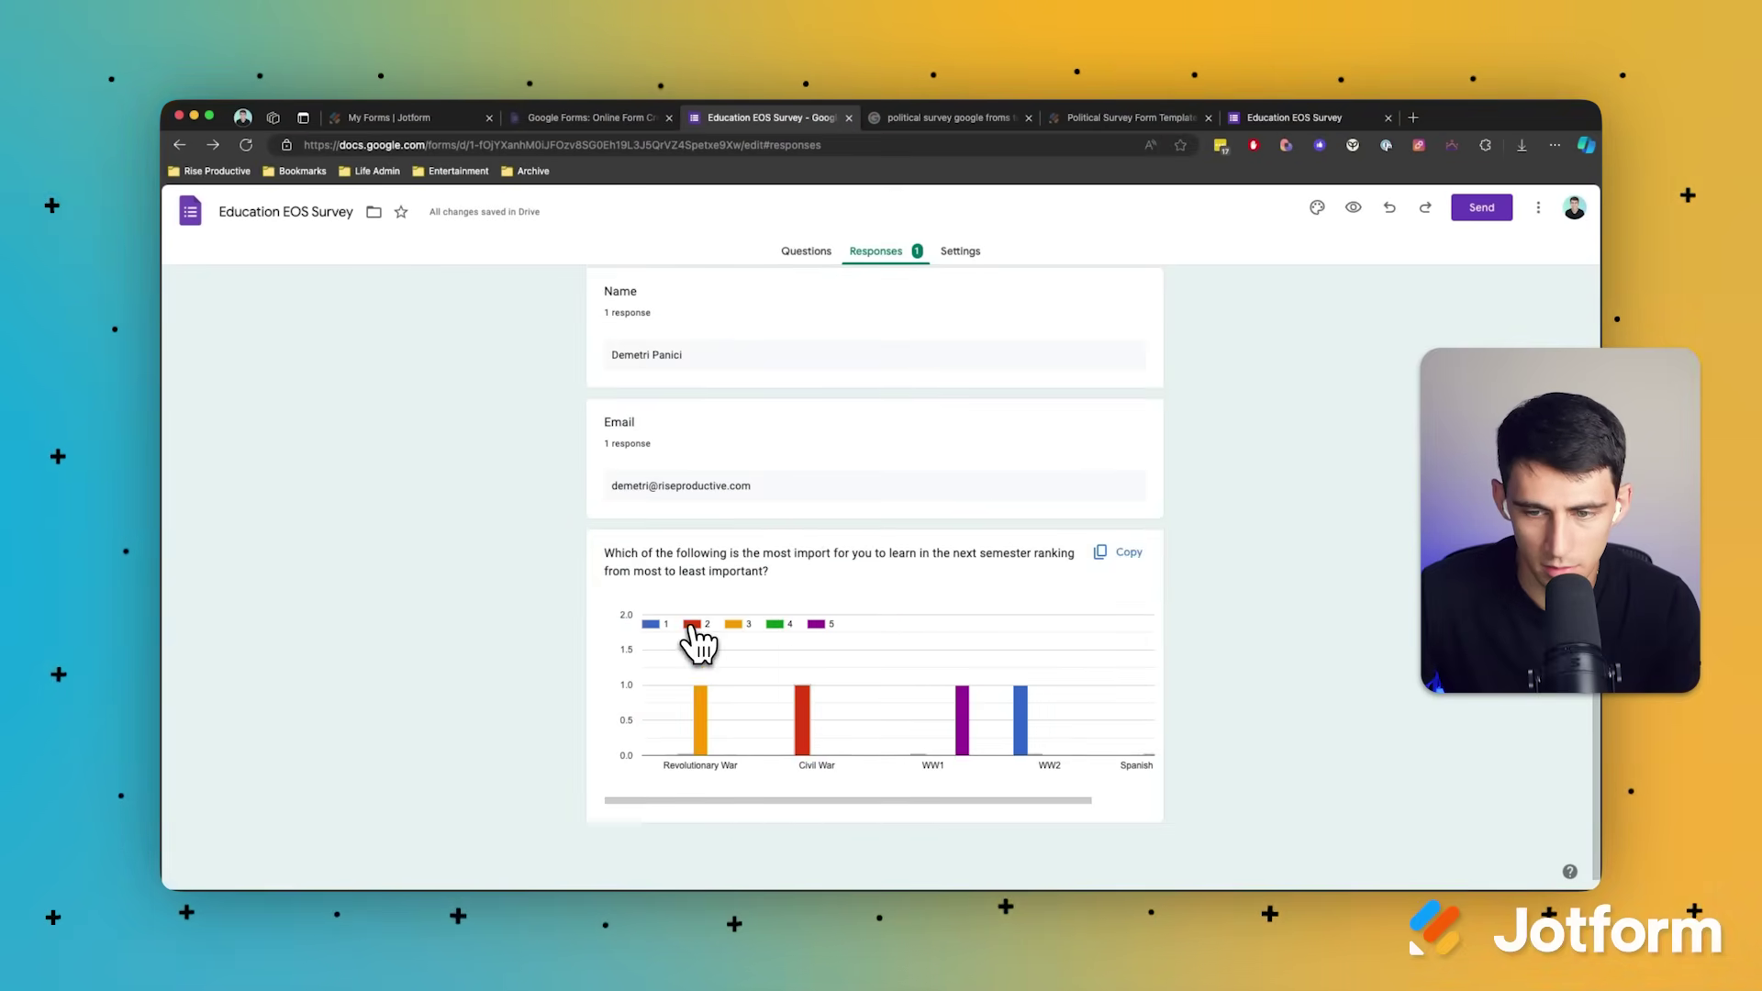
scroll(941, 679, "up", 5)
scroll(935, 654, "down", 5)
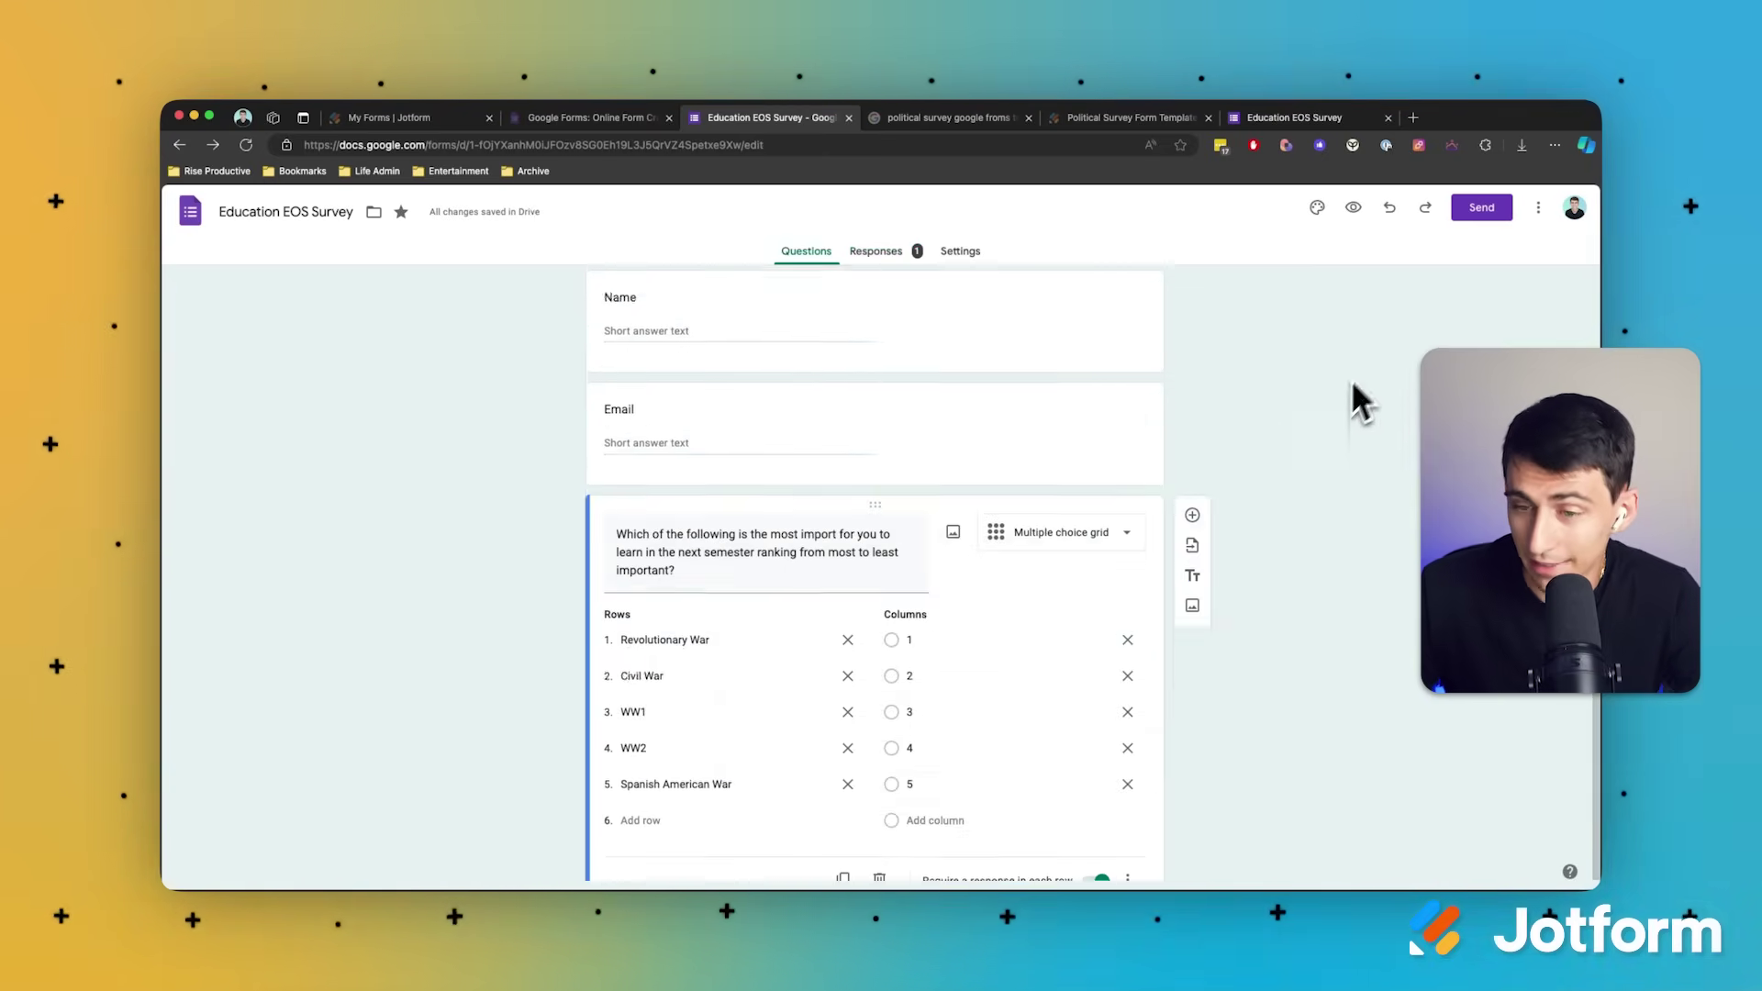
scroll(1345, 404, "up", 10)
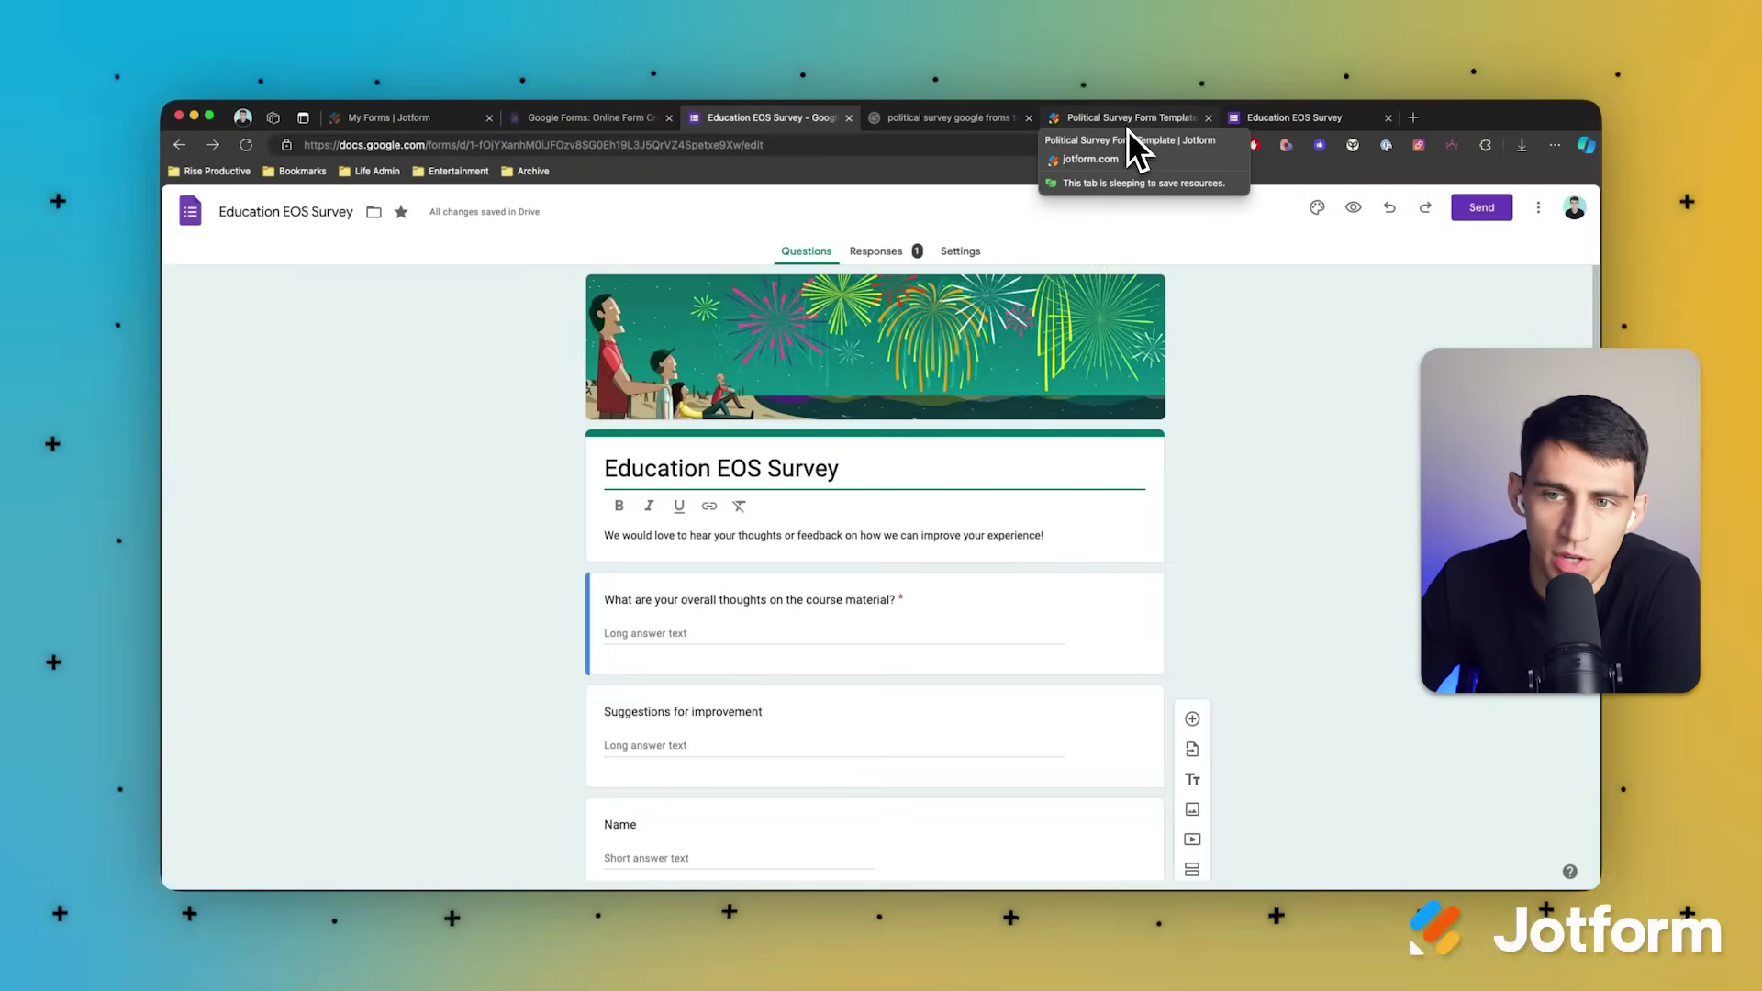
Step: Look through the Jotform Political Survey template preview, then close it
left_click(1127, 130)
scroll(872, 519, "down", 10)
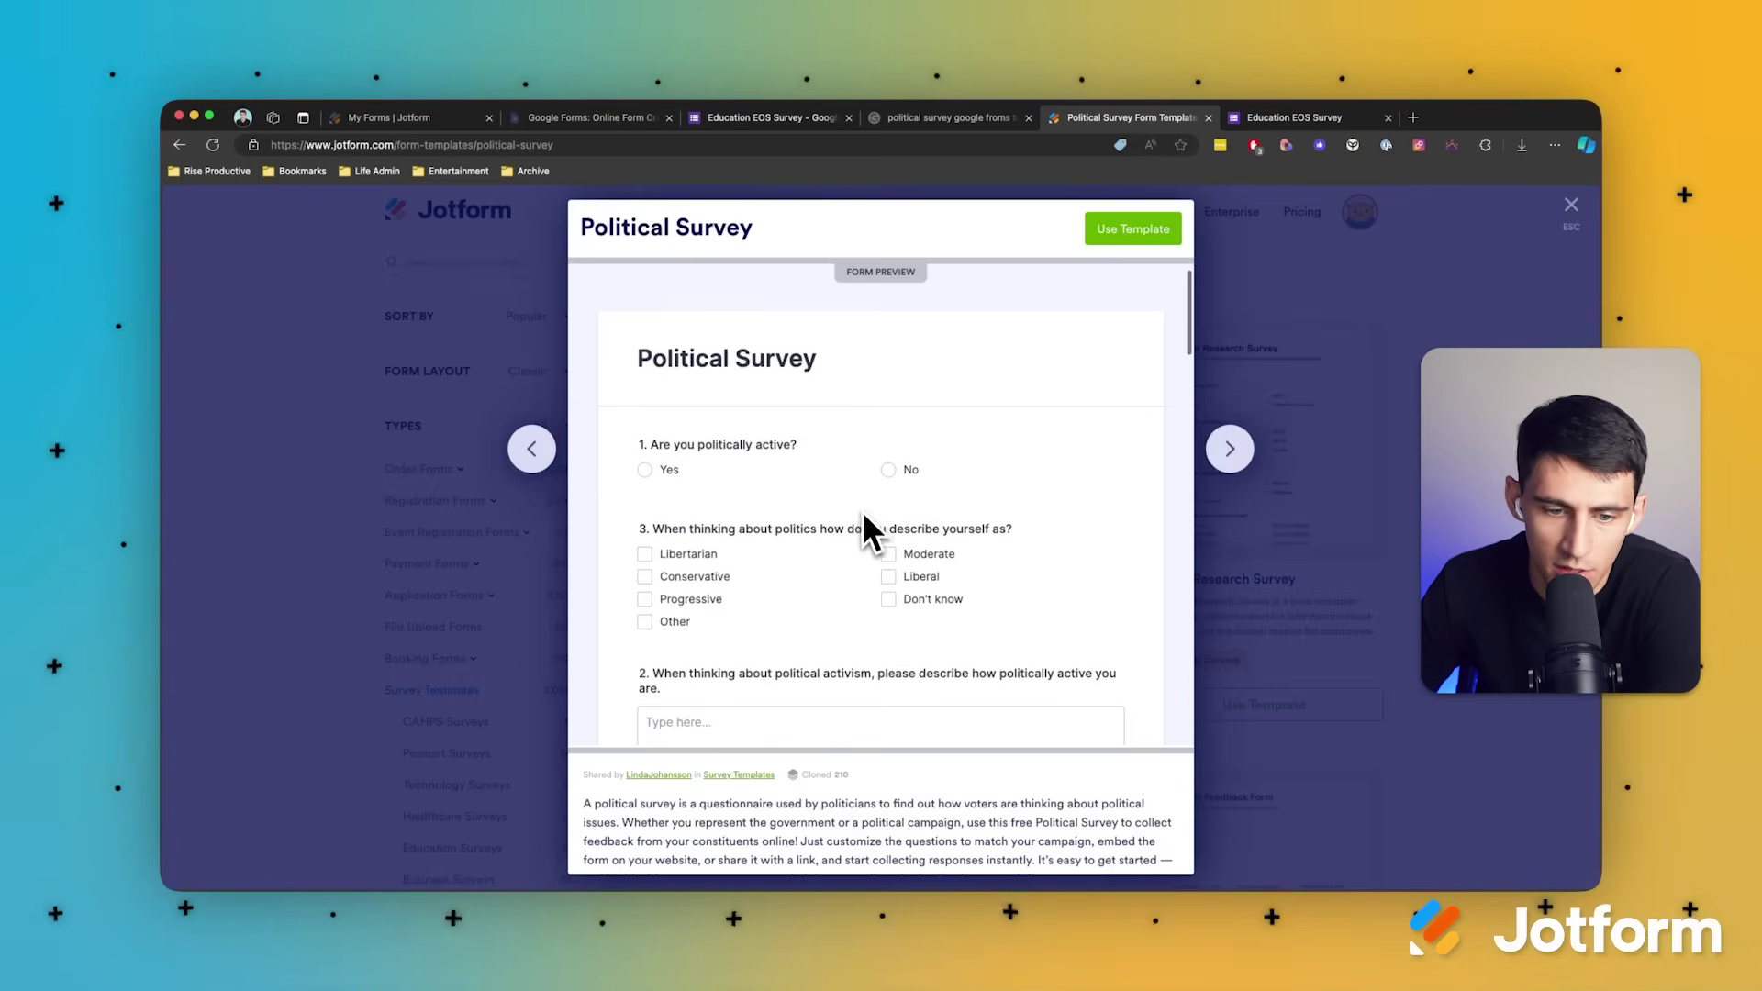
scroll(929, 615, "down", 5)
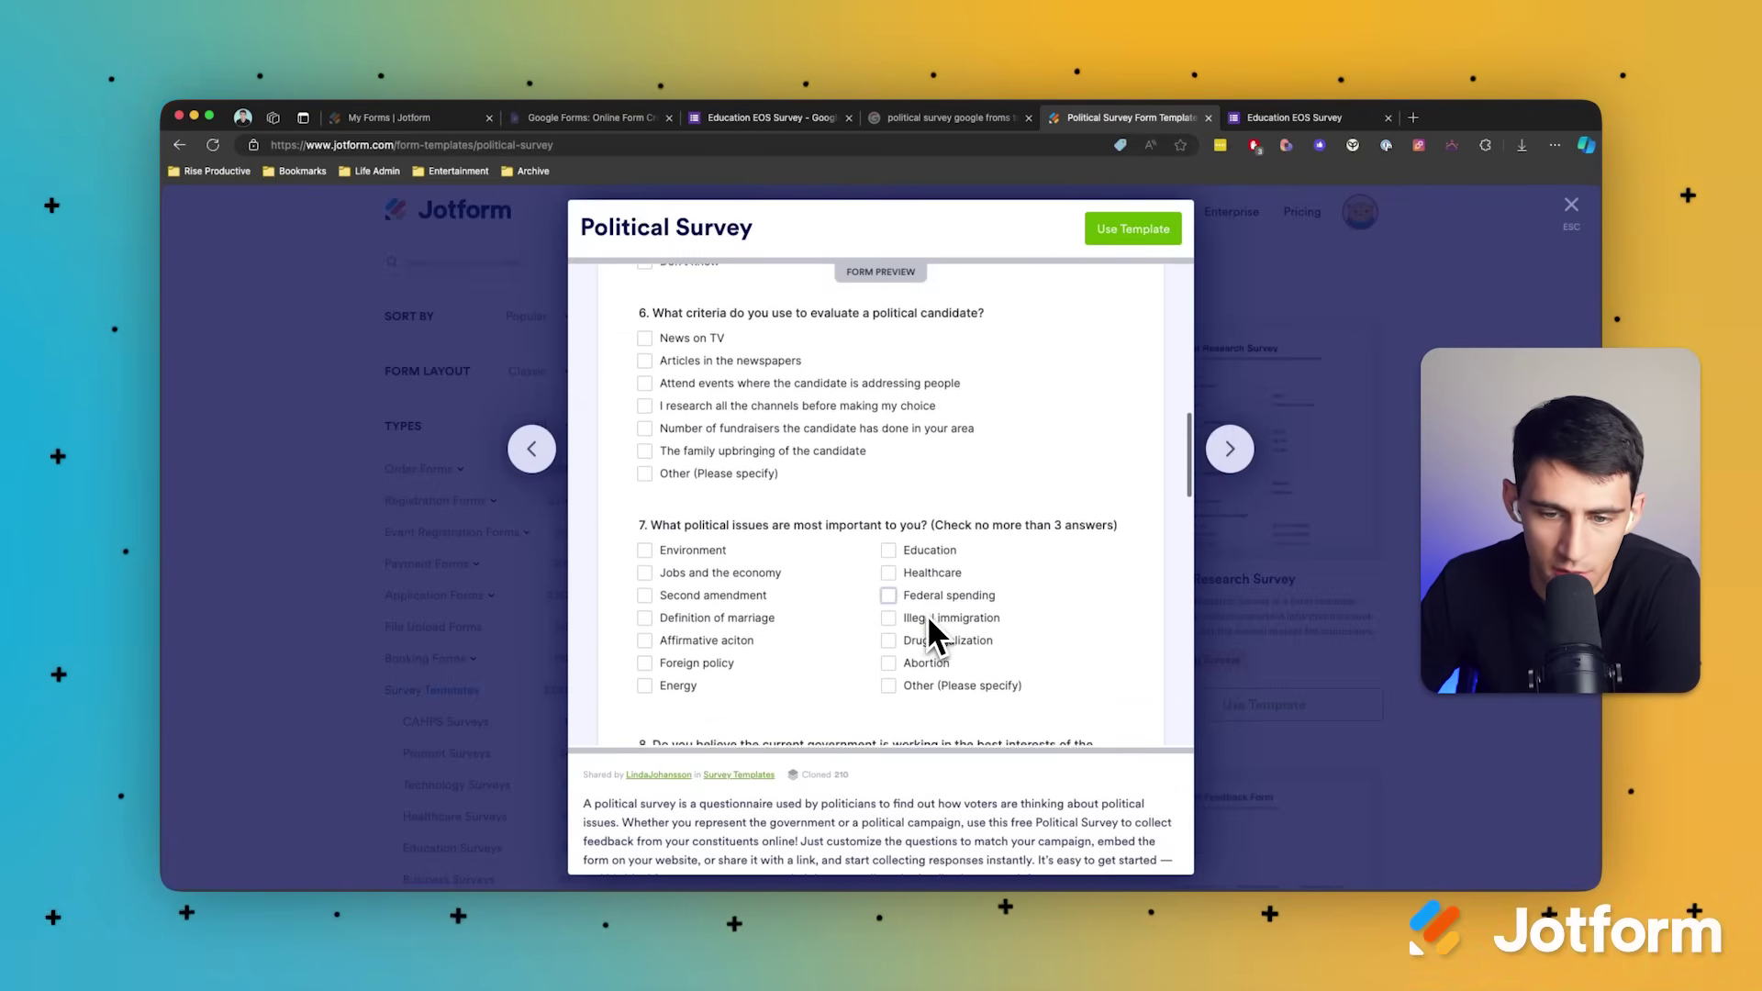
scroll(929, 635, "up", 4)
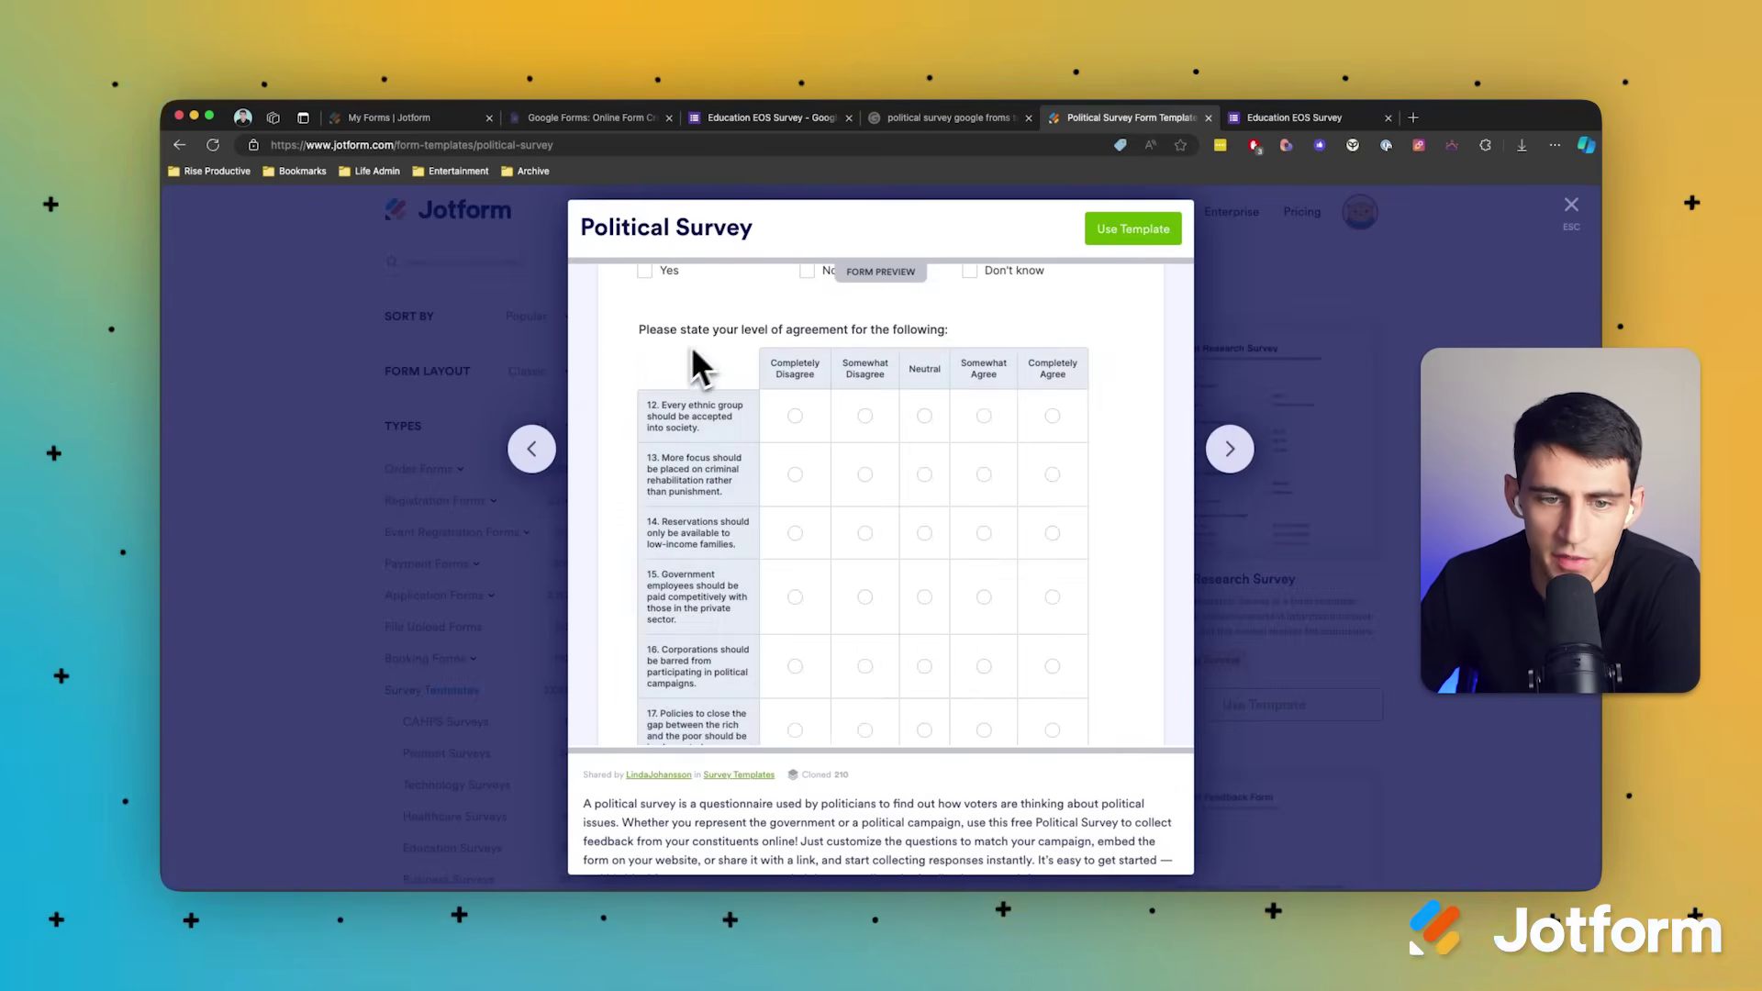
scroll(698, 349, "up", 15)
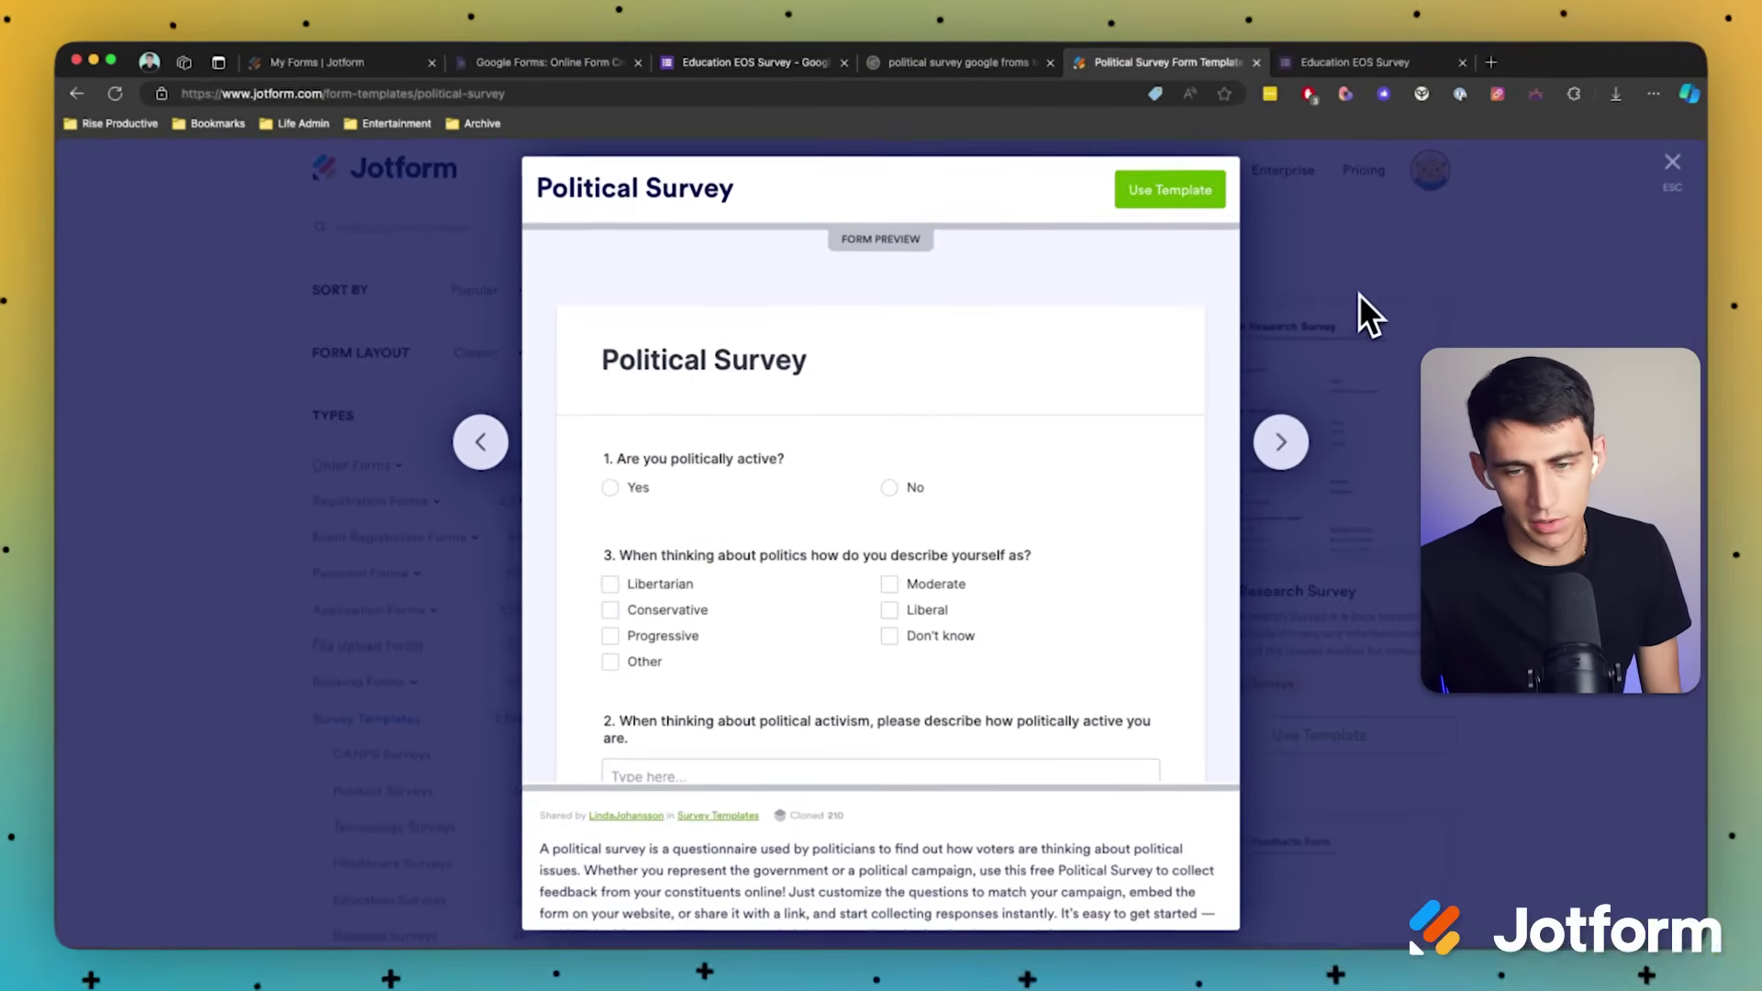
left_click(1360, 294)
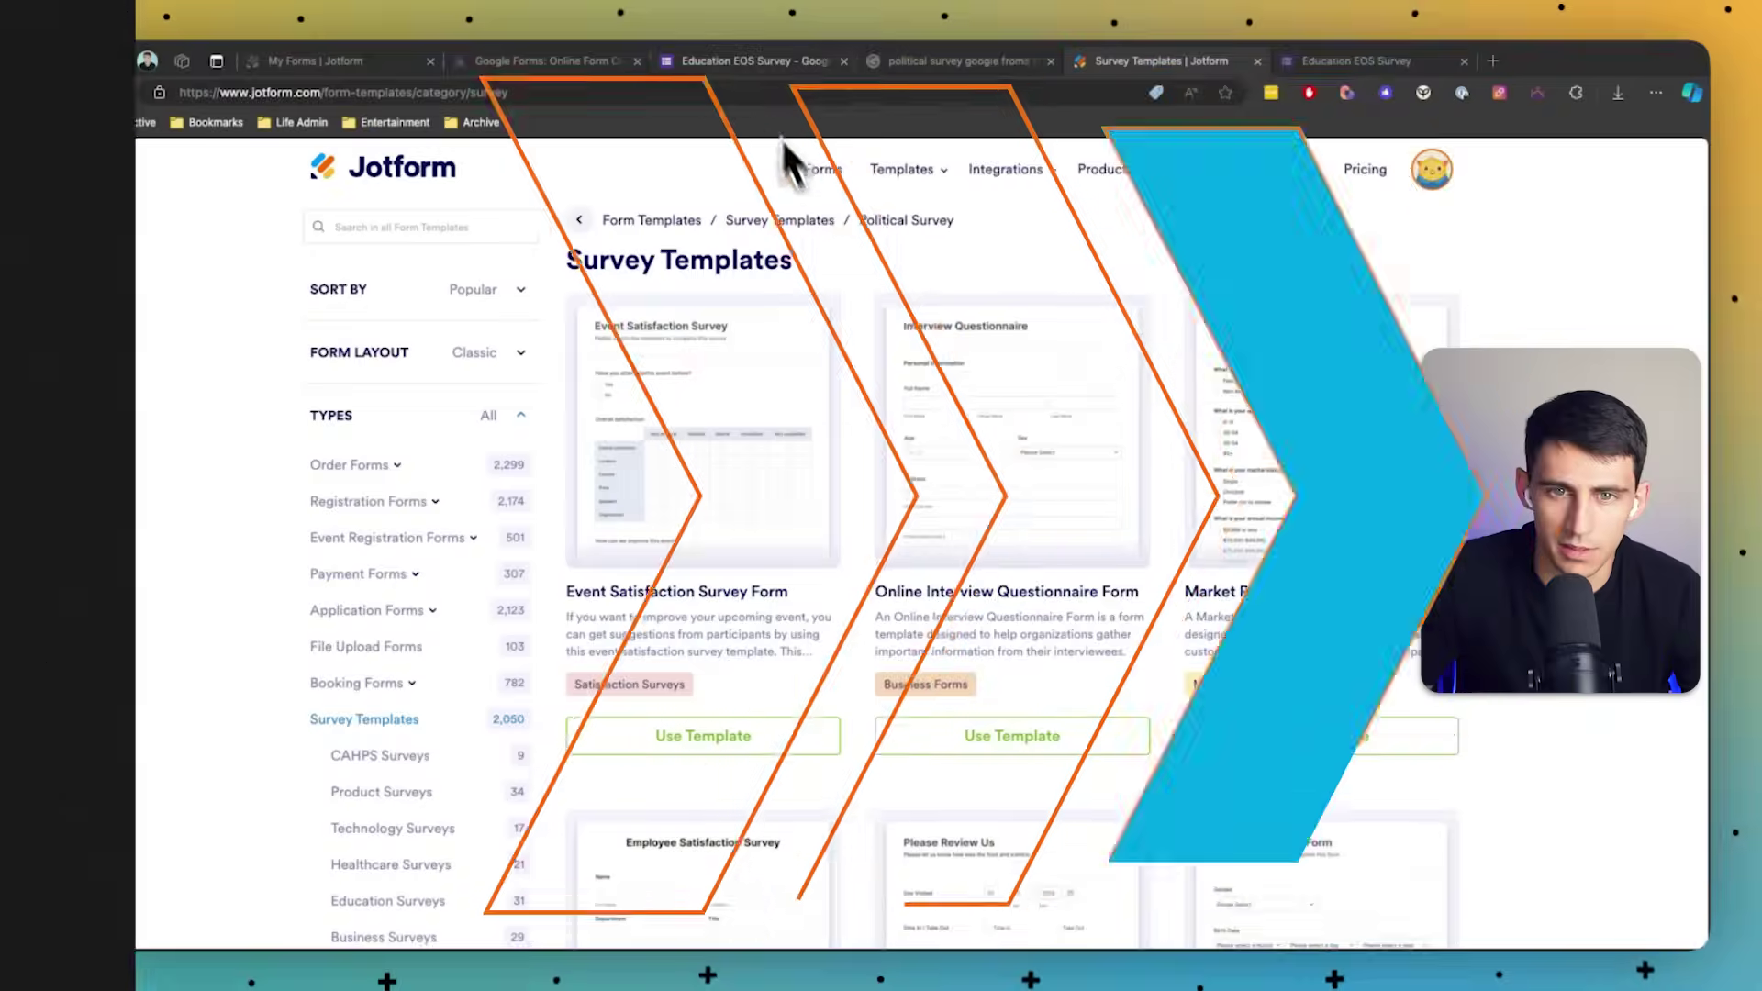
left_click(751, 65)
Step: Show the Education EOS Survey's Responses summary with its single recorded response
left_click(908, 219)
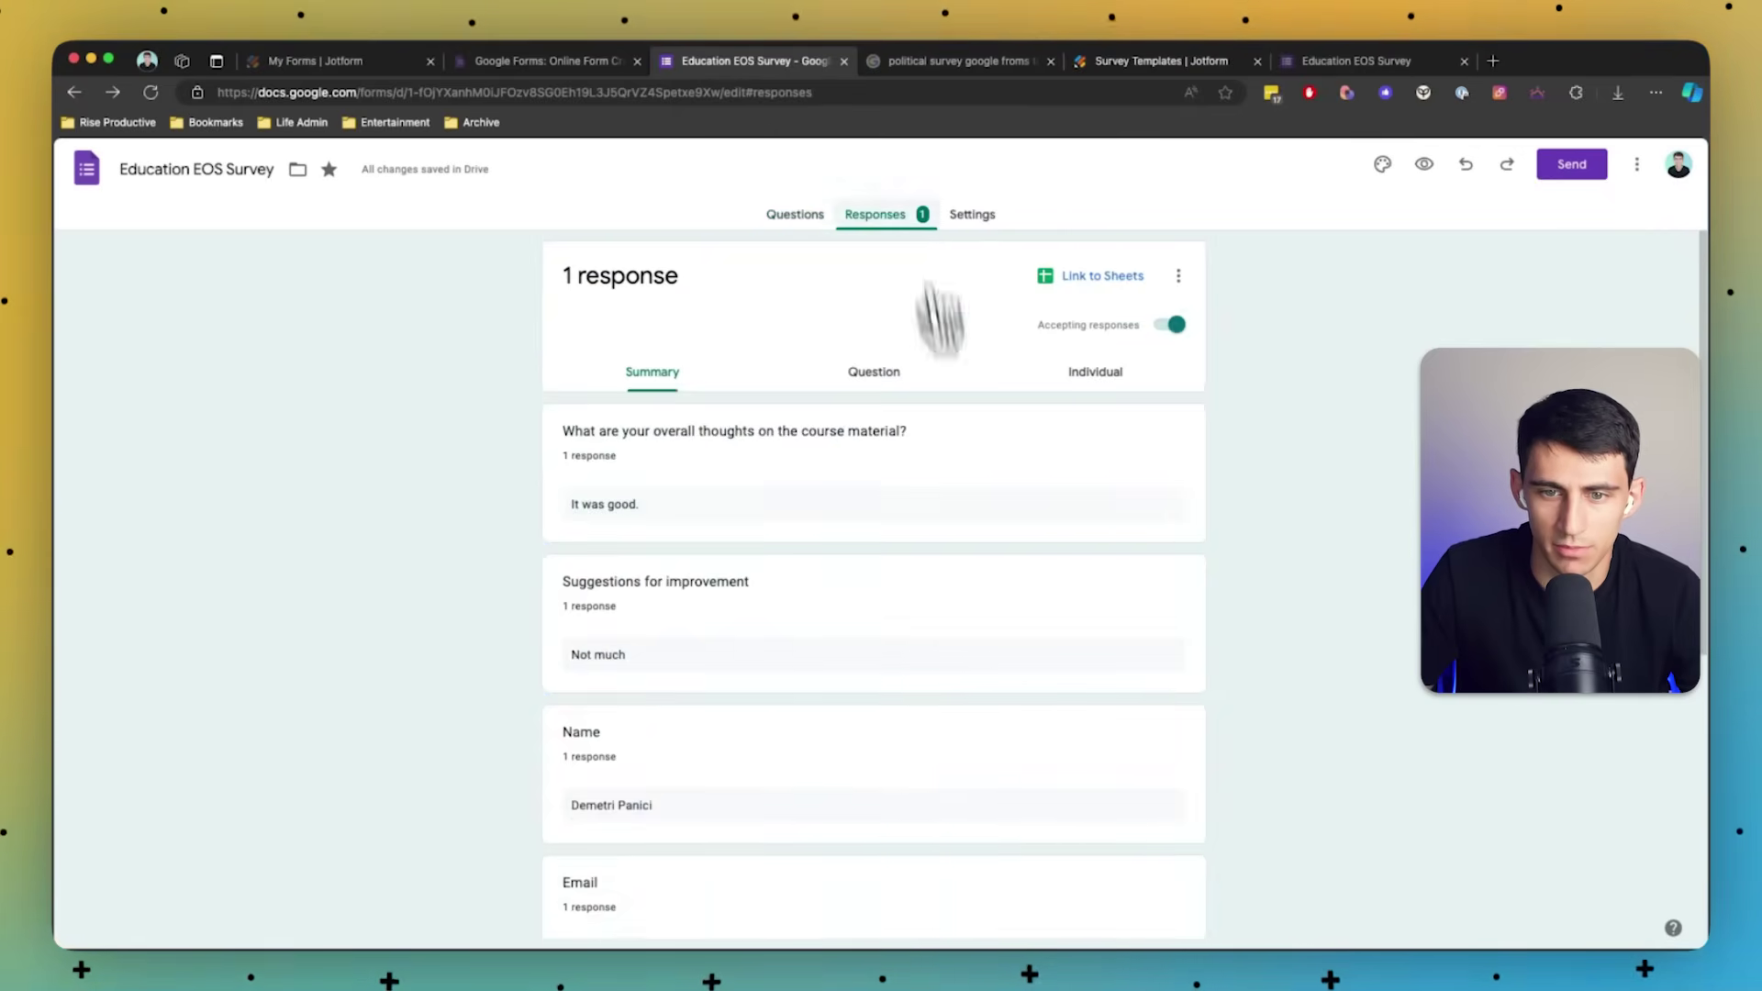
scroll(1046, 826, "down", 5)
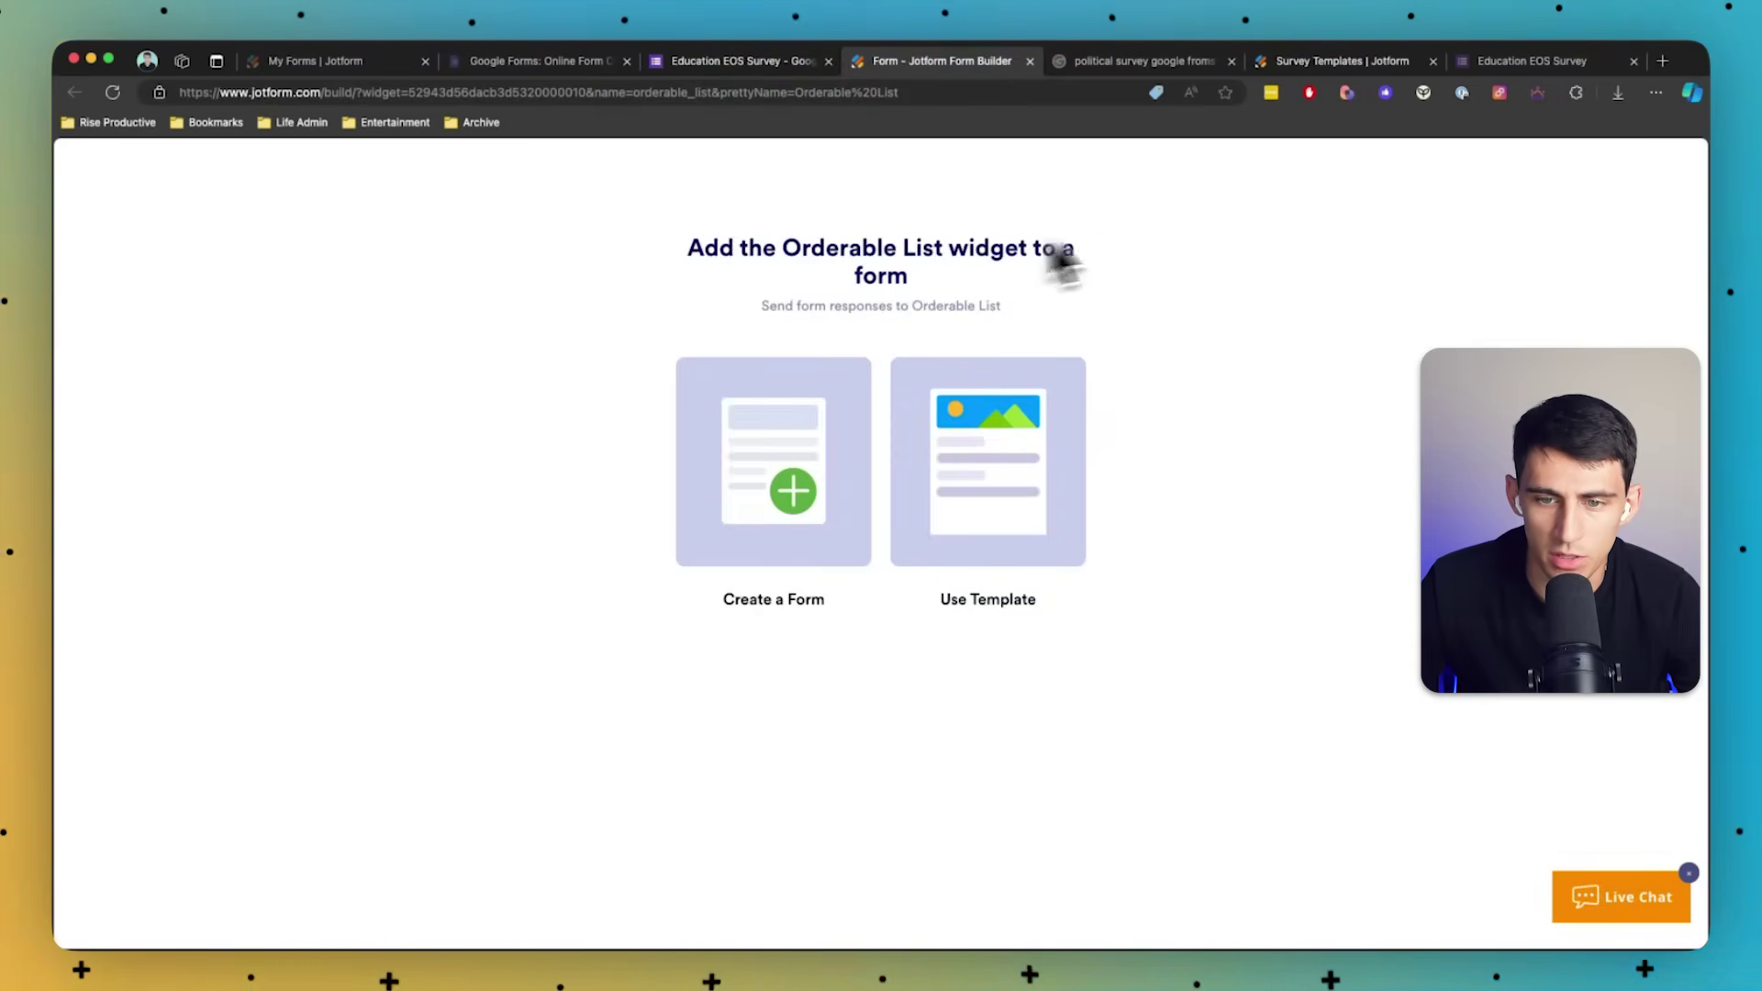
Step: Preview Jotform's Feedback Form template and create a new form from it
left_click(964, 442)
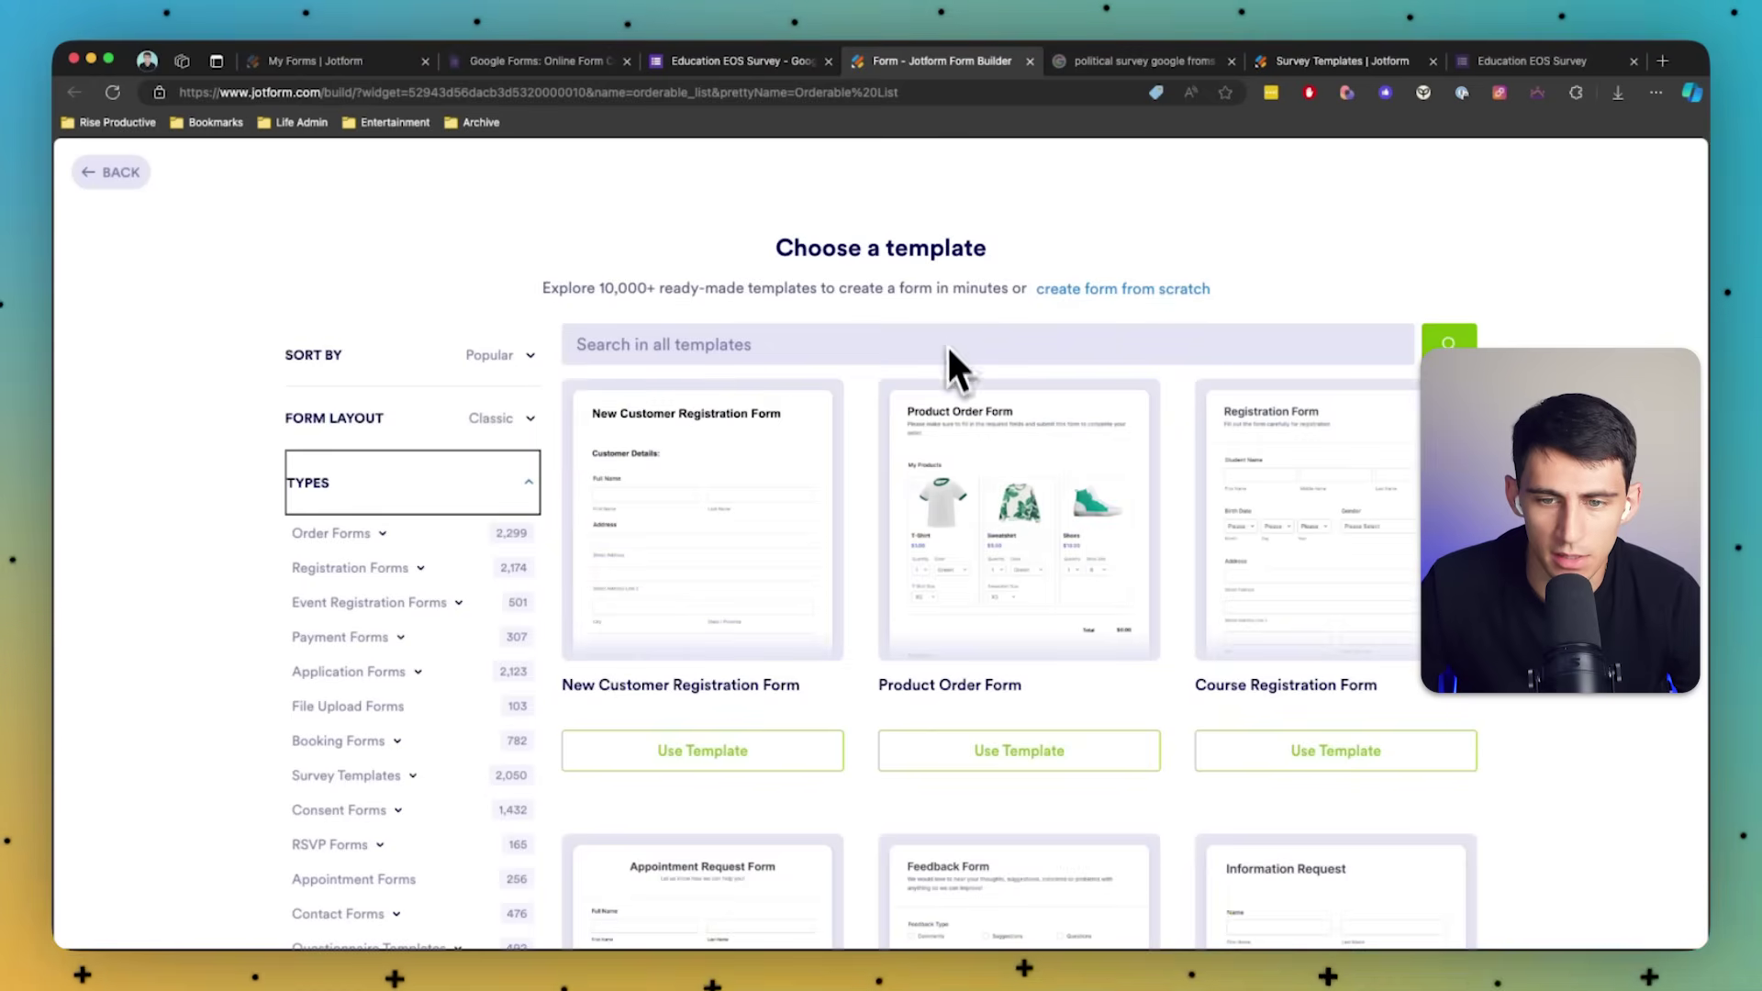
scroll(1148, 552, "down", 4)
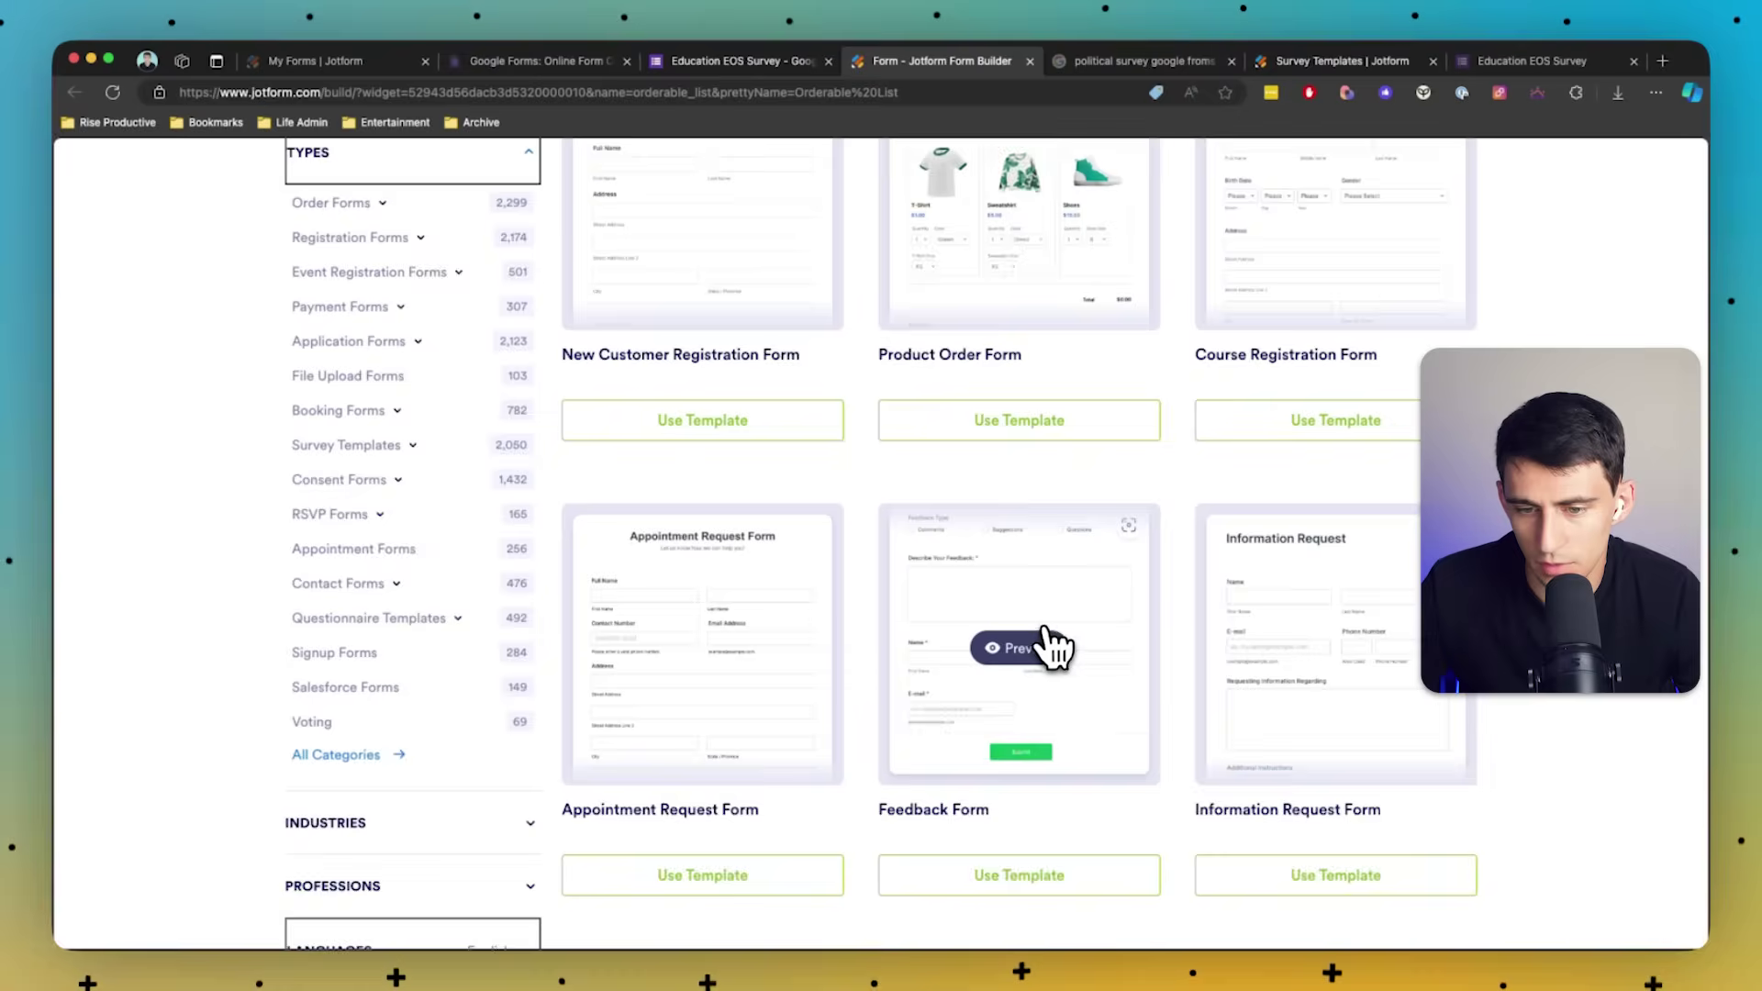
left_click(1056, 642)
scroll(1001, 561, "down", 3)
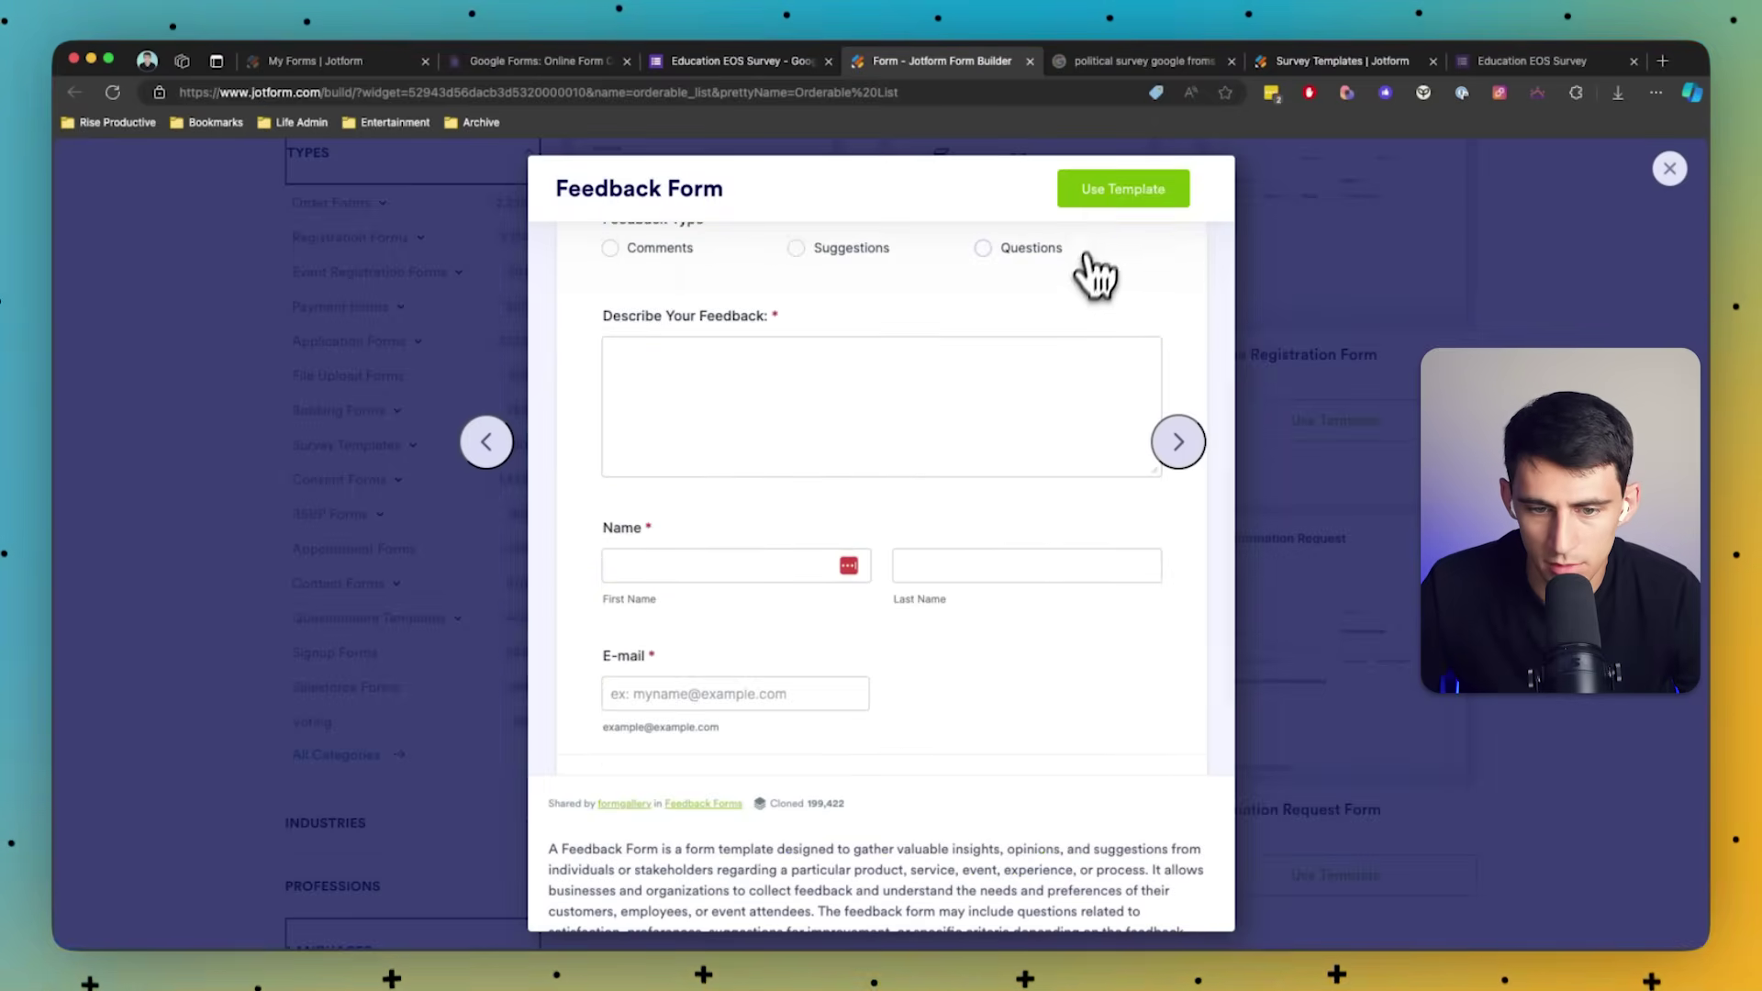
scroll(1091, 285, "down", 3)
left_click(1116, 192)
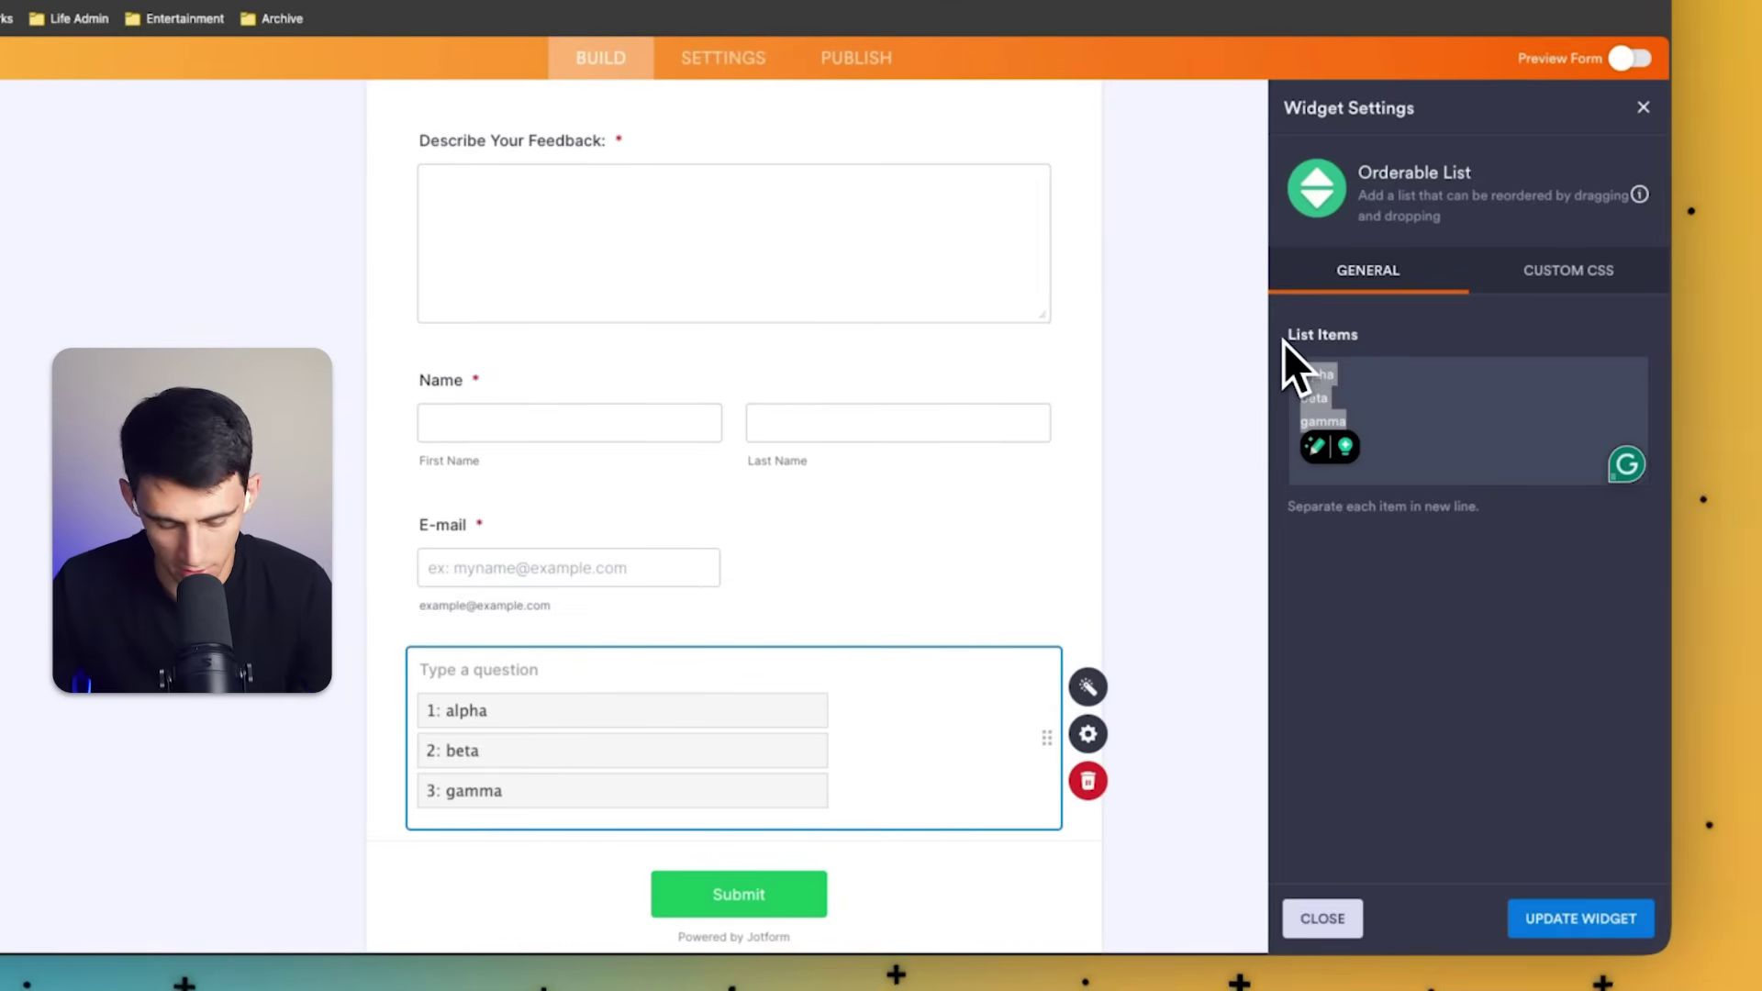
Step: Replace the list items with Revolutionary War, Civil War, WW1, WW2 and Spanish American War
key("BackSpace")
type("Revolutionary War")
key("Return")
type("Civ")
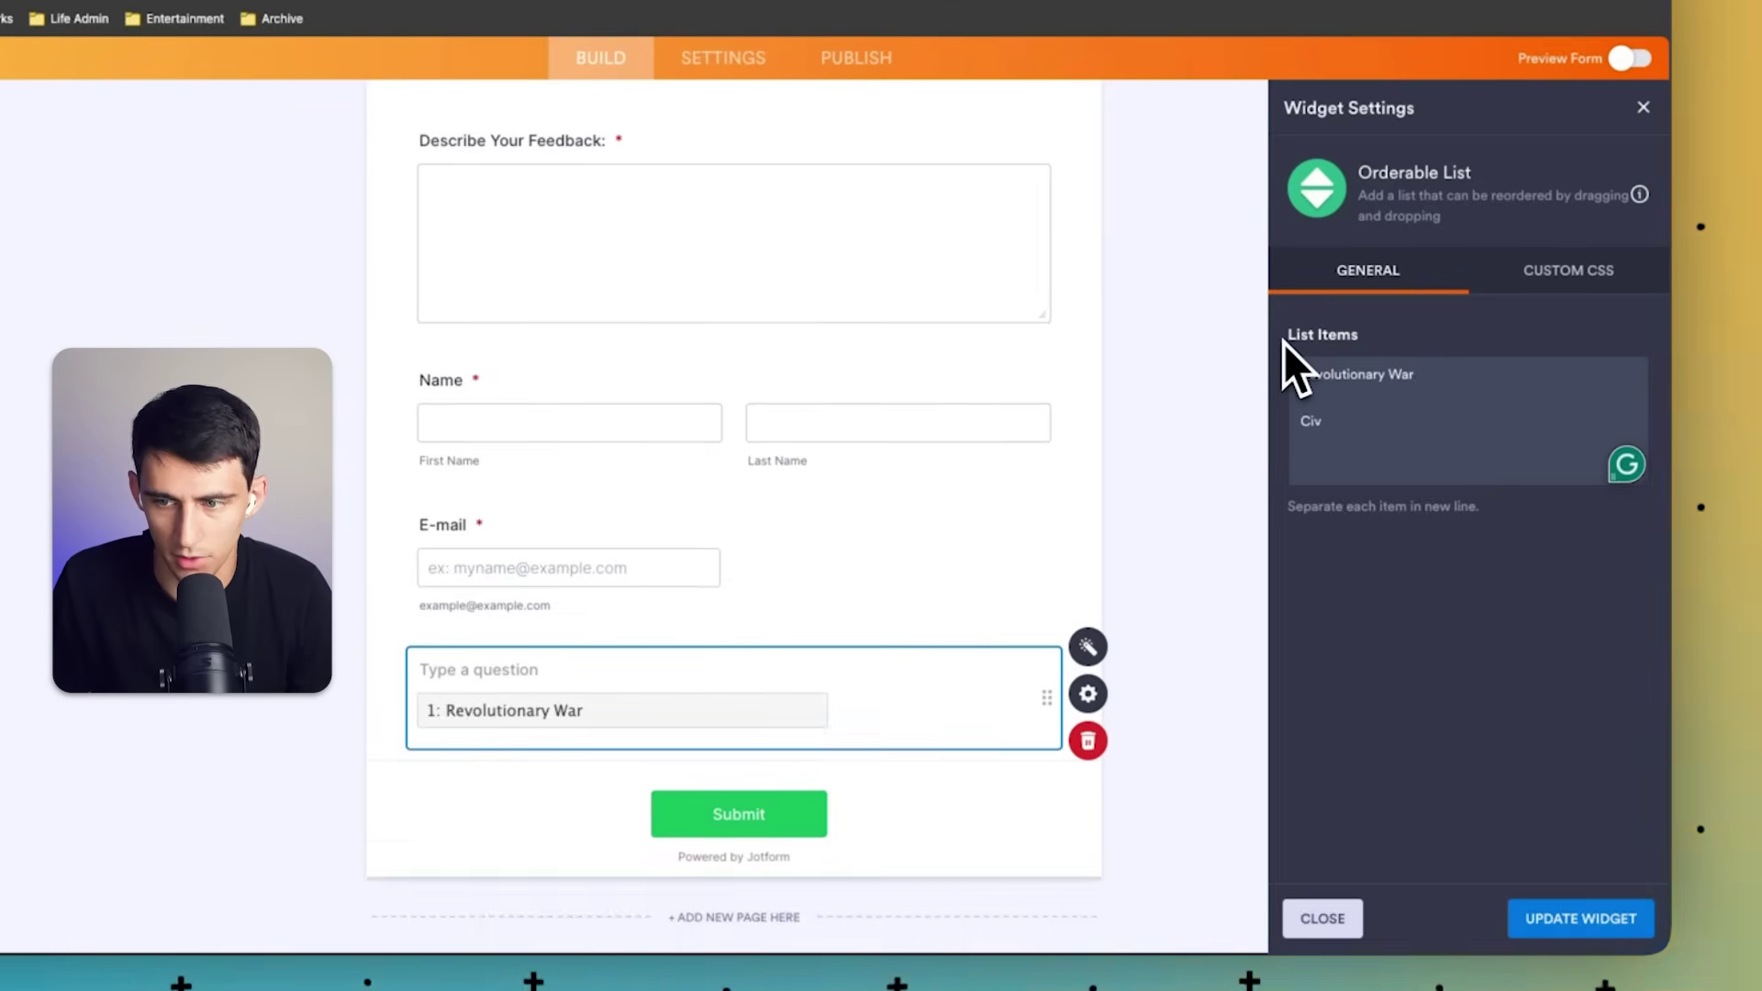
key("BackSpace")
key("BackSpace")
key("BackSpace")
type("Civil War")
key("Return")
type("WW1")
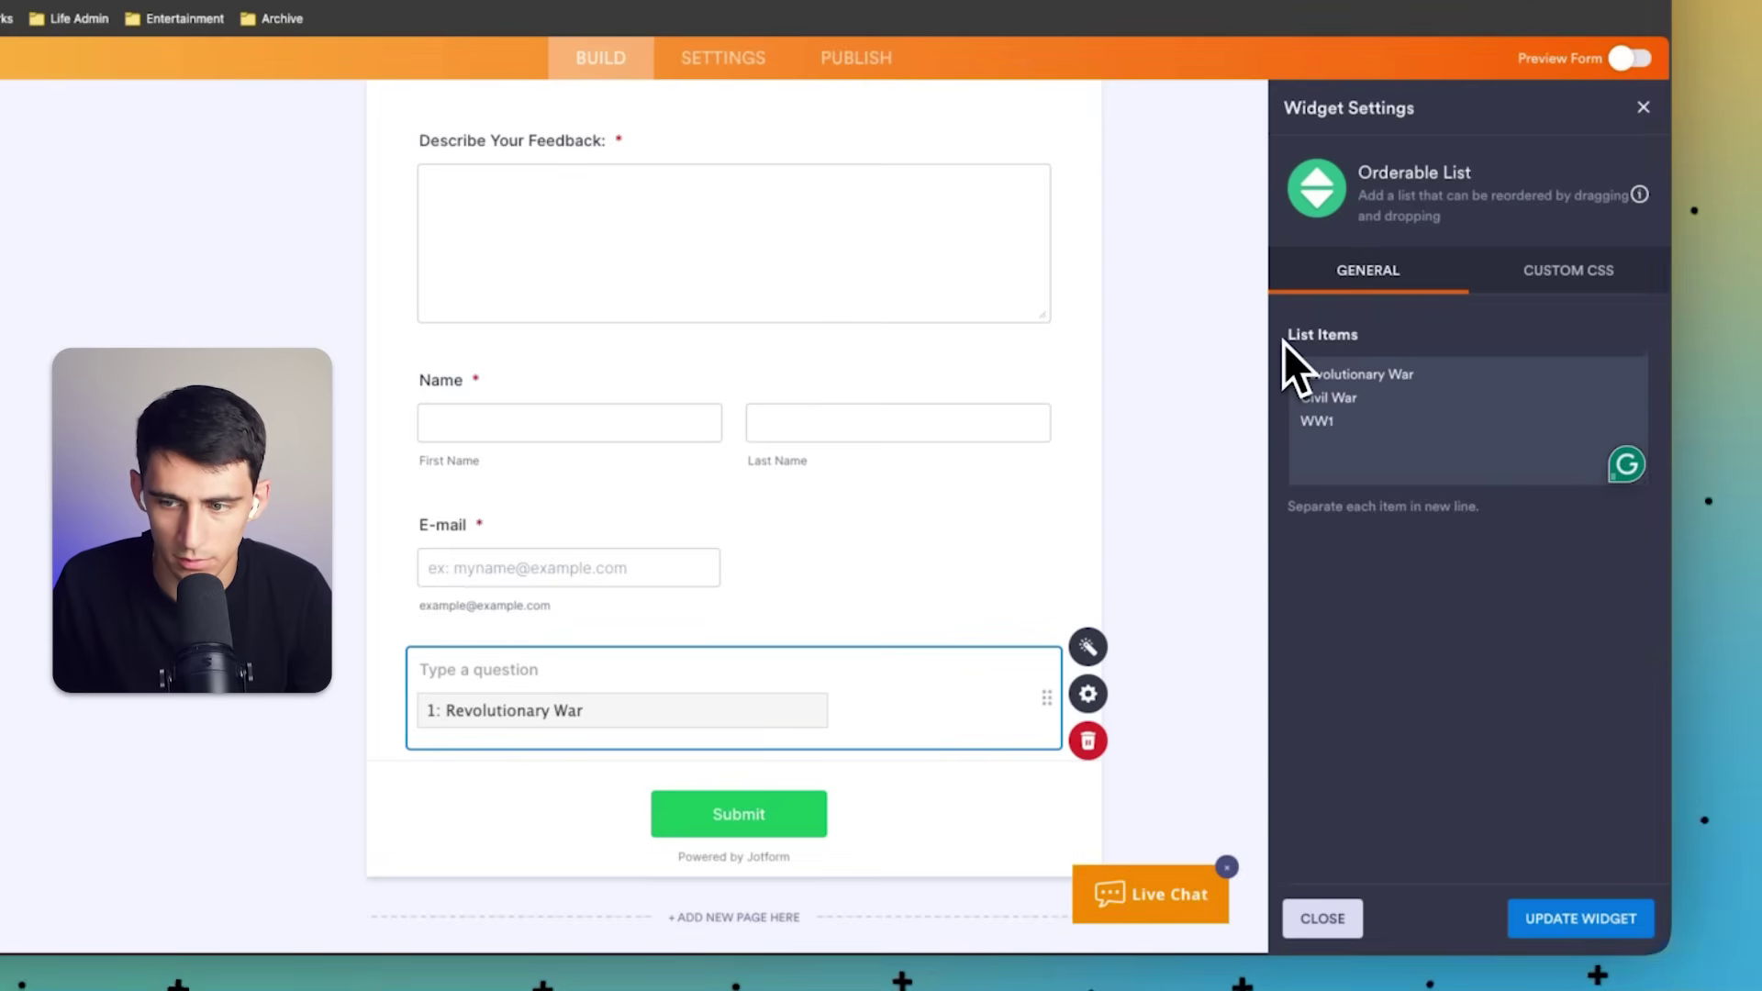
key("Return")
type("WW2")
key("Return")
type("Spanish American War")
Step: Paste the Google Form's ranking question into the widget and apply the update
scroll(509, 478, "down", 2)
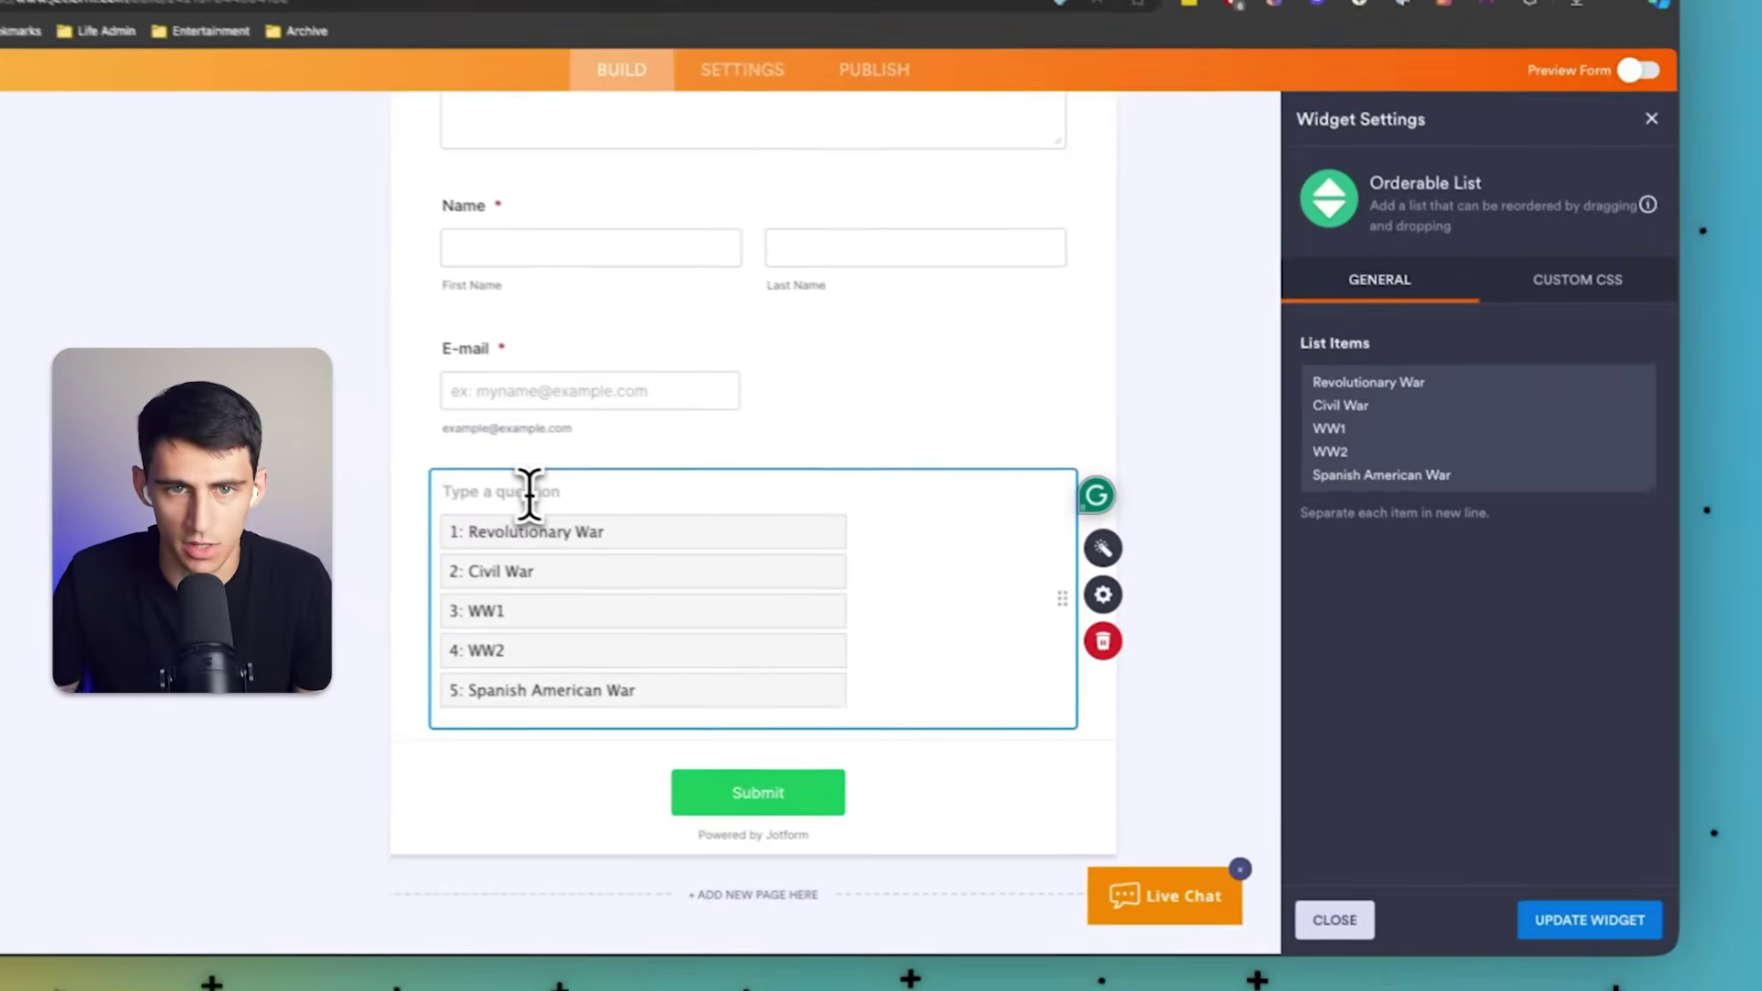
left_click(688, 52)
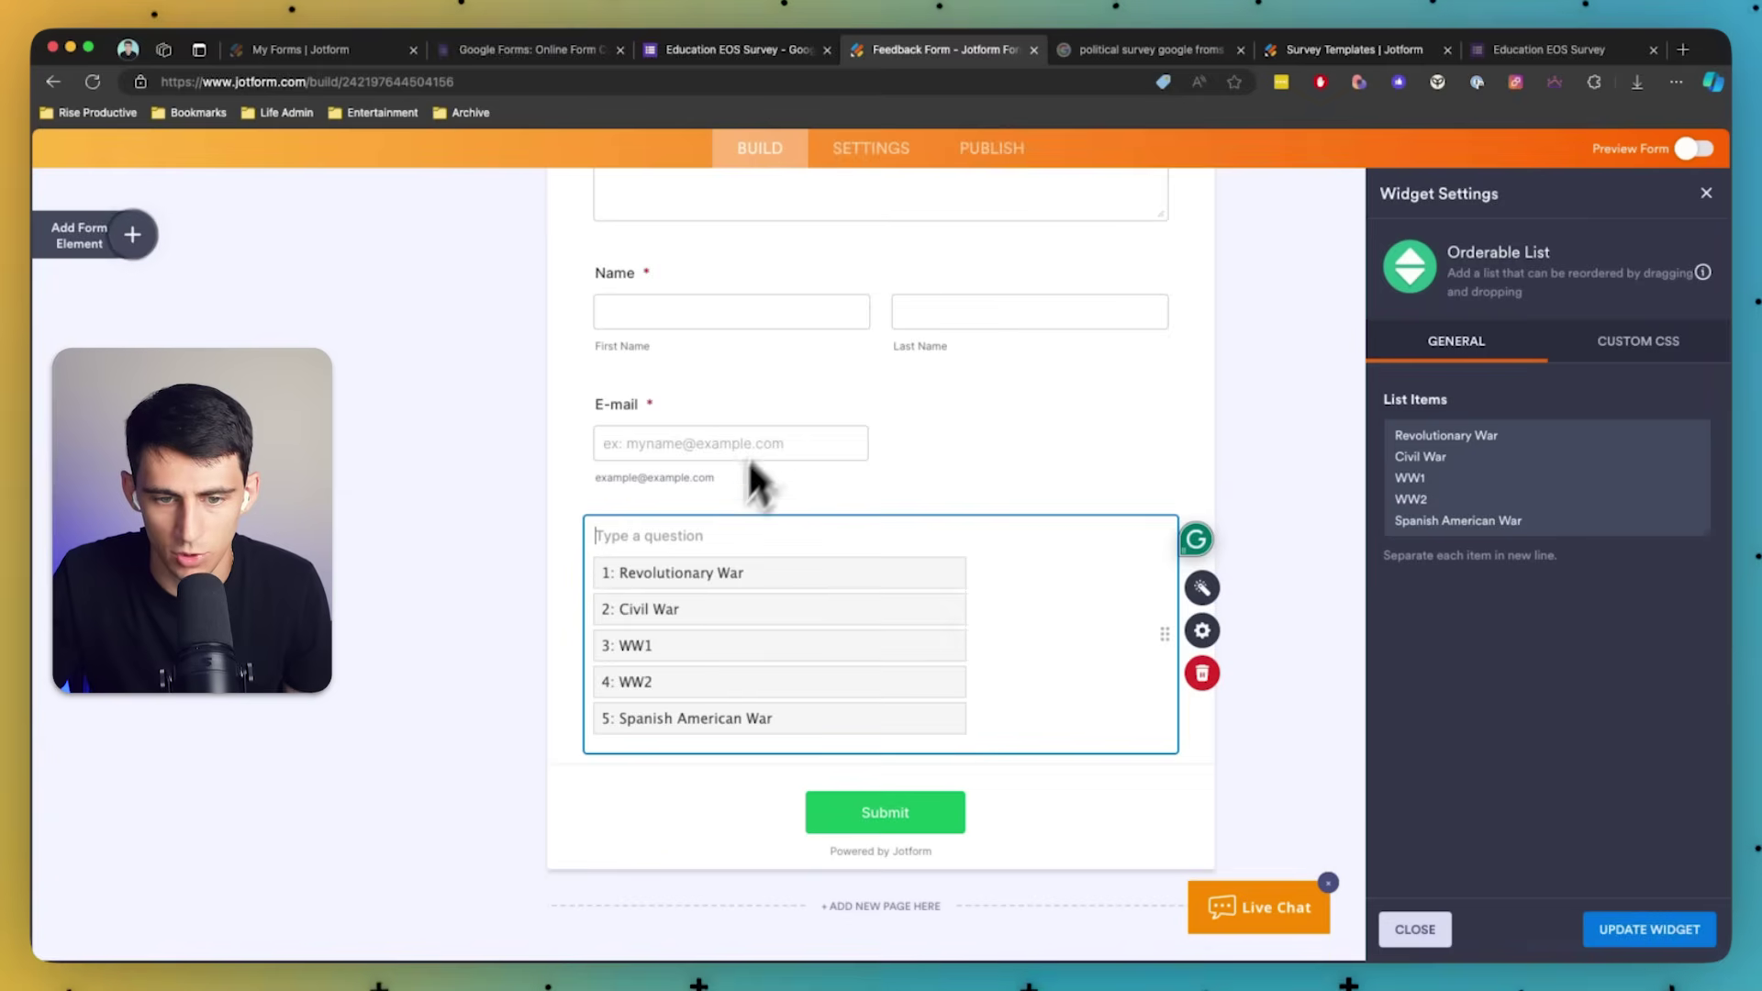
type("Which of the following is the most import for you to learn in the next semester ranking from most to least important?")
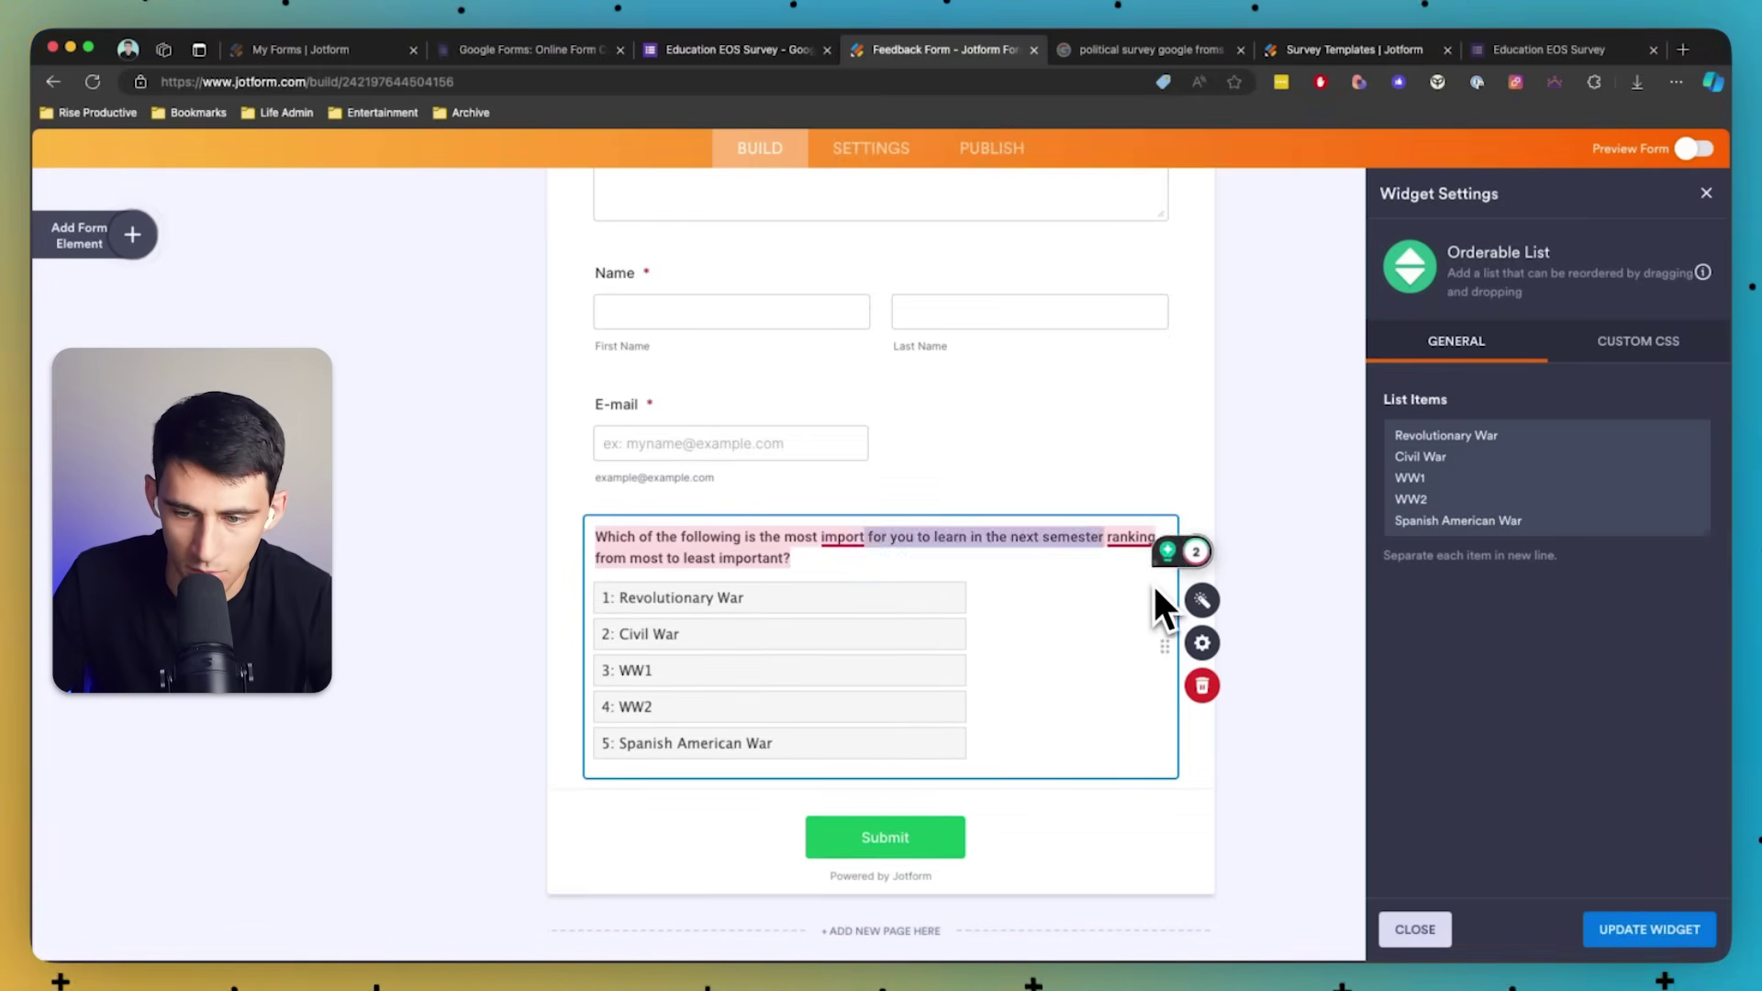
scroll(1281, 490, "down", 1)
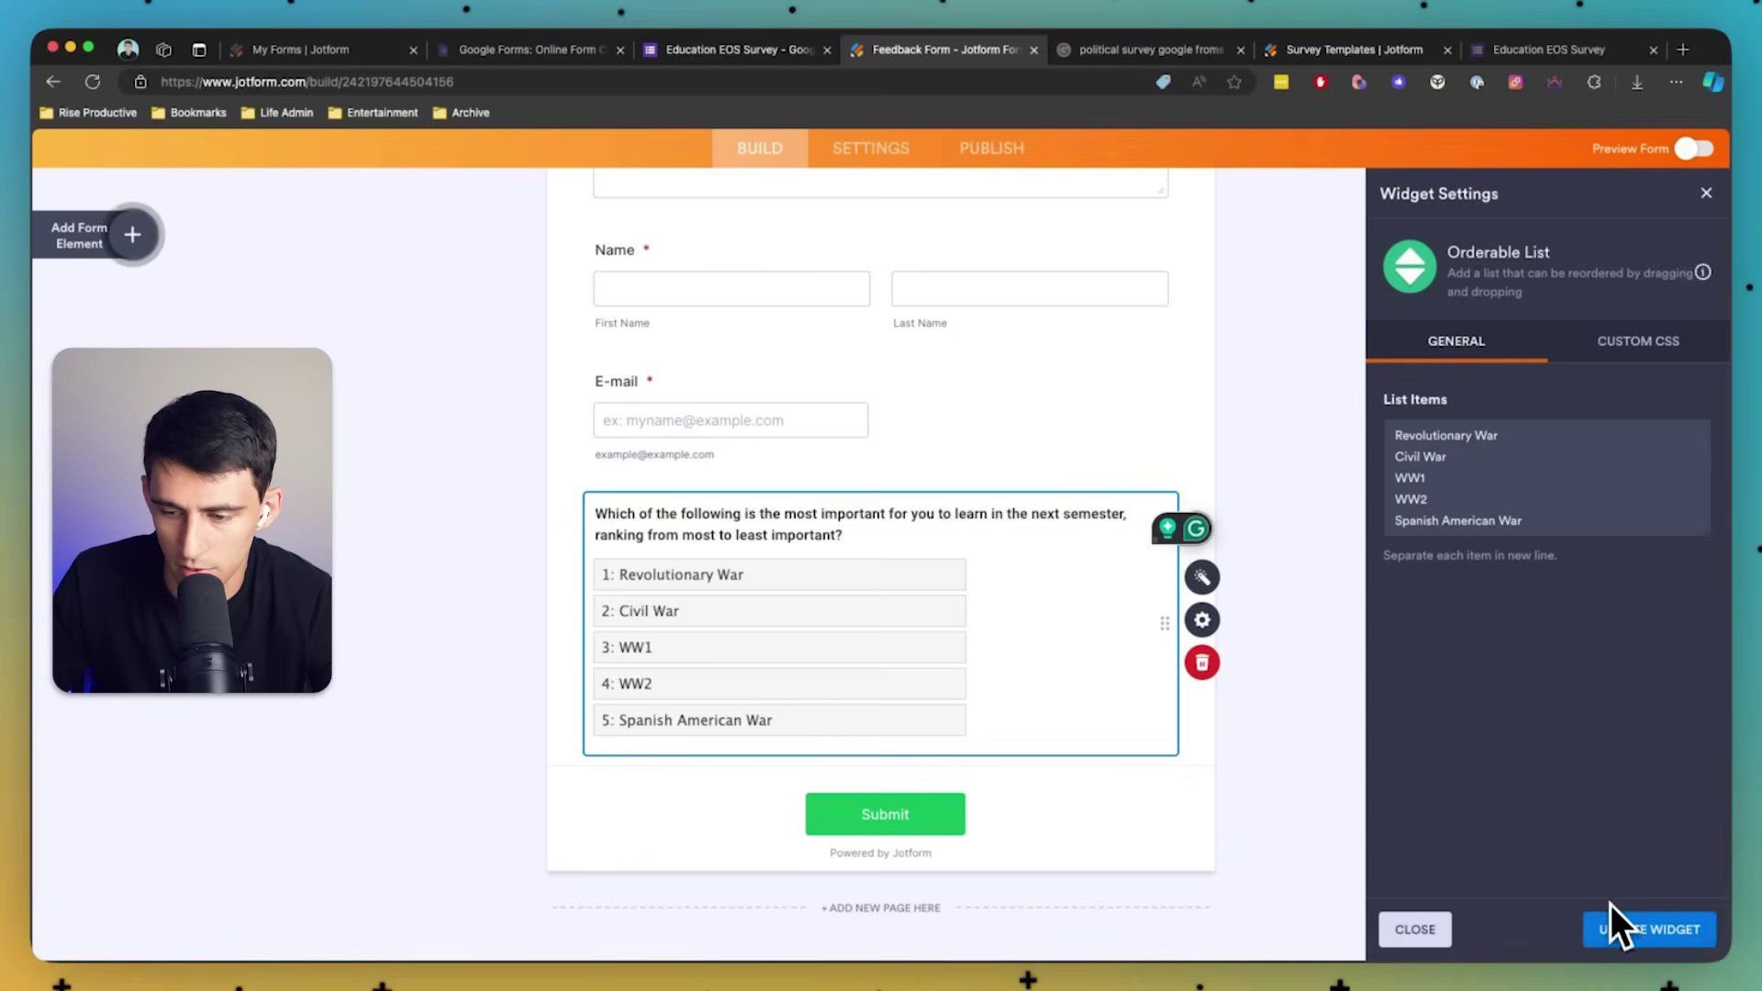
left_click(1624, 927)
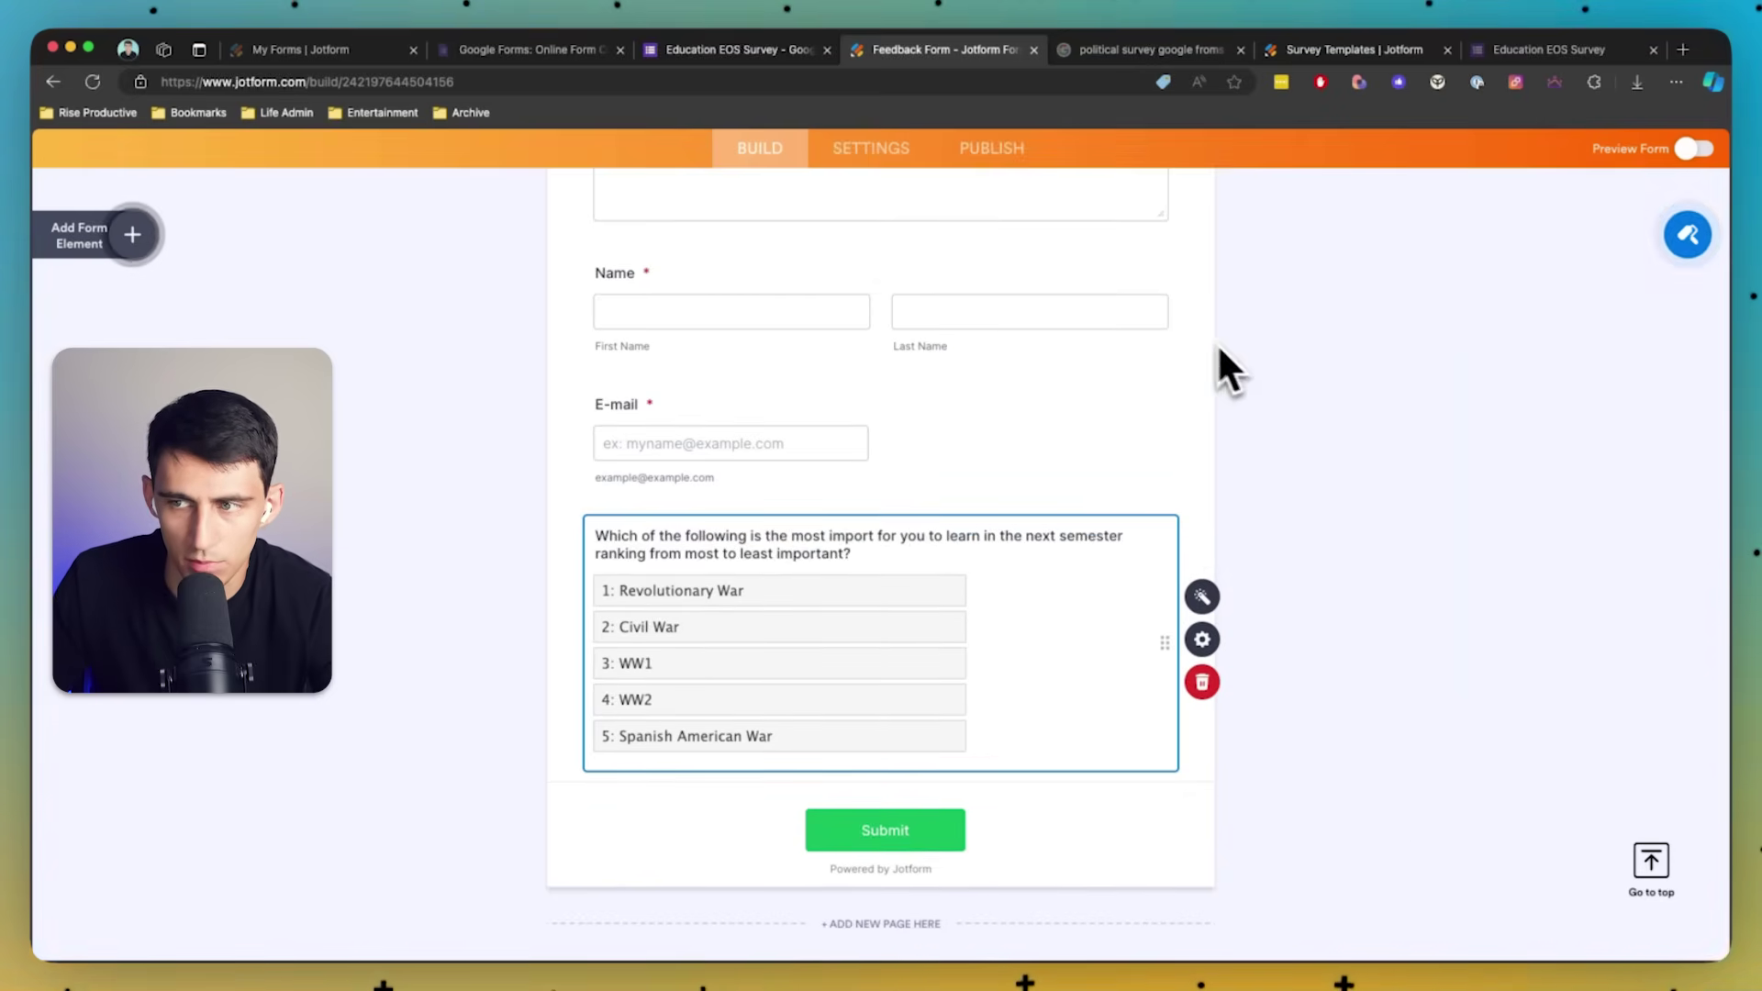
Step: Preview the form as a respondent to see the orderable ranking list
scroll(1357, 303, "up", 5)
left_click(1710, 148)
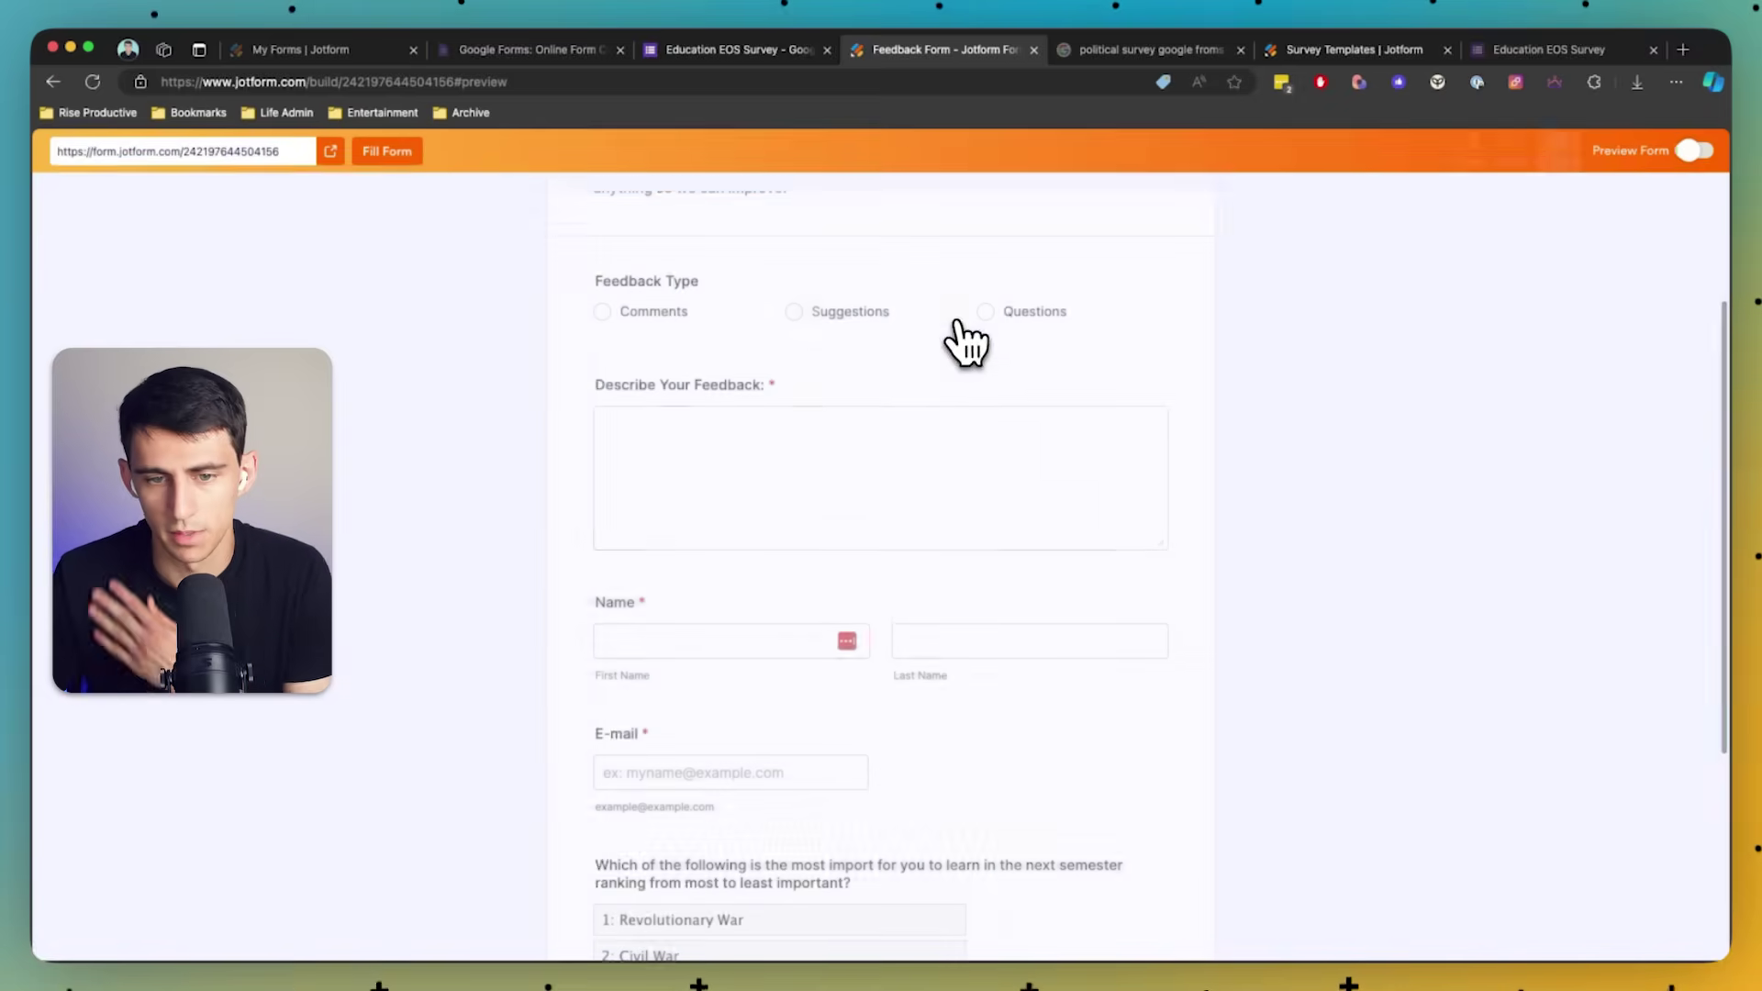
scroll(957, 413, "down", 6)
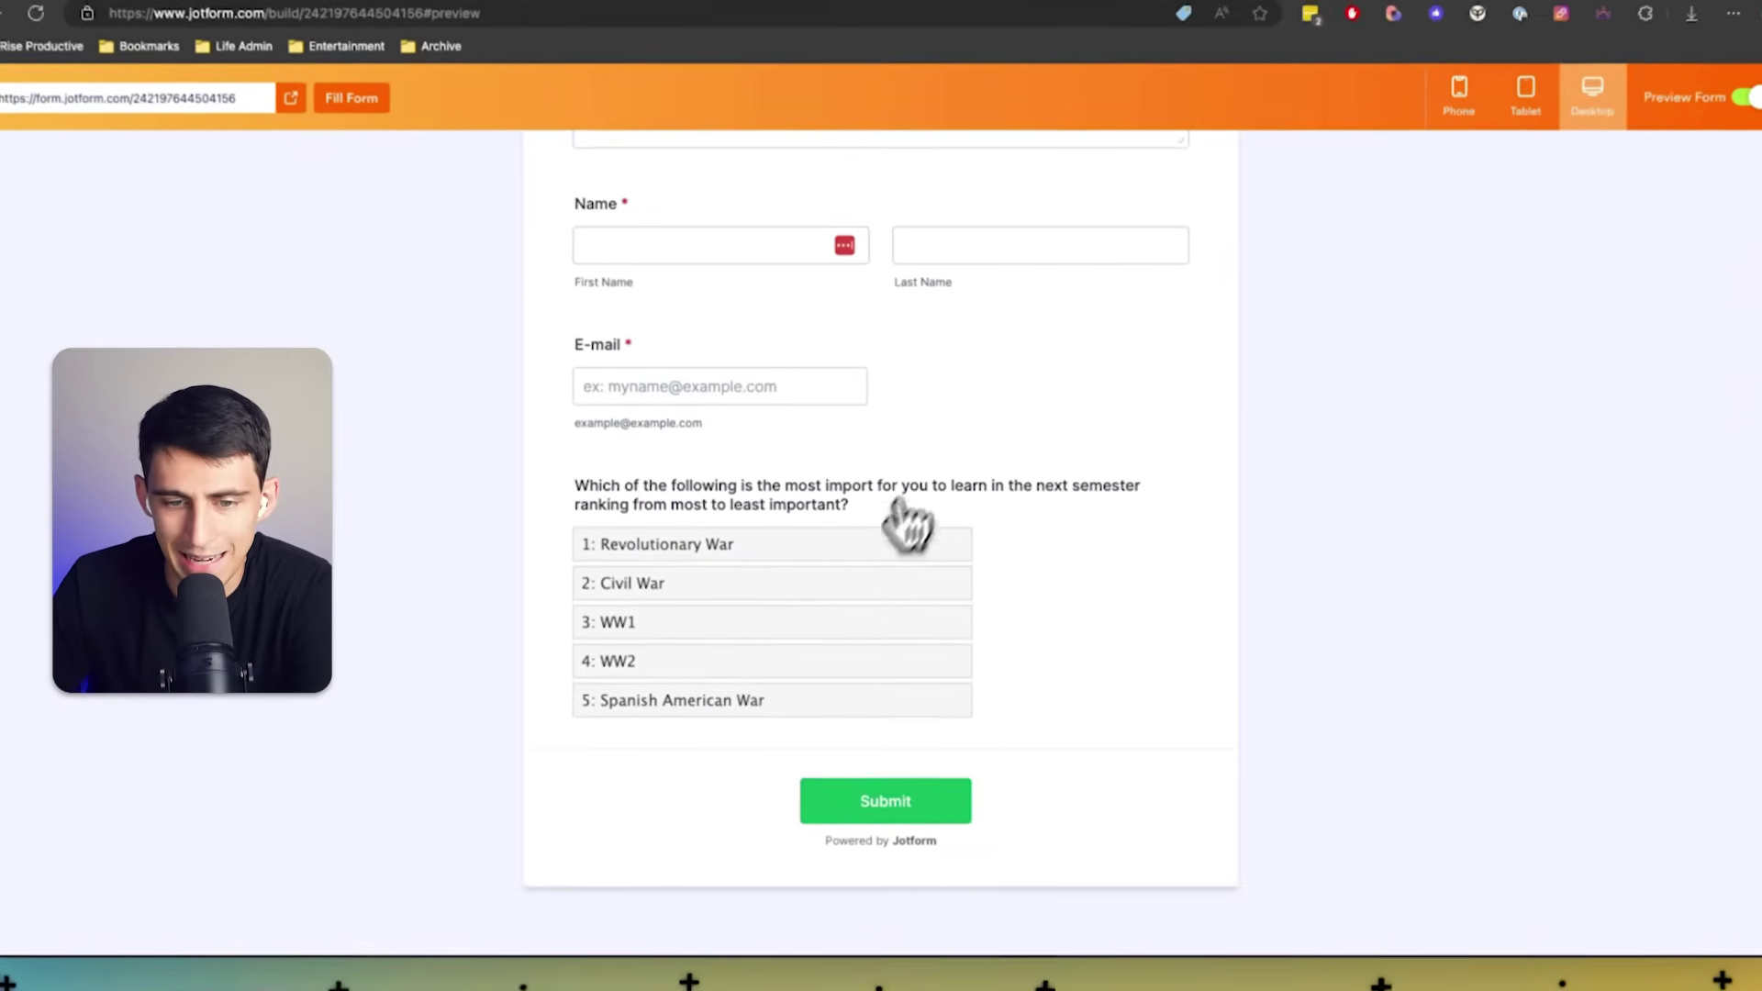